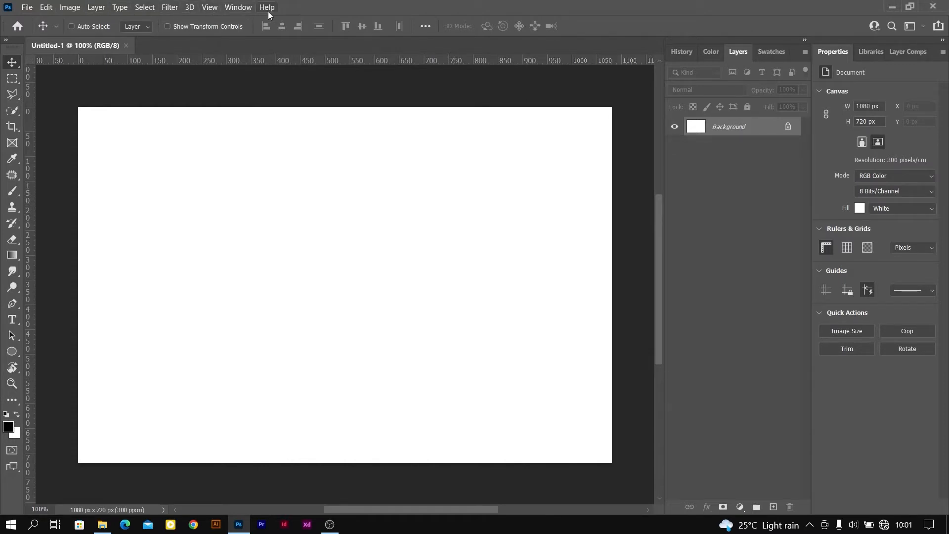
# Start a new document and review the available width units, keeping Pixels
pyautogui.click(28, 8)
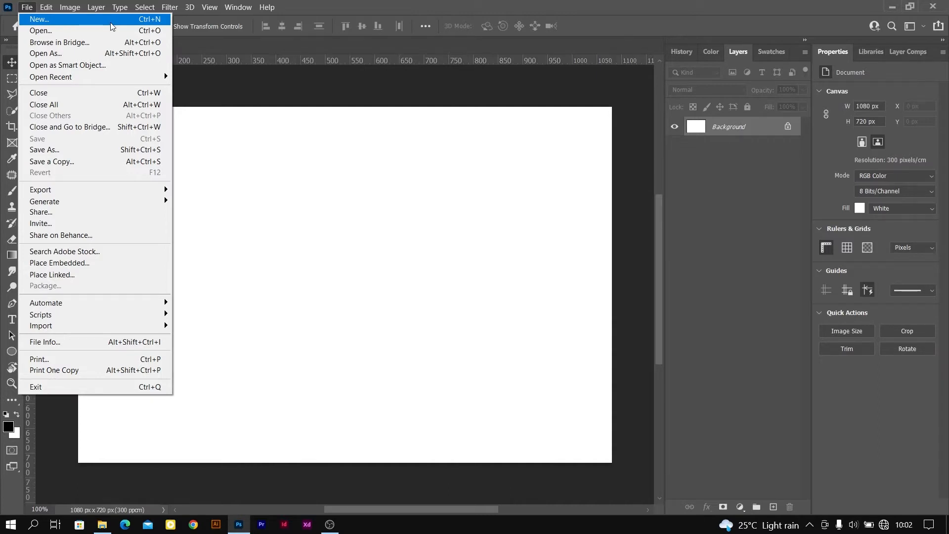
pyautogui.click(80, 23)
pyautogui.moveTo(483, 47); pyautogui.dragTo(468, 36)
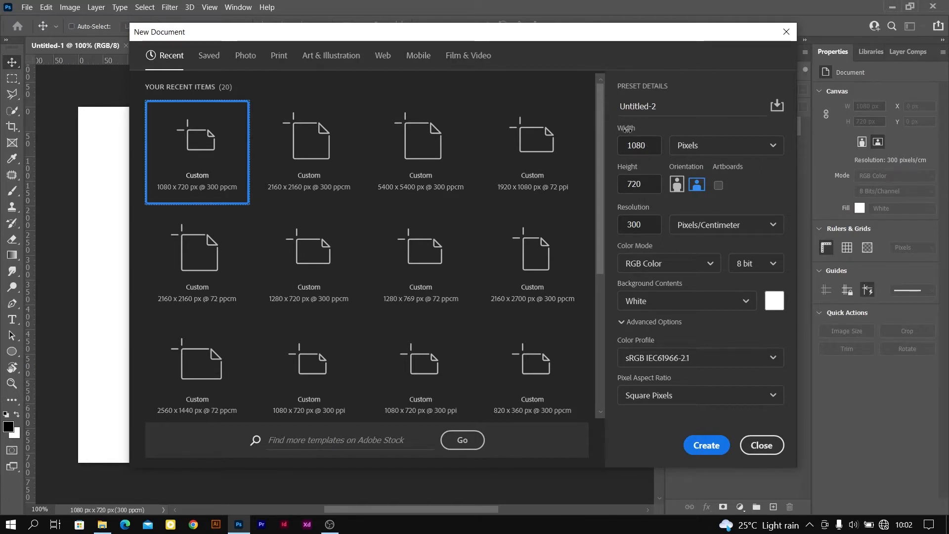
pyautogui.doubleClick(645, 147)
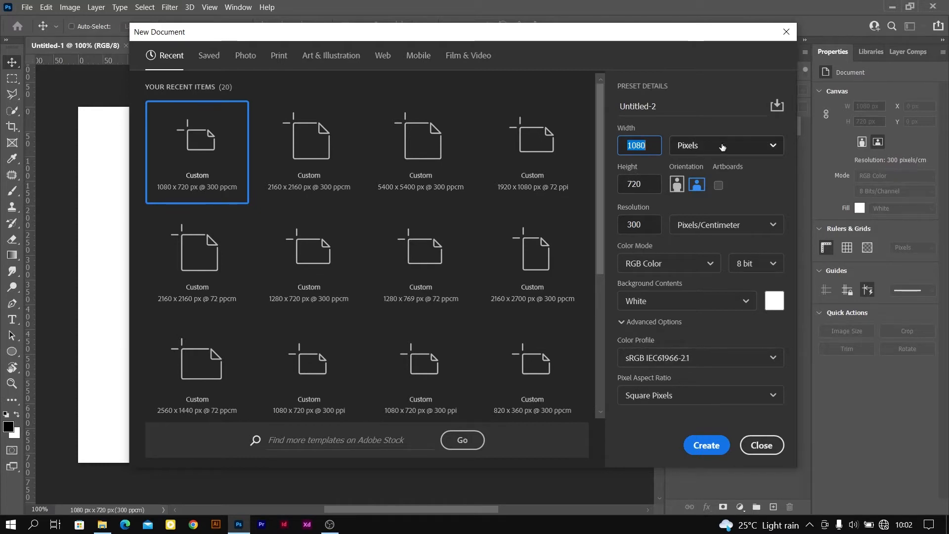
pyautogui.click(774, 146)
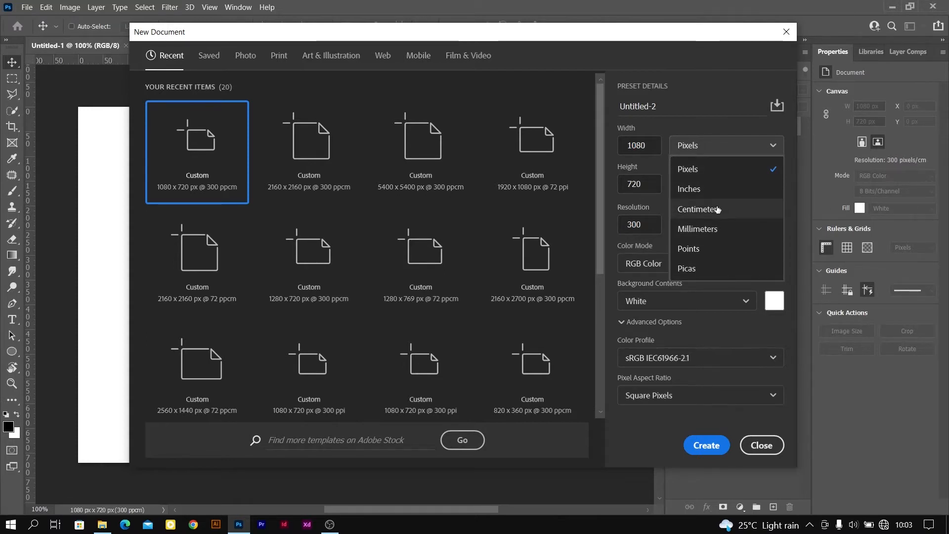
pyautogui.click(775, 147)
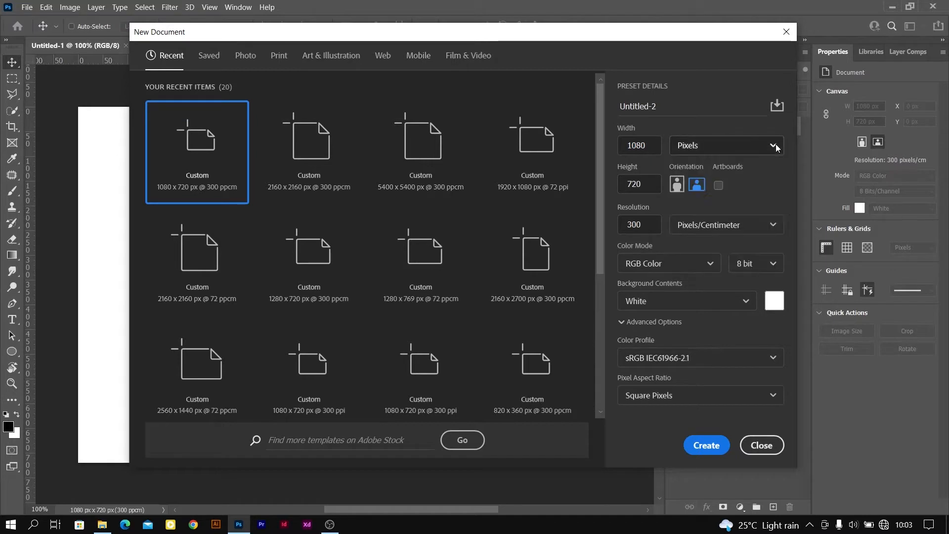
# Set the new document to portrait orientation, 720 px wide by 1080 px high
pyautogui.click(677, 187)
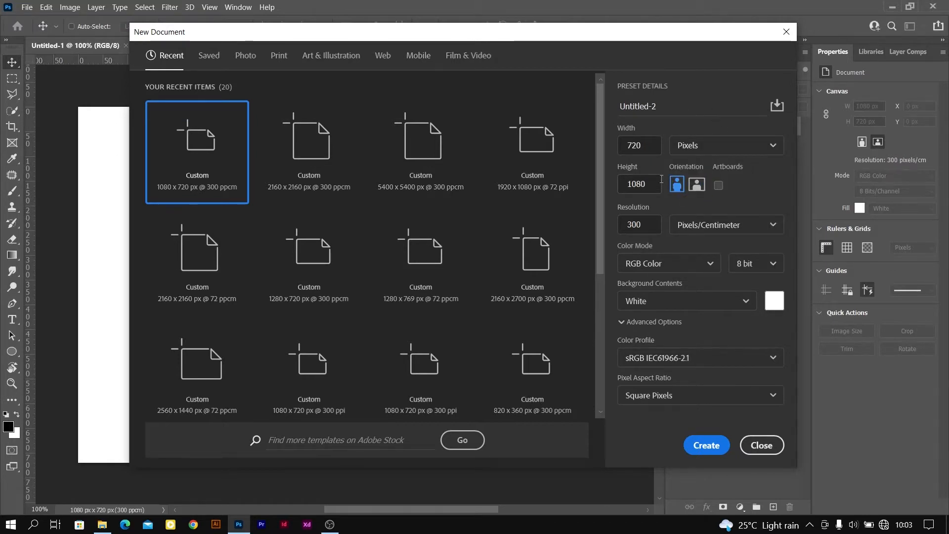
pyautogui.click(697, 186)
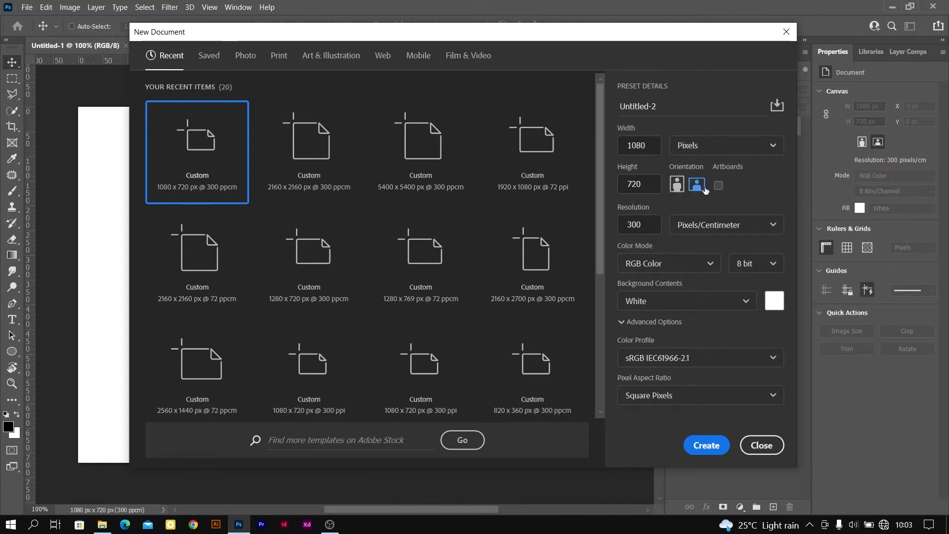
pyautogui.click(679, 189)
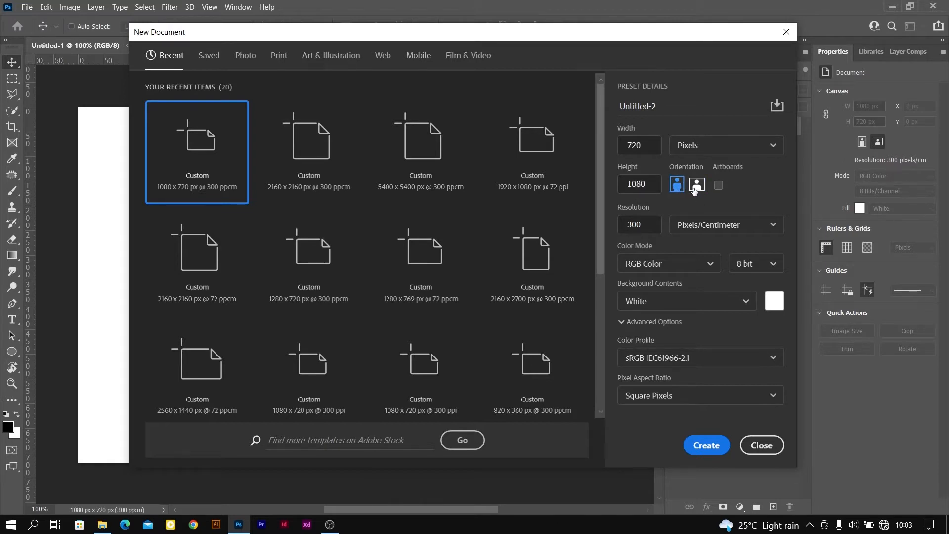
pyautogui.click(694, 189)
pyautogui.click(683, 192)
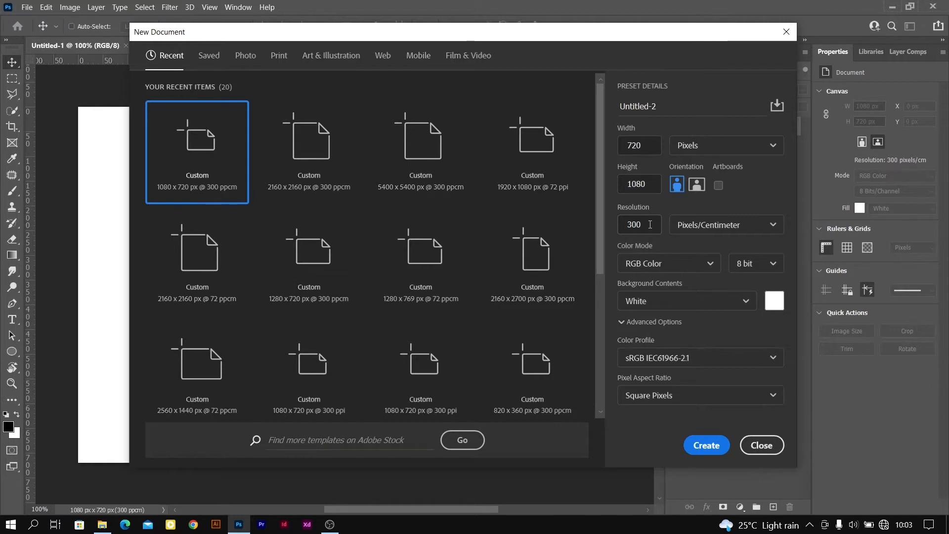
# Set the new document's resolution to 72 pixels/centimeter
pyautogui.moveTo(644, 224); pyautogui.dragTo(614, 233)
pyautogui.write('72')
pyautogui.doubleClick(629, 229)
pyautogui.write('300')
pyautogui.moveTo(652, 224); pyautogui.dragTo(629, 232)
pyautogui.press('BackSpace')
pyautogui.press('BackSpace')
pyautogui.write('72')
# Review the color mode options, keep RGB Color, and create the portrait document
pyautogui.click(712, 263)
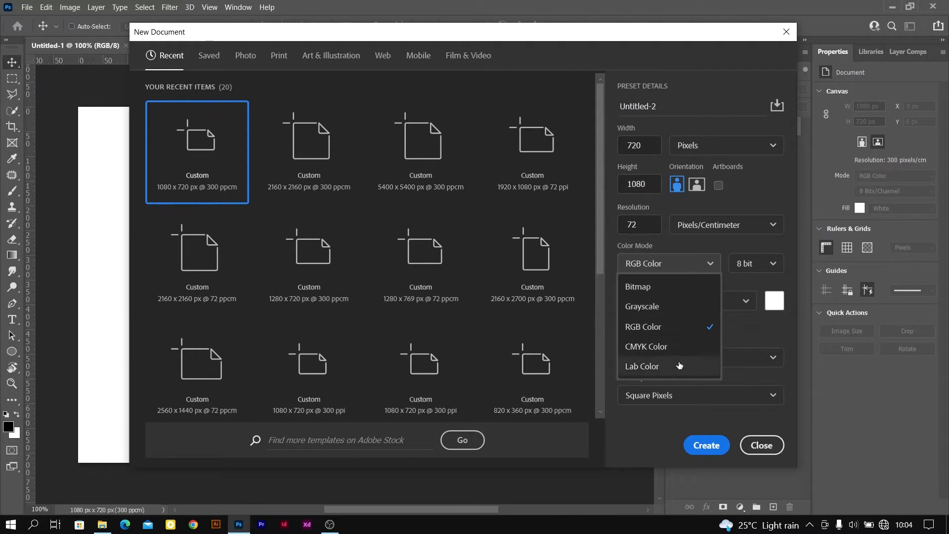
pyautogui.click(711, 265)
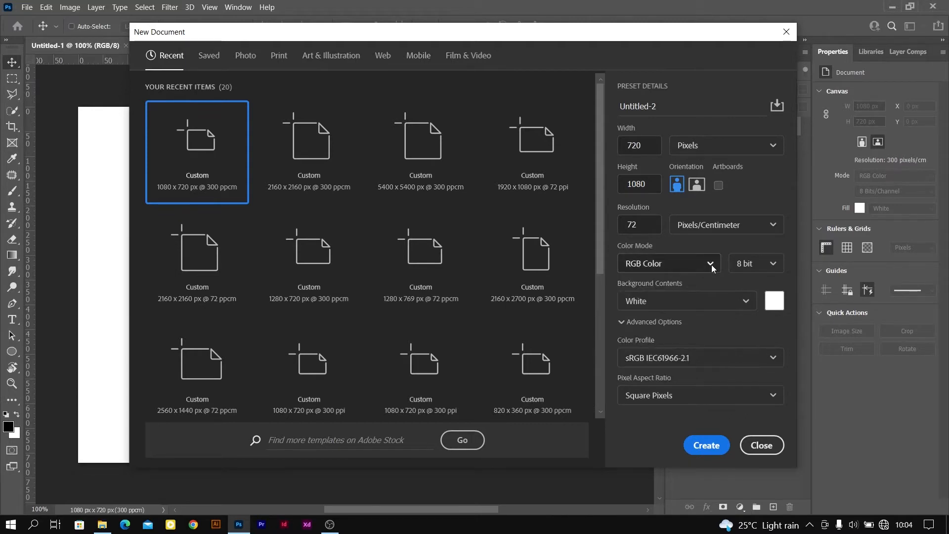
pyautogui.click(711, 265)
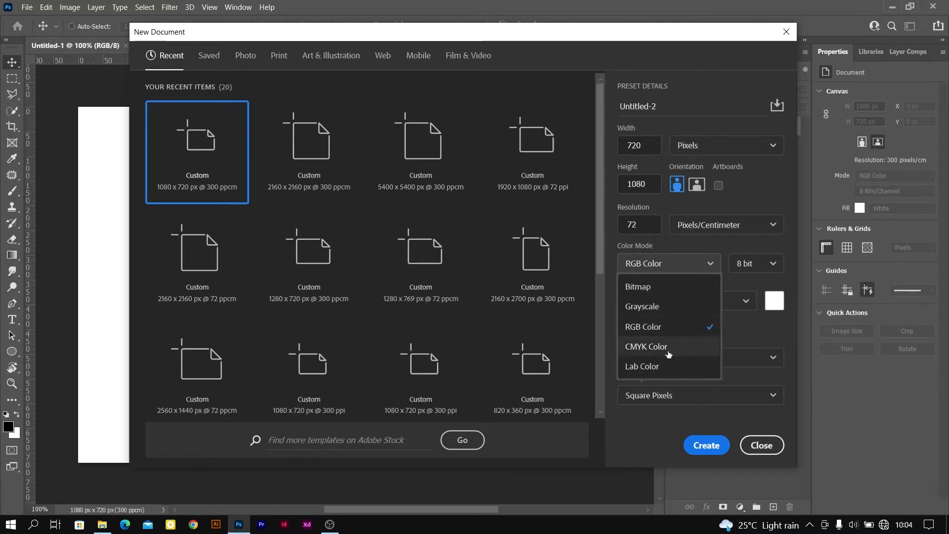
pyautogui.click(713, 263)
pyautogui.click(713, 262)
pyautogui.click(710, 261)
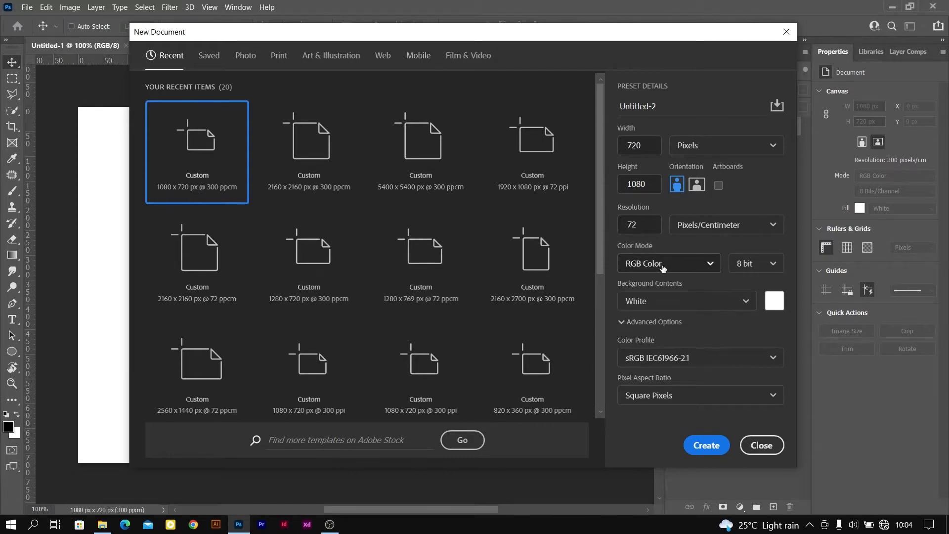
pyautogui.click(711, 266)
pyautogui.click(710, 261)
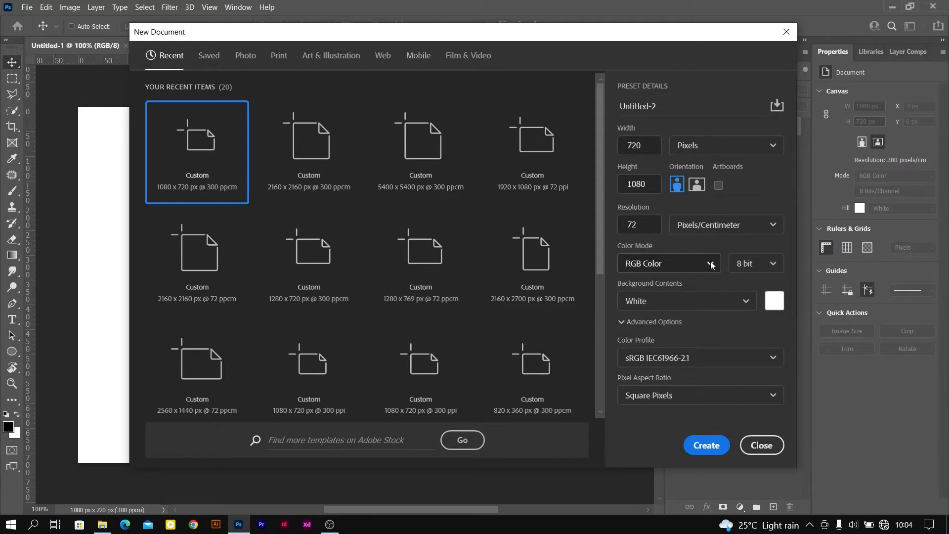
pyautogui.click(711, 261)
pyautogui.click(716, 263)
pyautogui.click(716, 263)
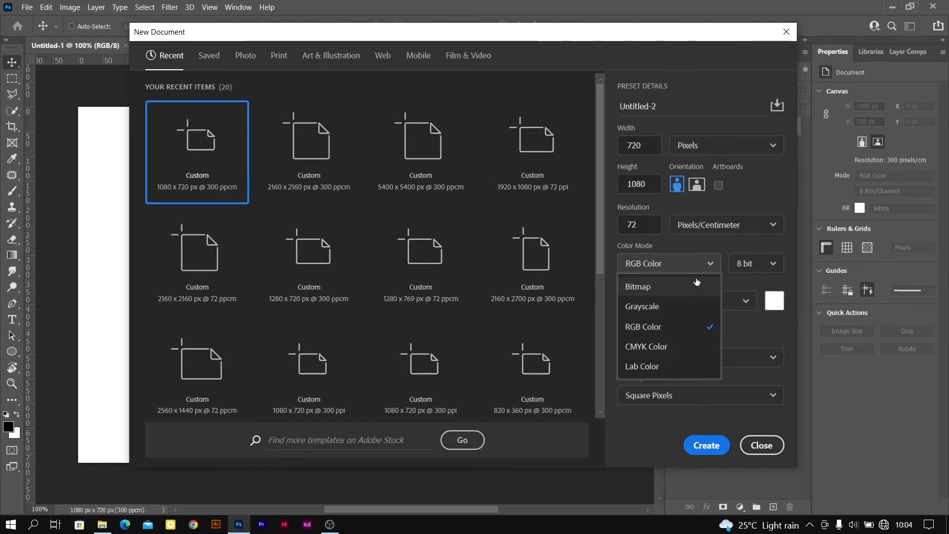
pyautogui.click(711, 262)
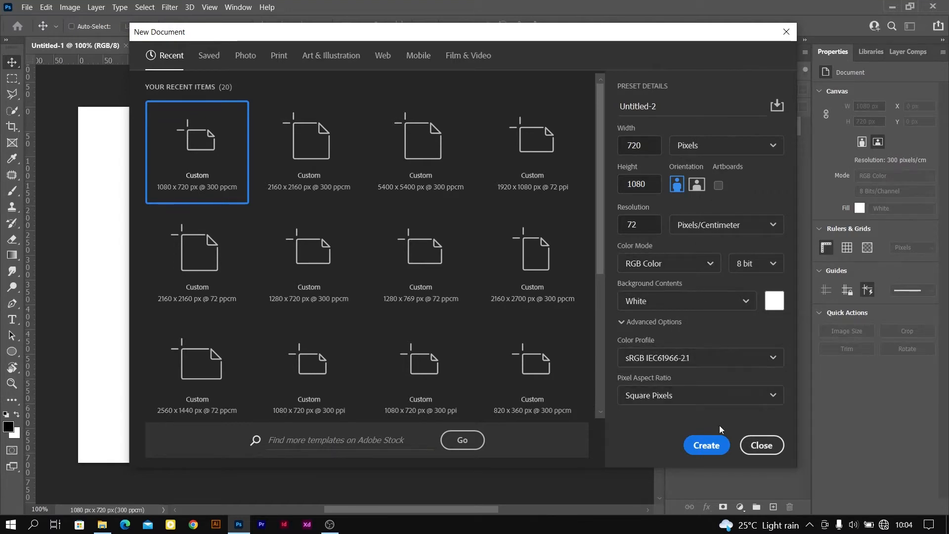
pyautogui.click(710, 443)
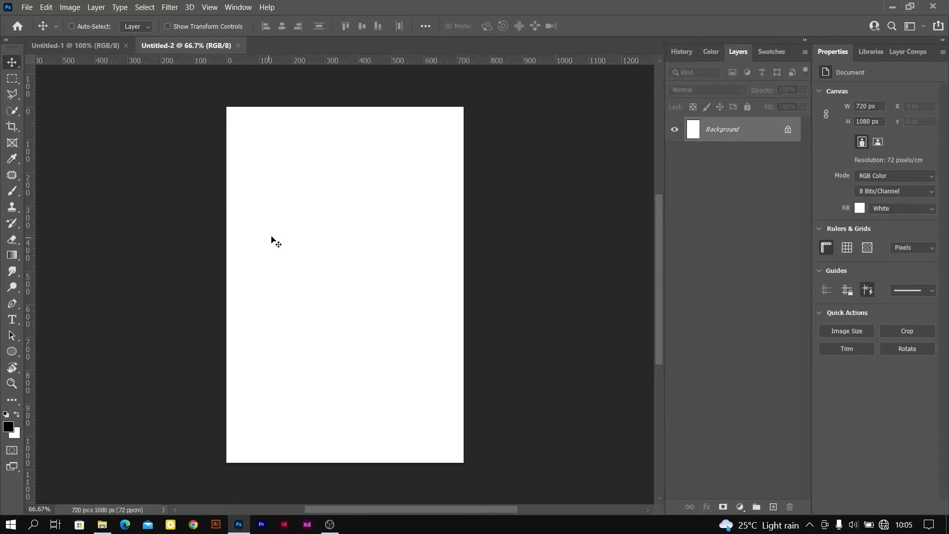
# Browse the Documents folder for files to open, and leave without opening any
pyautogui.click(25, 7)
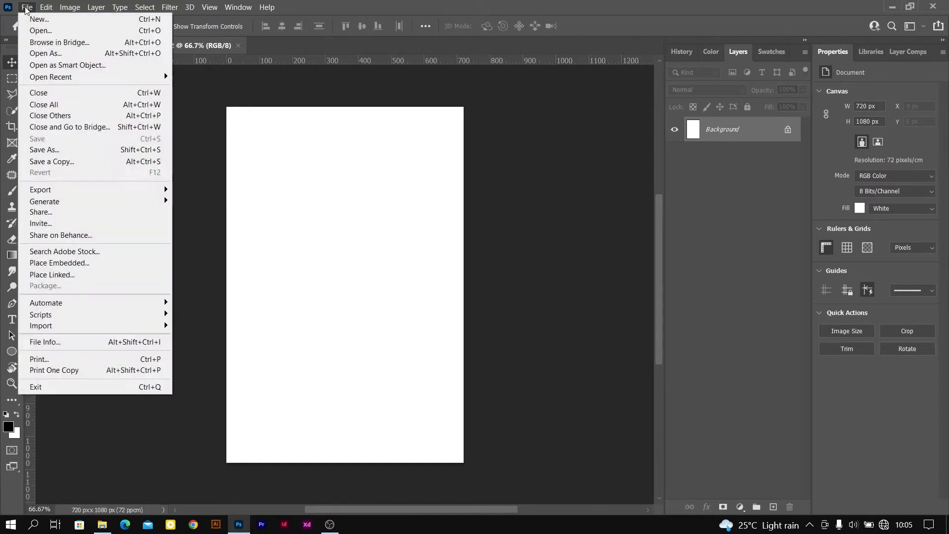
pyautogui.click(64, 34)
pyautogui.scroll(-10, 469, 267)
pyautogui.scroll(5, 469, 267)
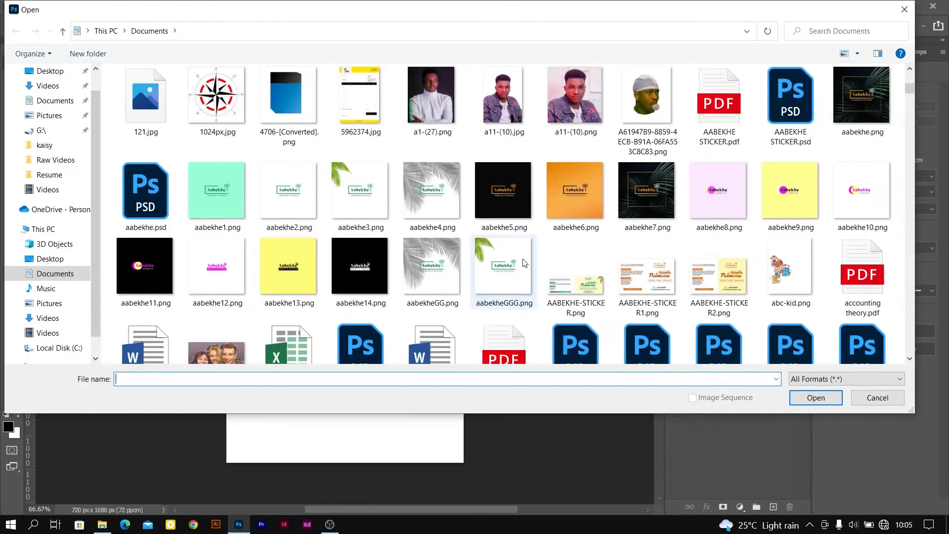
pyautogui.scroll(-5, 399, 228)
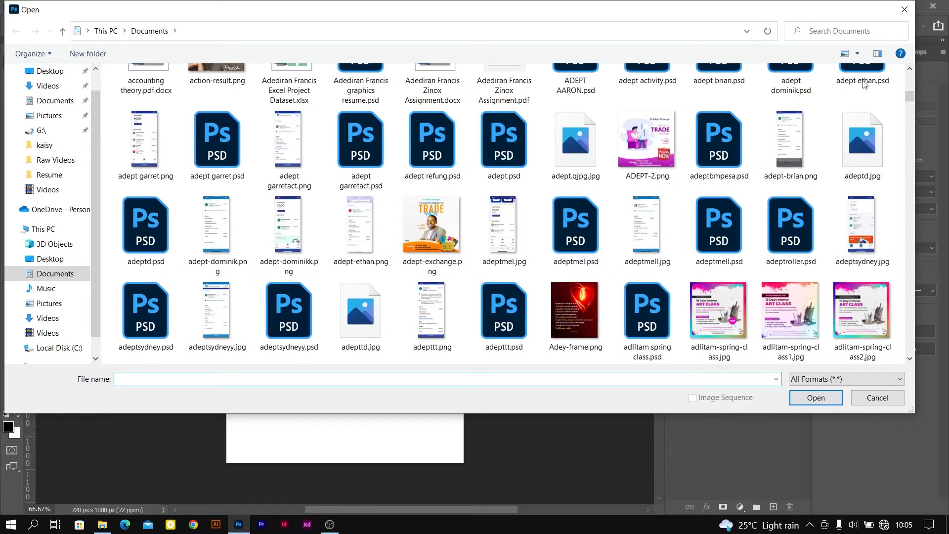
pyautogui.click(904, 10)
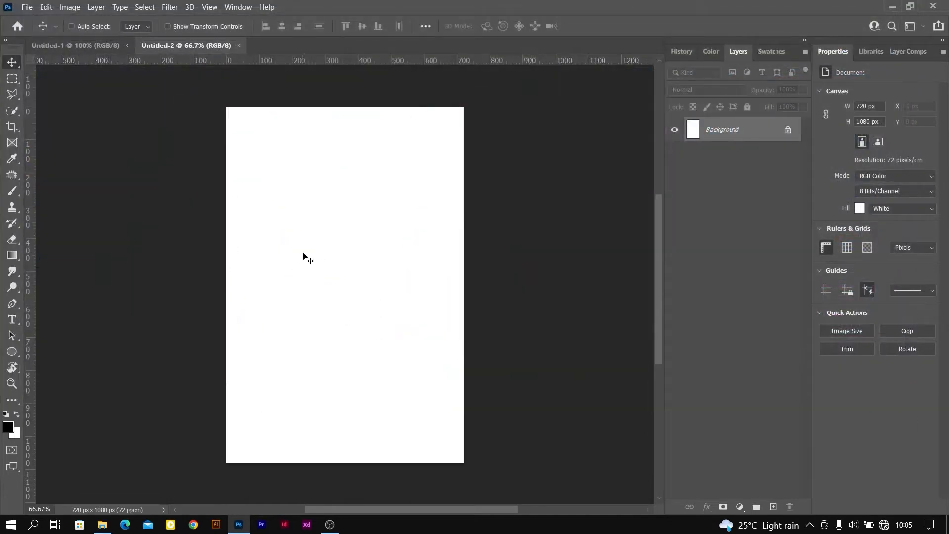
# Switch back and forth between the Untitled-1 and Untitled-2 documents to compare them
pyautogui.click(27, 9)
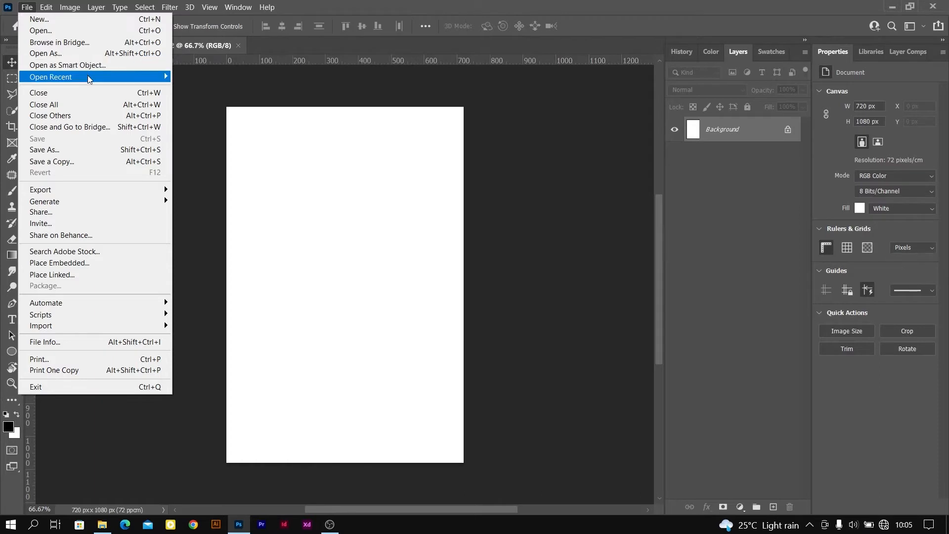
pyautogui.moveTo(88, 79)
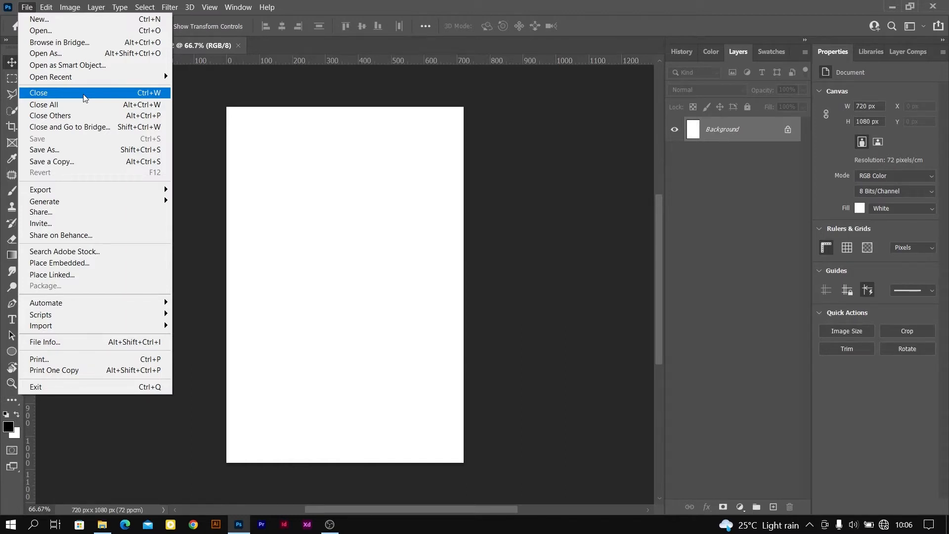
pyautogui.click(96, 46)
pyautogui.click(97, 46)
pyautogui.click(163, 47)
pyautogui.click(97, 47)
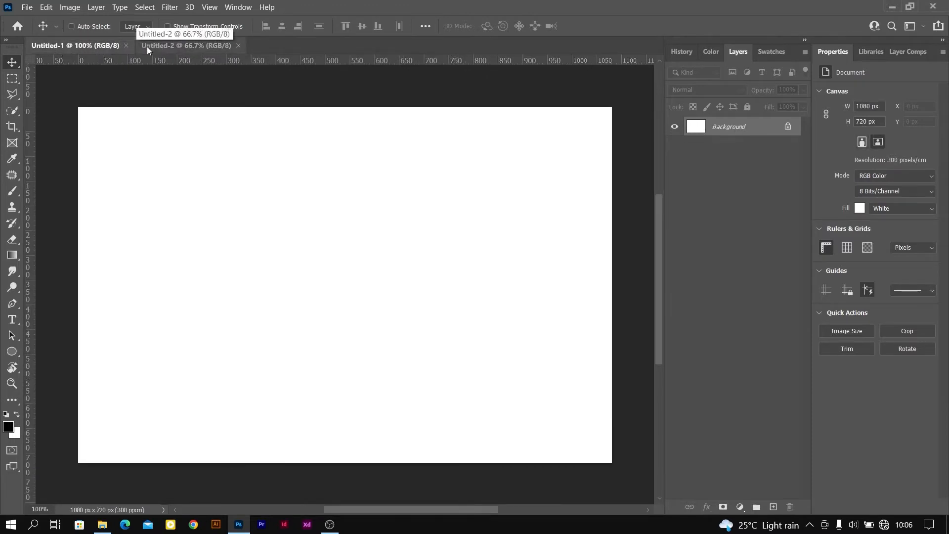
pyautogui.click(171, 44)
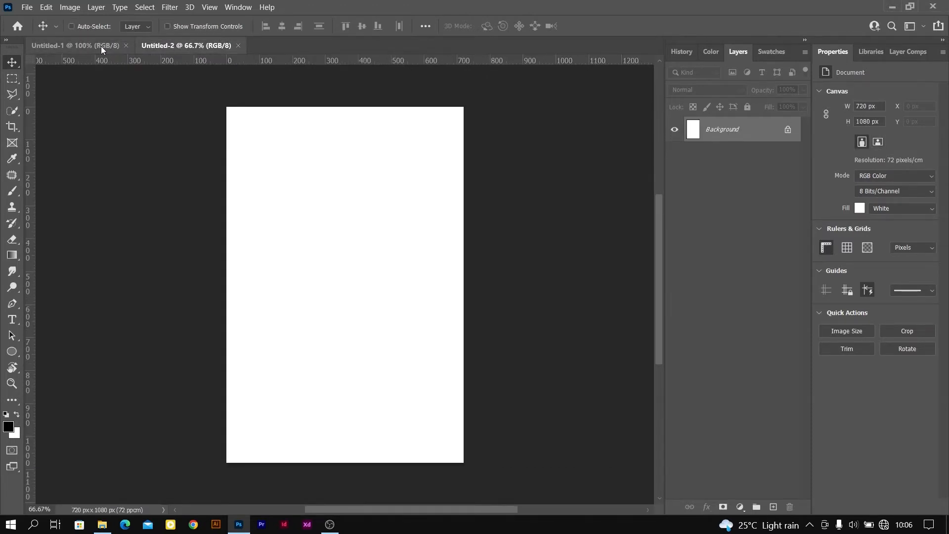
pyautogui.click(101, 46)
# Bring the portrait document Untitled-2 to the front and close it
pyautogui.click(27, 8)
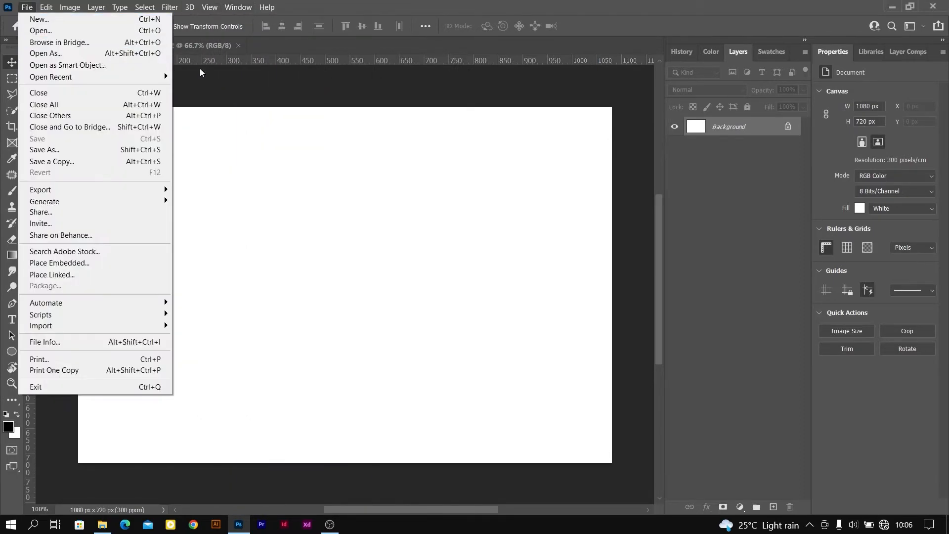
pyautogui.click(191, 46)
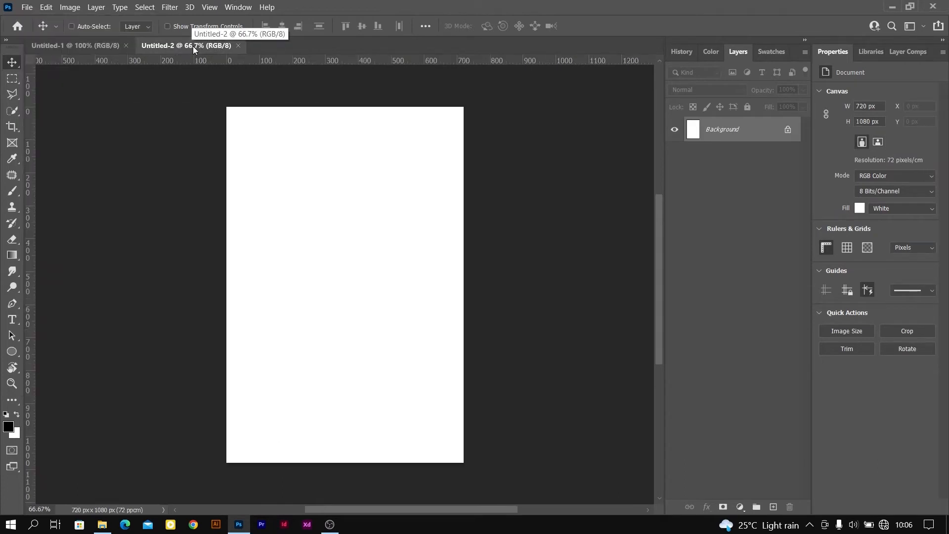
pyautogui.click(31, 7)
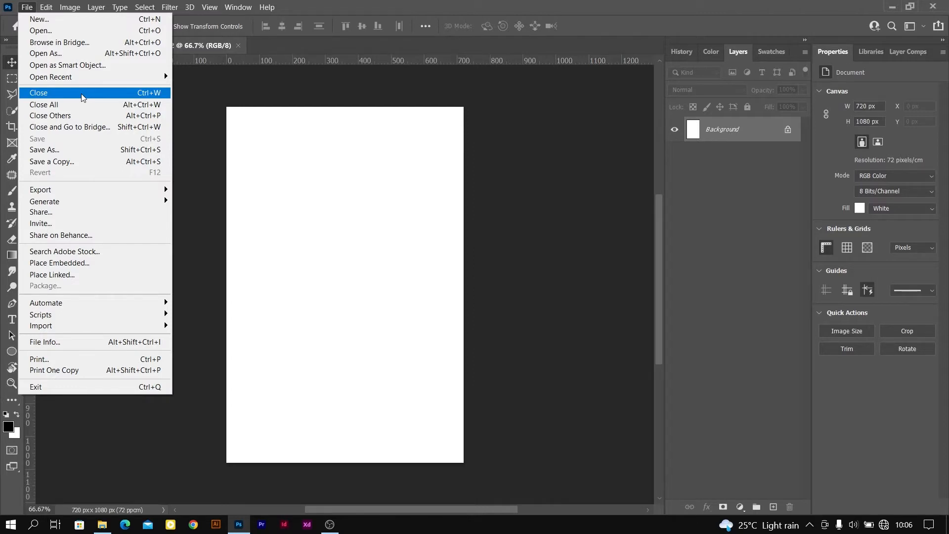
pyautogui.click(253, 46)
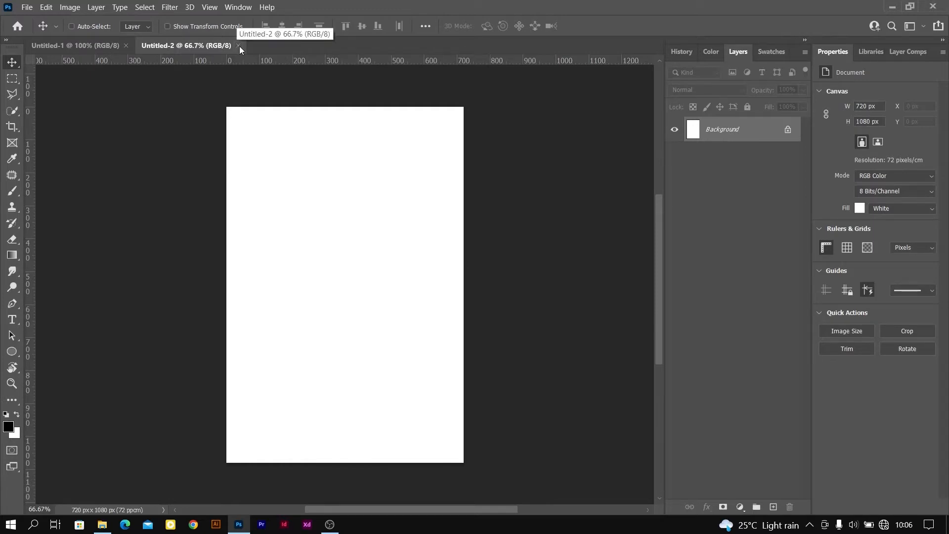
pyautogui.click(239, 45)
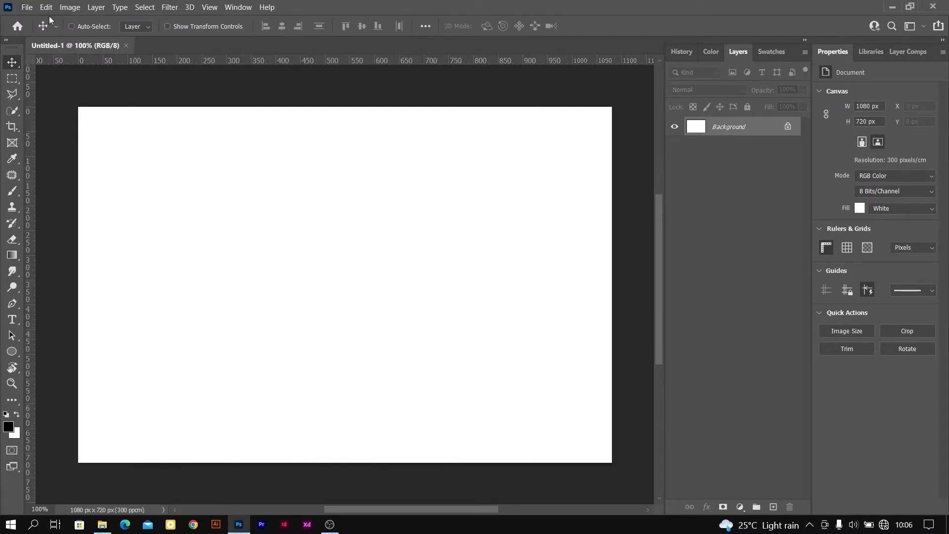
pyautogui.click(27, 8)
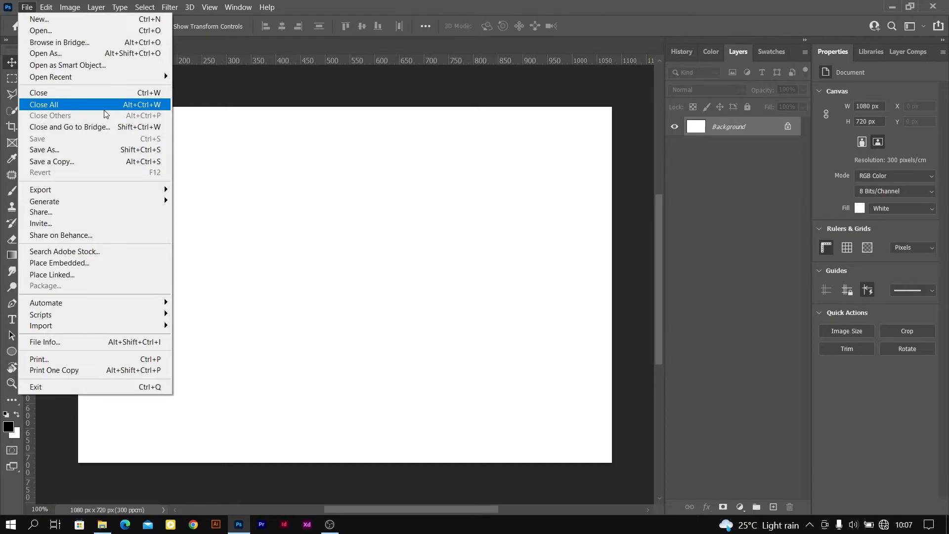
pyautogui.click(359, 3)
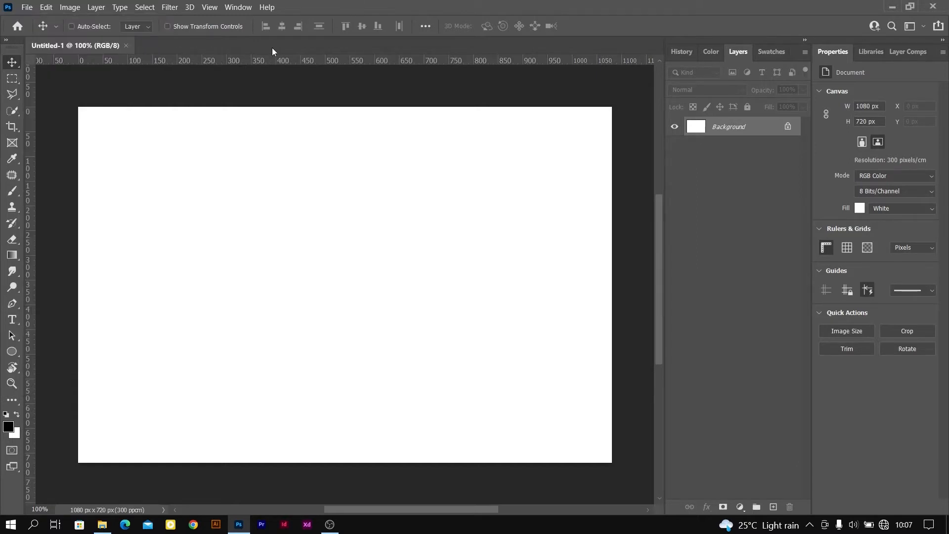
pyautogui.click(28, 7)
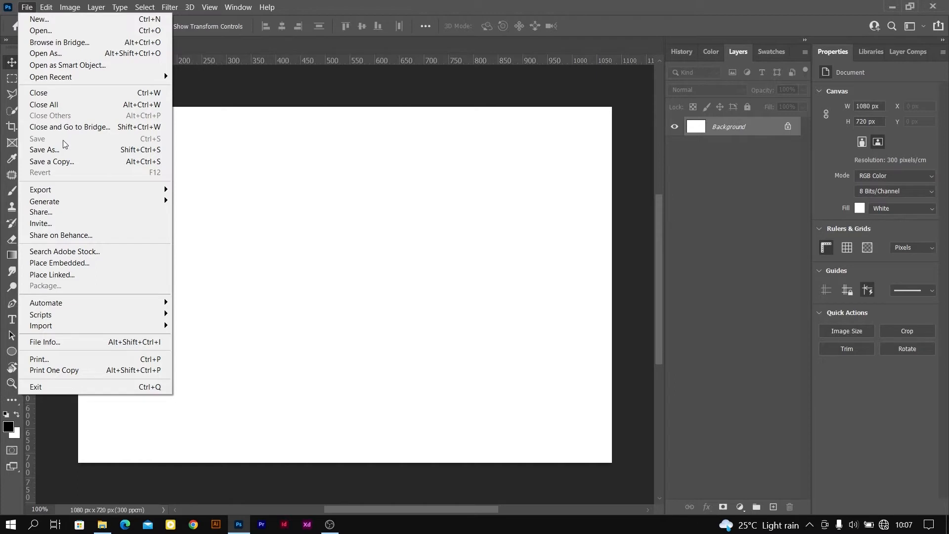
pyautogui.click(227, 137)
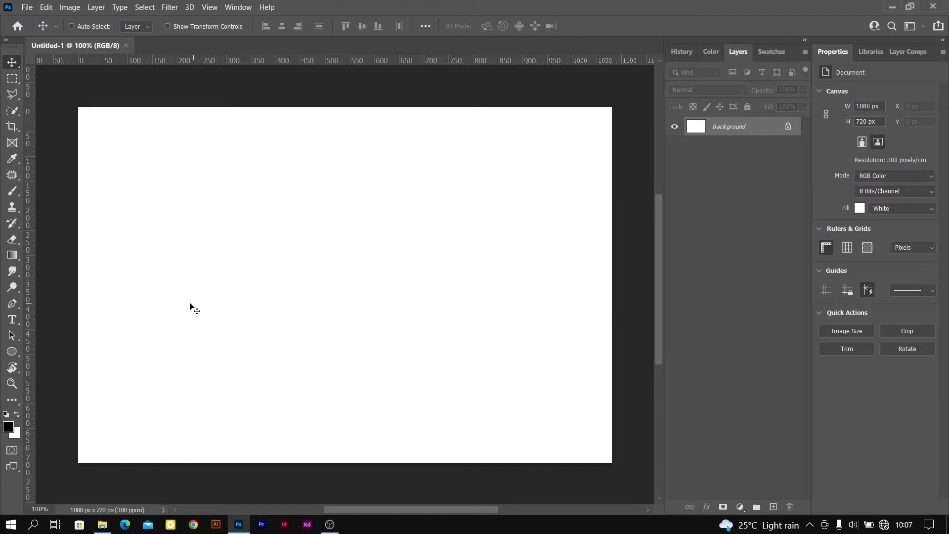
# Draw a black-filled ellipse about 136 × 131 px with the Ellipse tool, left of the canvas center
pyautogui.click(12, 351)
pyautogui.moveTo(262, 258); pyautogui.dragTo(329, 322)
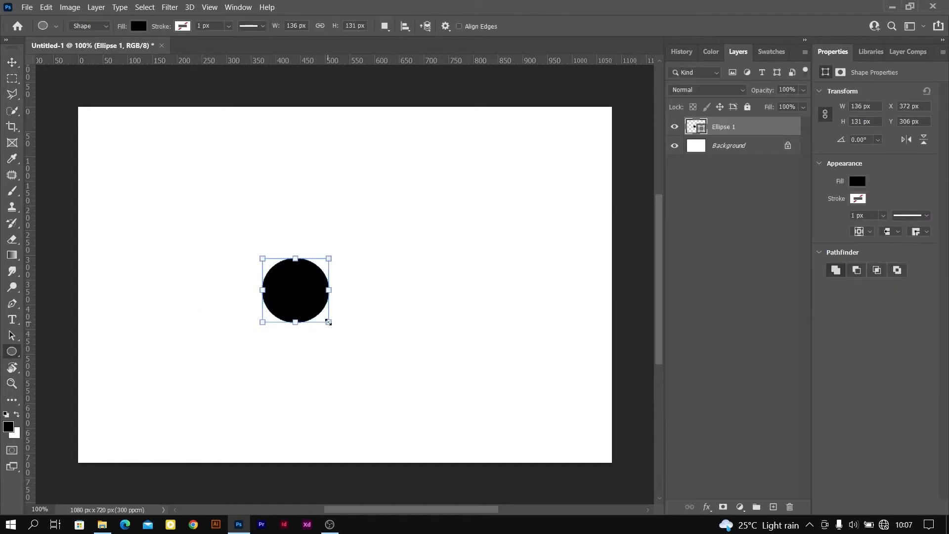
# Save the document in the Documents folder as a Photoshop file named sample1
pyautogui.click(27, 7)
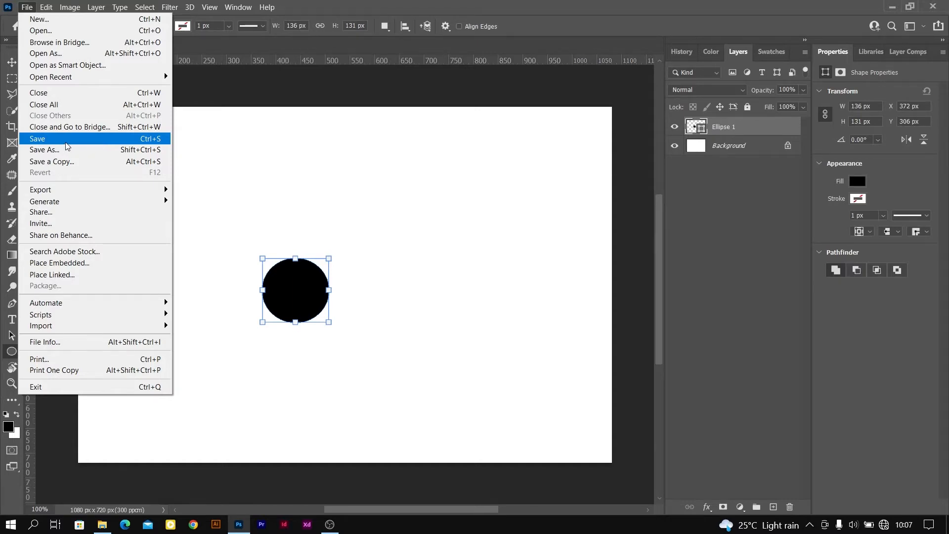
pyautogui.click(66, 144)
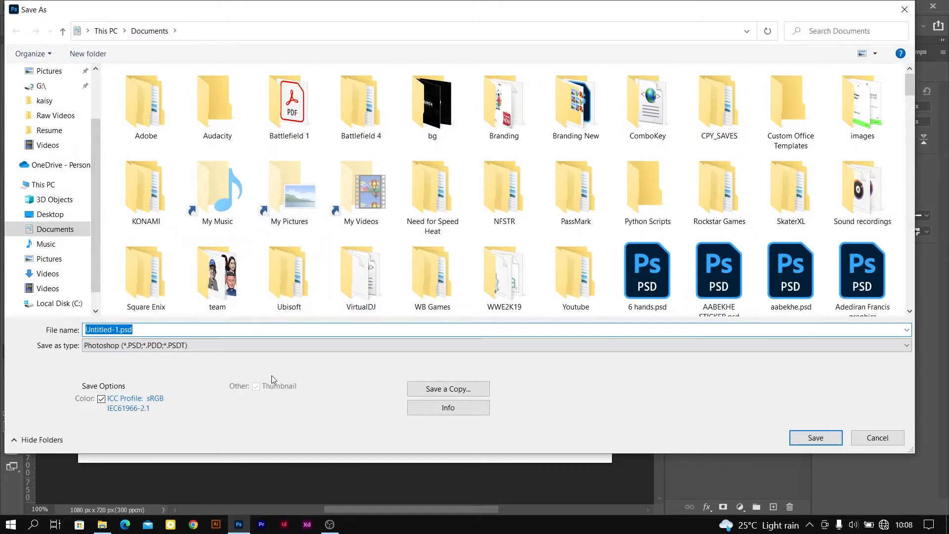
pyautogui.write('sample')
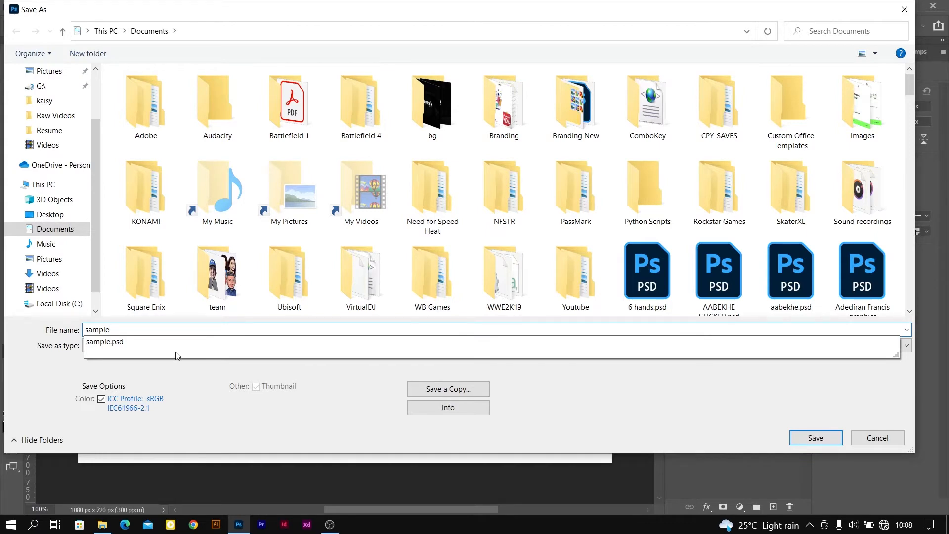
pyautogui.write('1')
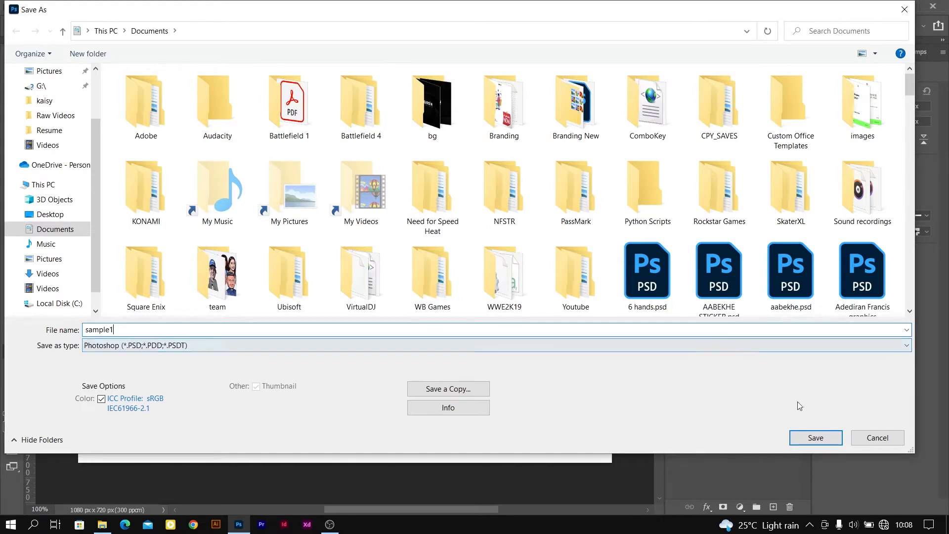
pyautogui.click(815, 438)
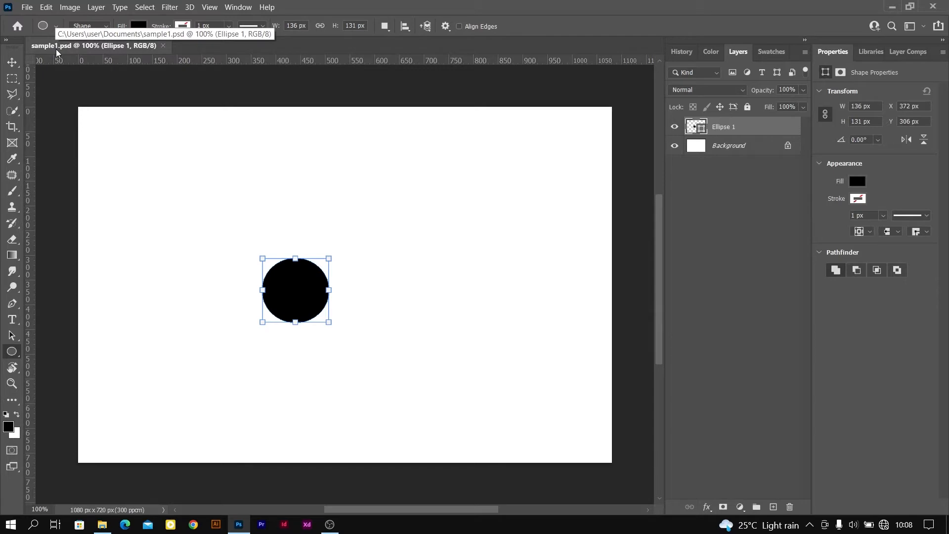
pyautogui.click(27, 8)
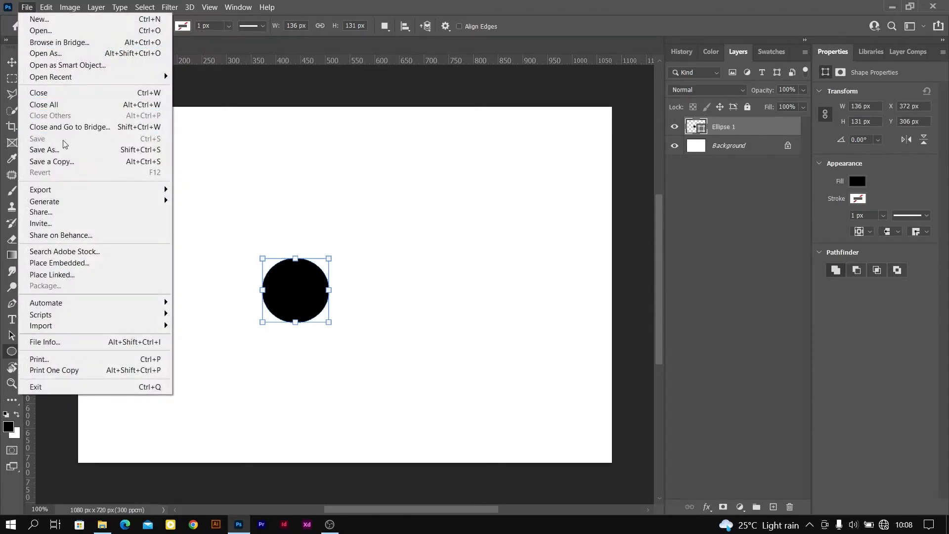
pyautogui.click(25, 8)
pyautogui.click(25, 8)
pyautogui.click(26, 8)
# Move the black ellipse about 100 px to the right with the Move tool, to the horizontal center of the canvas
pyautogui.click(12, 64)
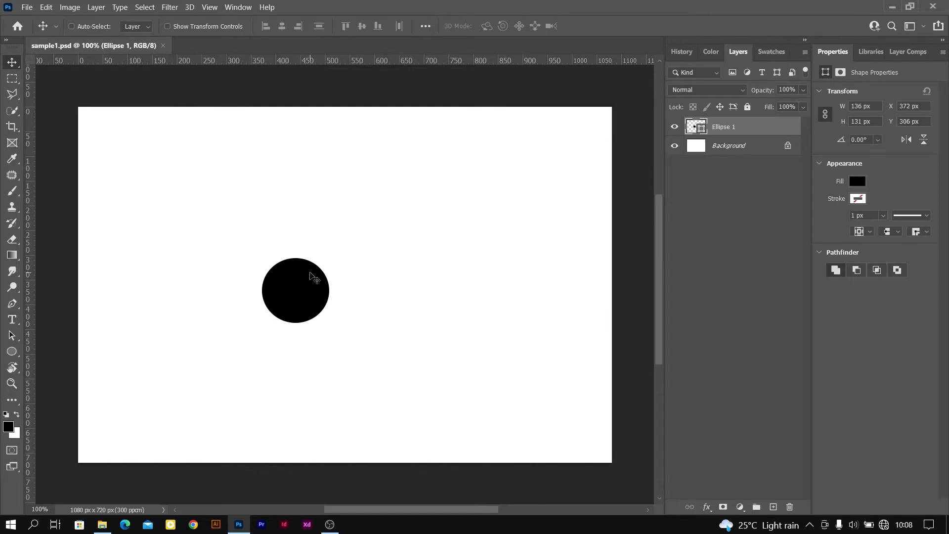
pyautogui.moveTo(313, 296); pyautogui.dragTo(348, 295)
pyautogui.click(27, 7)
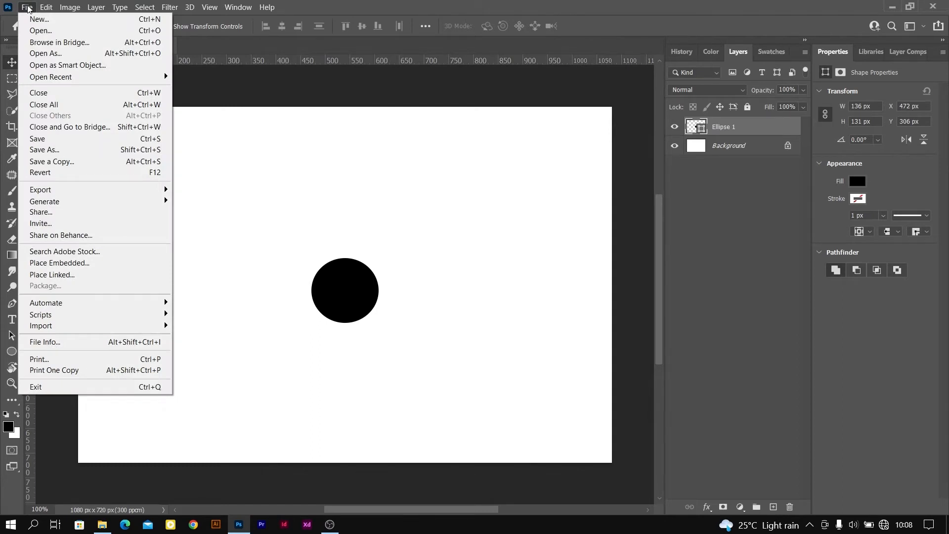
pyautogui.click(343, 3)
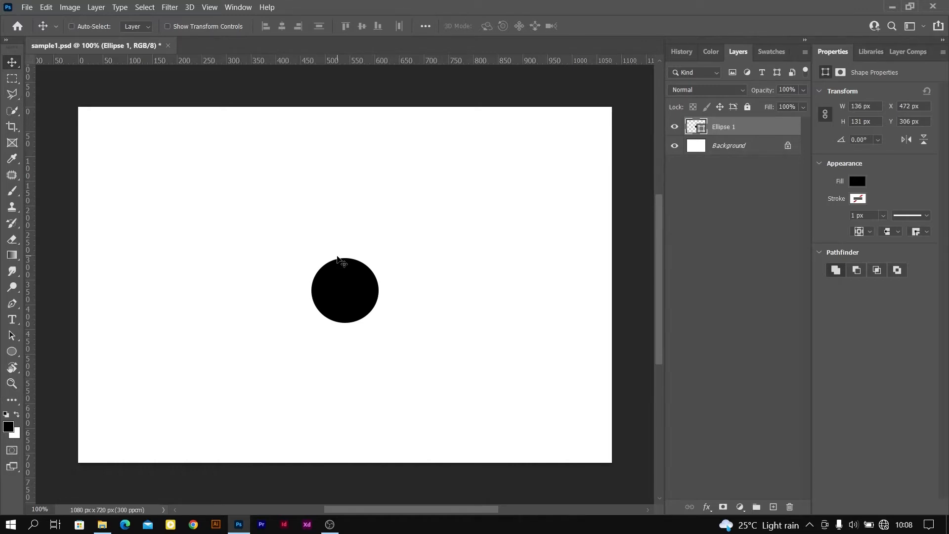
# Review the file types offered by Save As for sample1.psd, and leave without saving
pyautogui.click(28, 6)
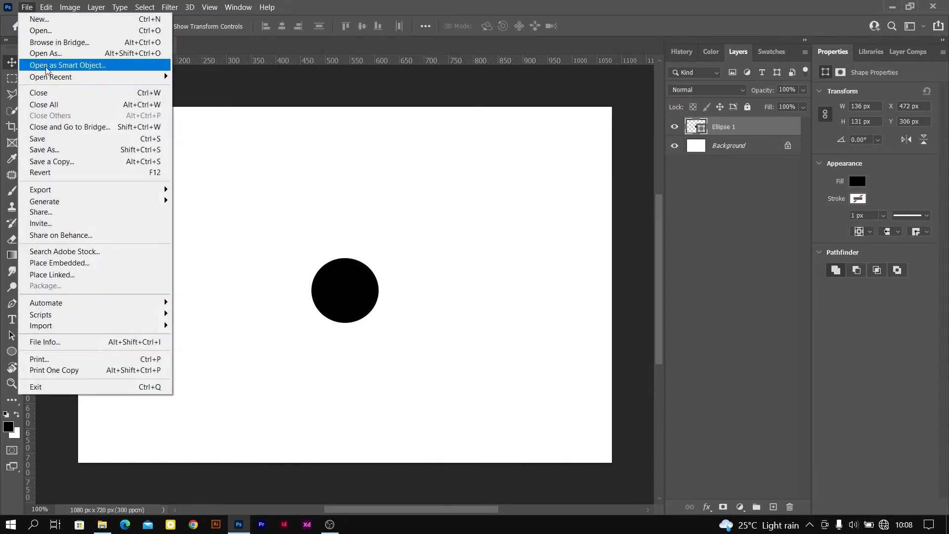
pyautogui.click(93, 152)
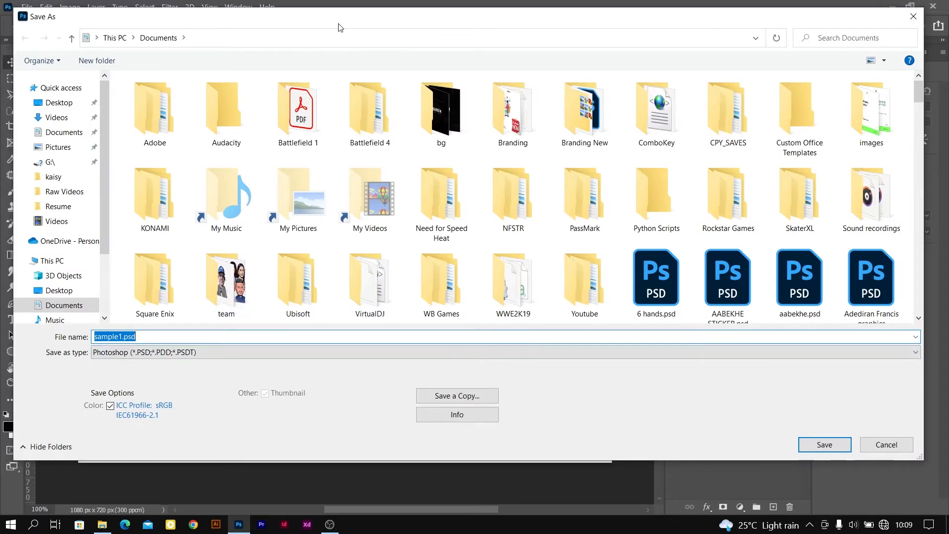
pyautogui.click(268, 356)
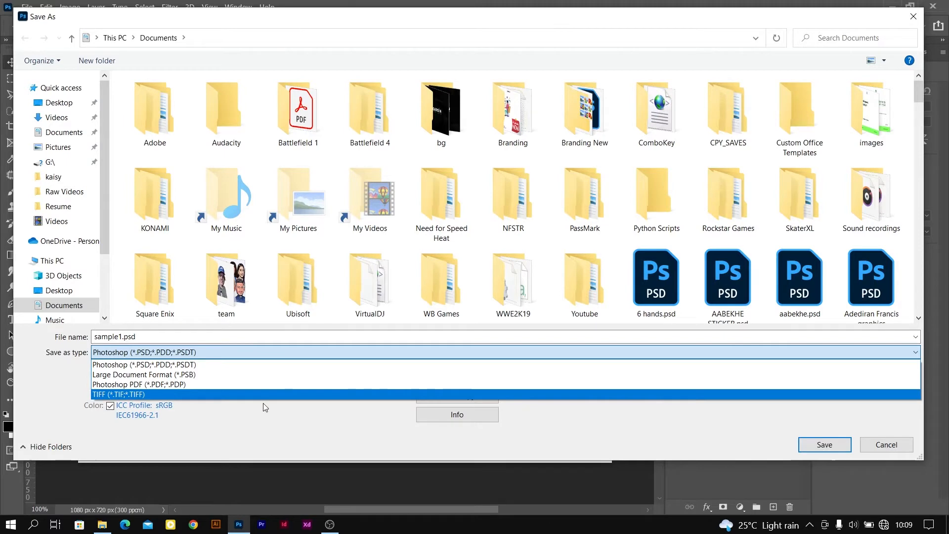
pyautogui.click(229, 351)
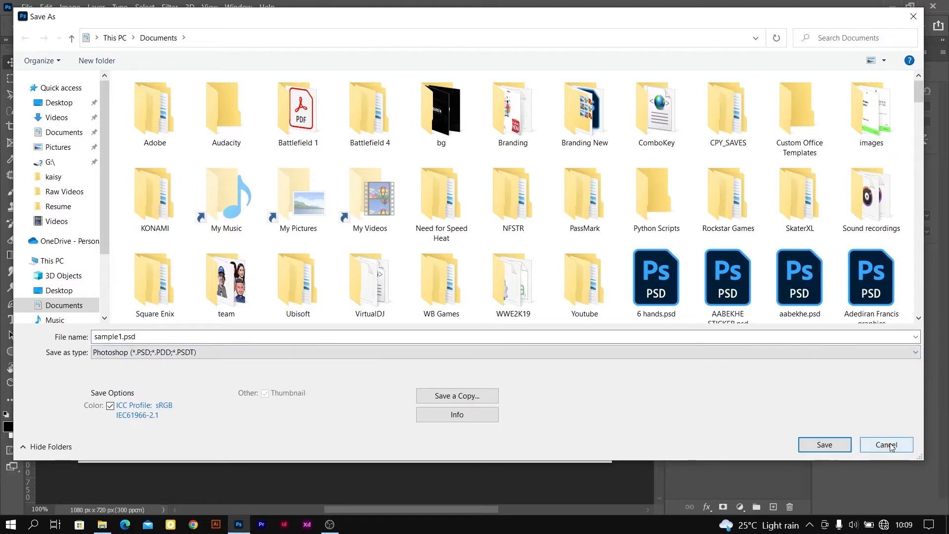
pyautogui.click(824, 445)
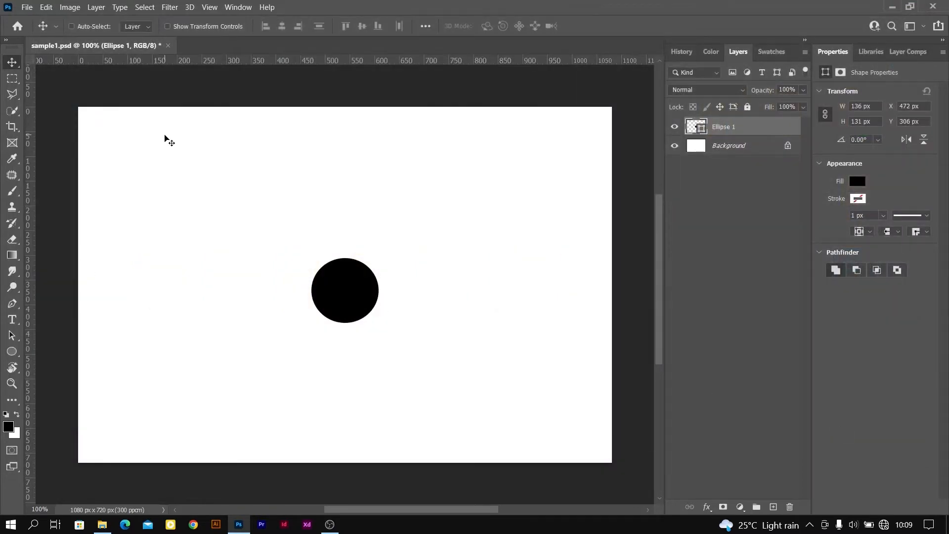
# Try to export sample1 in PNG format with Export As, and cancel the export before saving the file
pyautogui.click(27, 7)
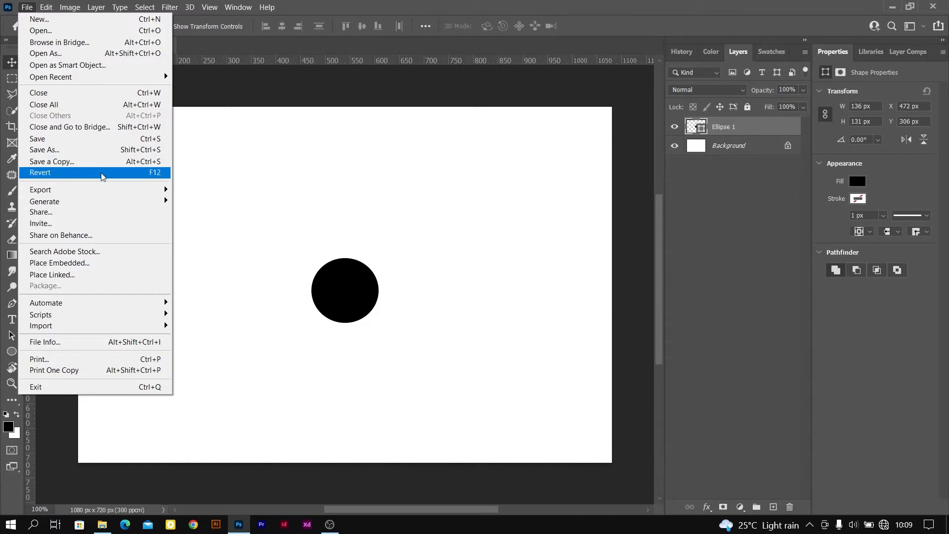
pyautogui.moveTo(100, 193)
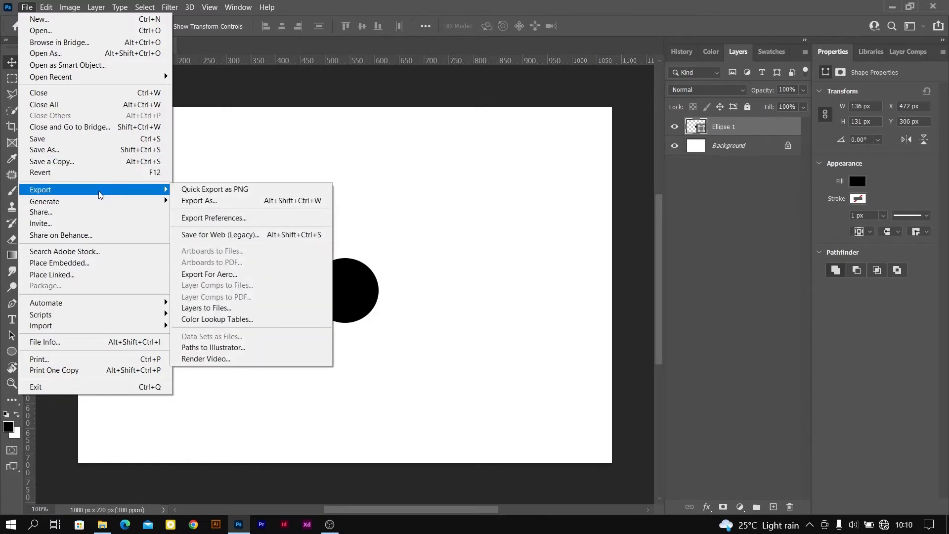
pyautogui.click(225, 133)
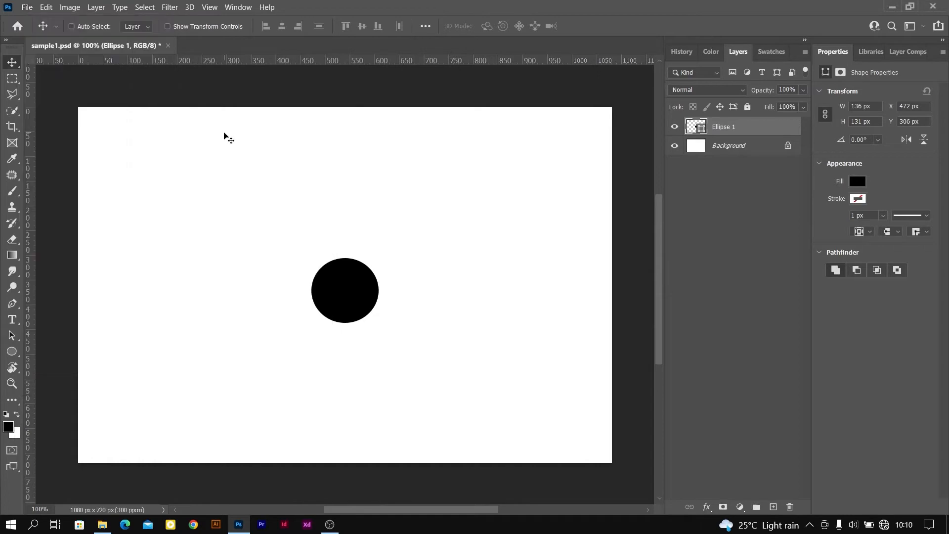
pyautogui.click(25, 8)
pyautogui.moveTo(96, 194)
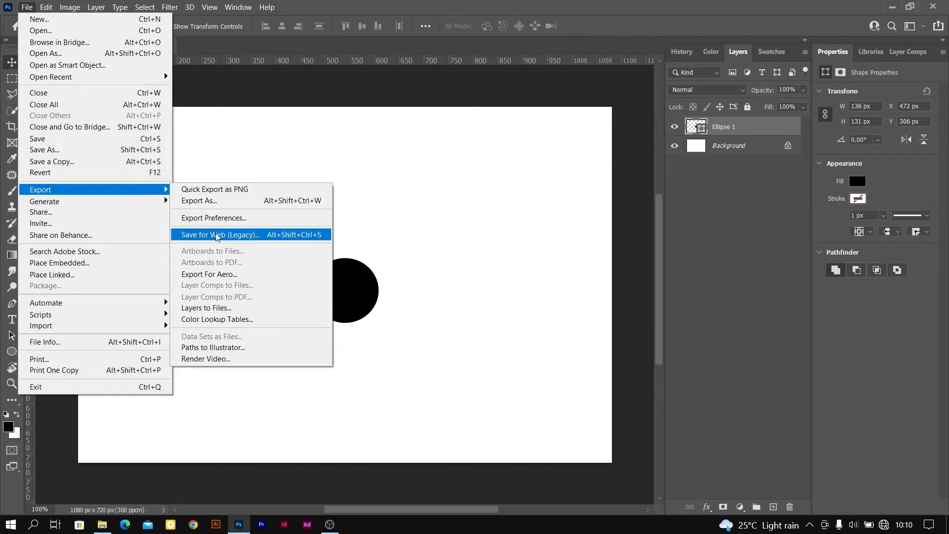
pyautogui.click(214, 201)
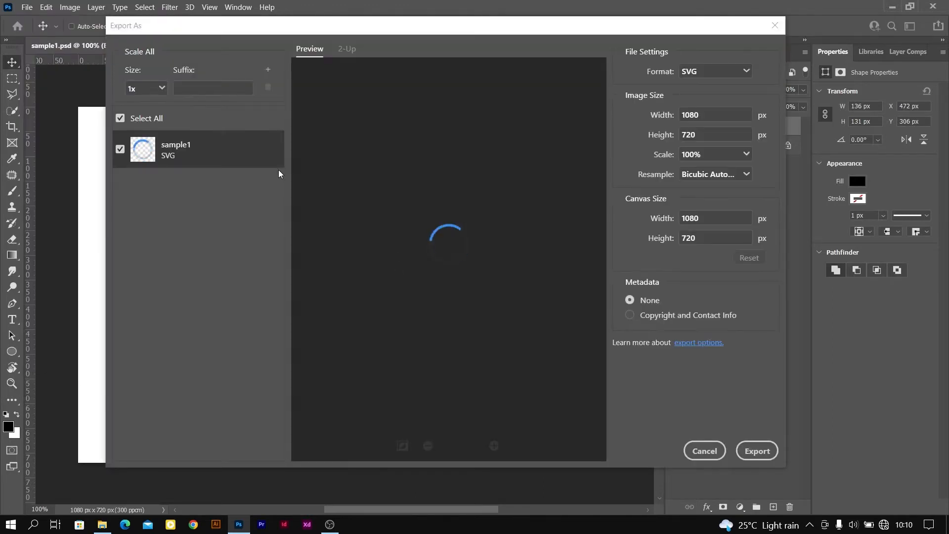
pyautogui.click(747, 72)
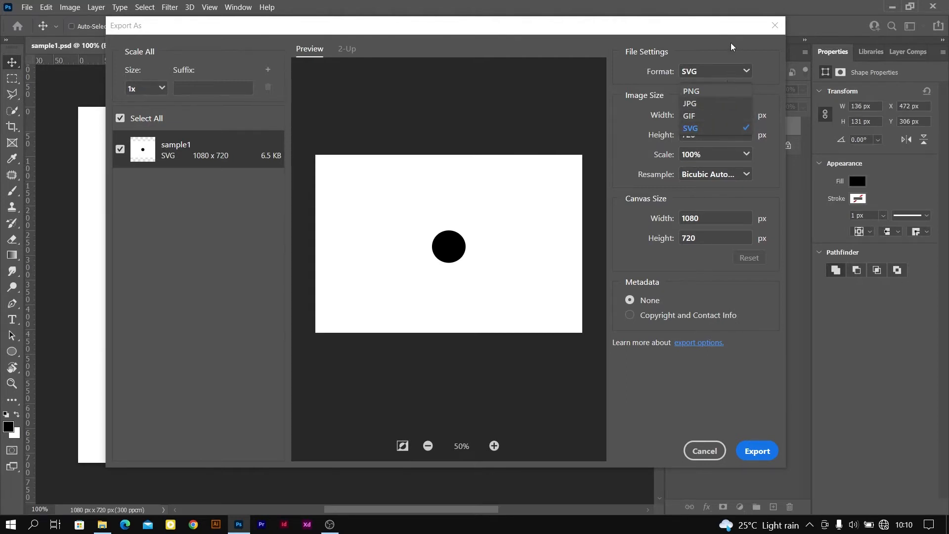
pyautogui.click(705, 92)
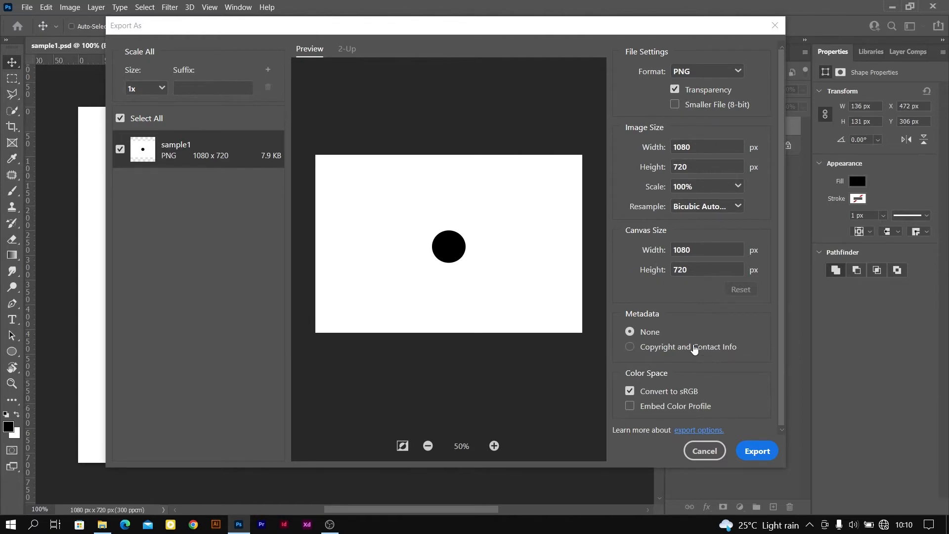
pyautogui.click(755, 452)
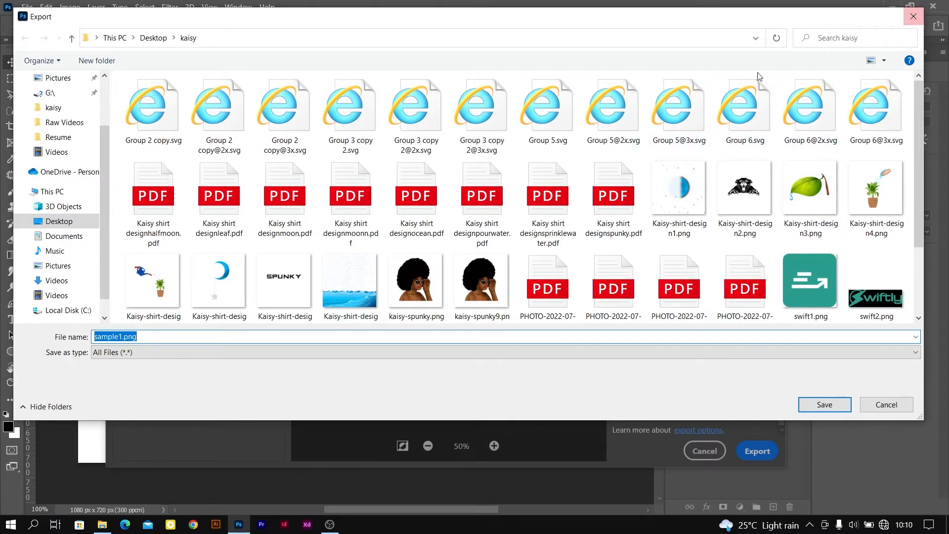
pyautogui.click(913, 17)
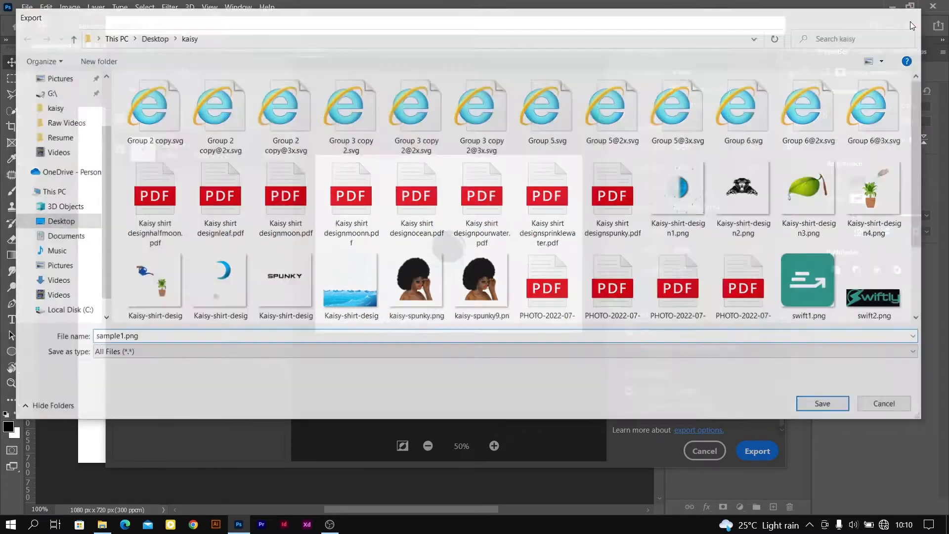
pyautogui.click(704, 450)
# Place the image a11-(10).jpg from the Documents folder as an embedded object, and delete its layer
pyautogui.click(27, 7)
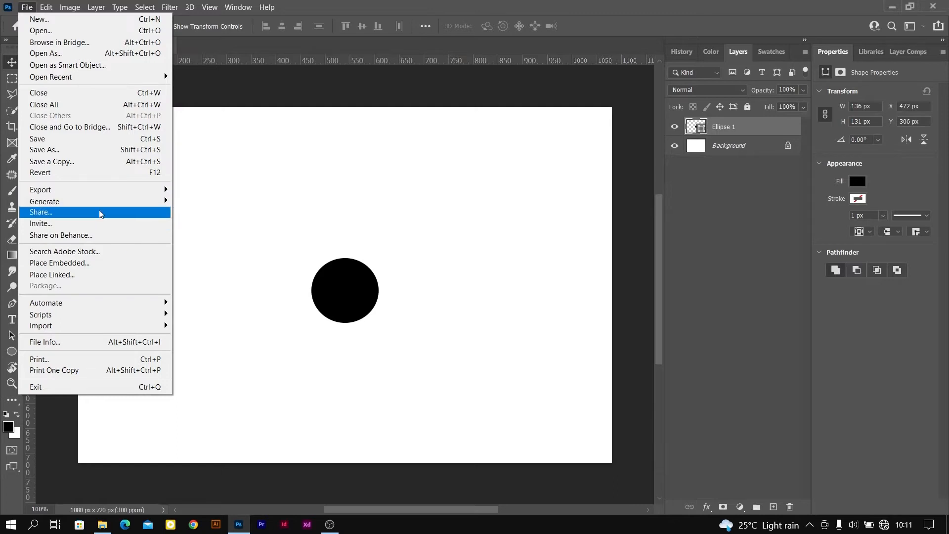
pyautogui.click(110, 267)
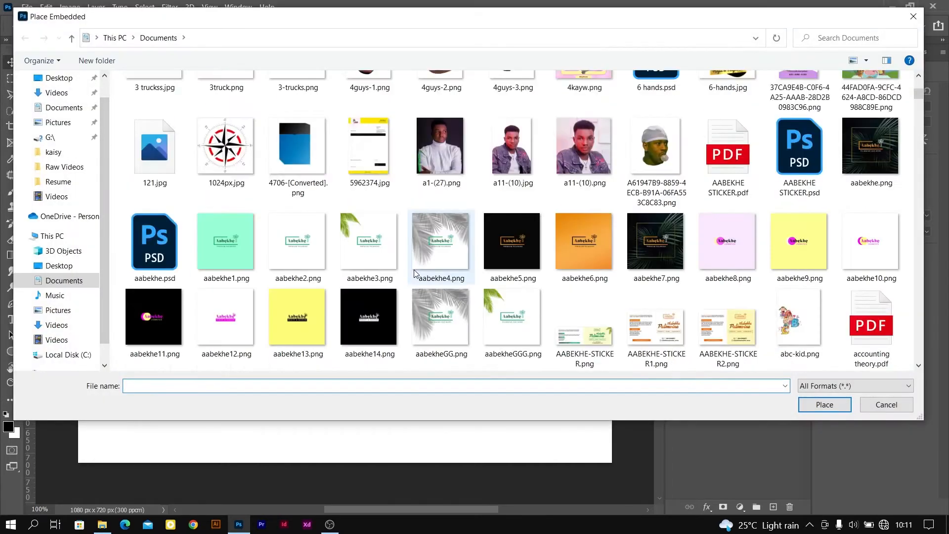
pyautogui.click(527, 163)
pyautogui.click(819, 405)
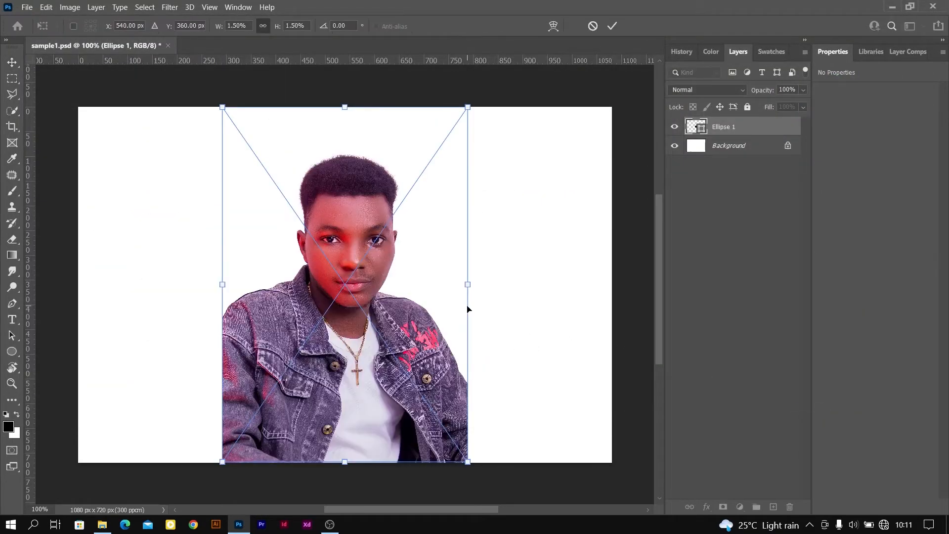
pyautogui.click(612, 28)
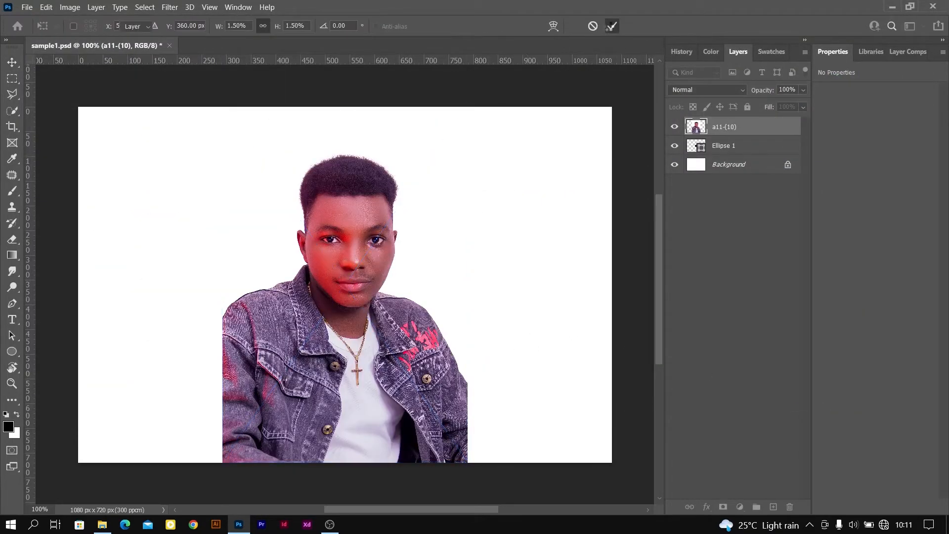
pyautogui.moveTo(330, 260)
pyautogui.mouseDown()
pyautogui.moveTo(271, 258)
pyautogui.moveTo(334, 252)
pyautogui.moveTo(322, 259)
pyautogui.mouseUp()
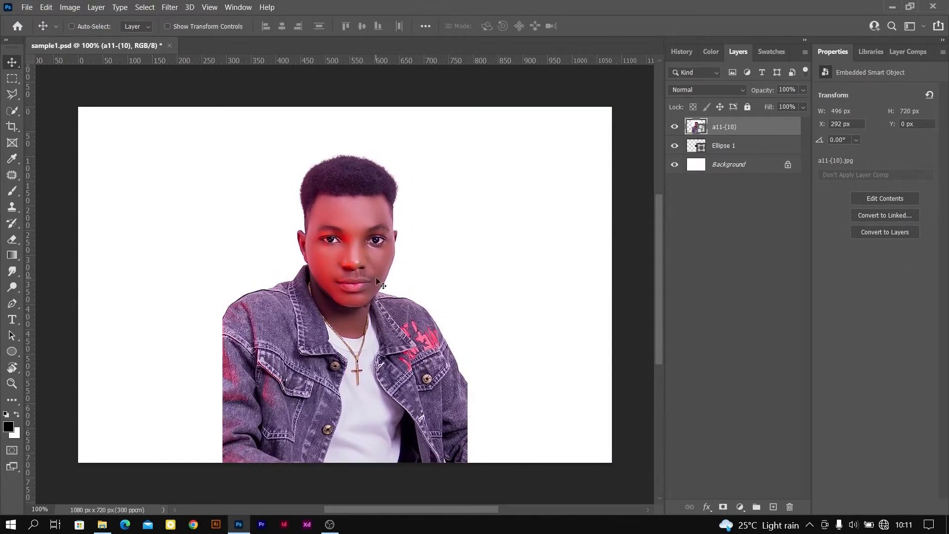
pyautogui.press('Delete')
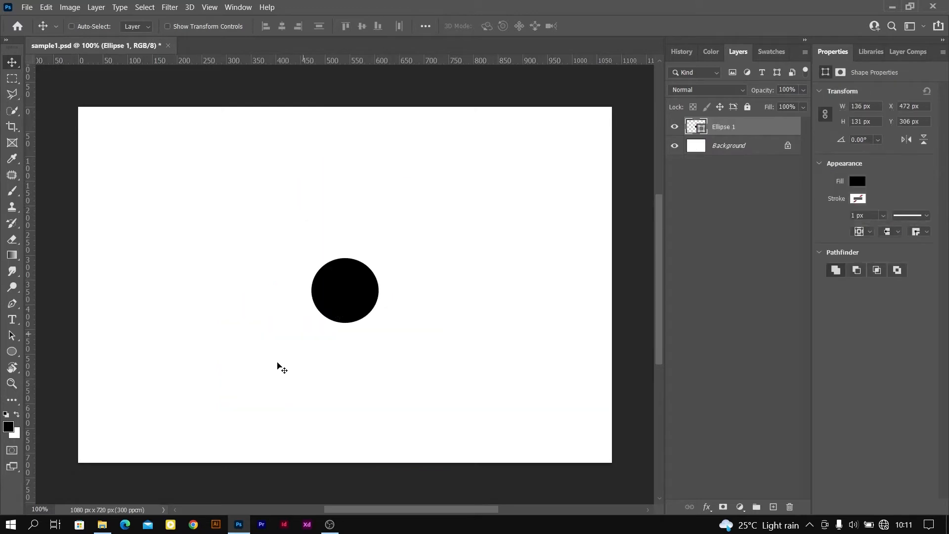
# Switch to File Explorer, place fiverr4-01.jpg from the Pictures folder into the sample1 document, and delete its layer
pyautogui.click(104, 527)
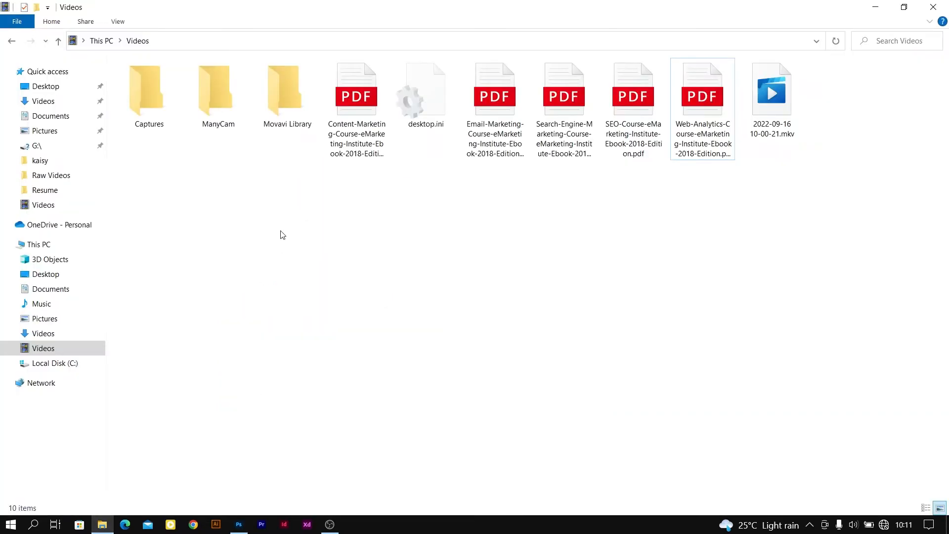
pyautogui.click(69, 321)
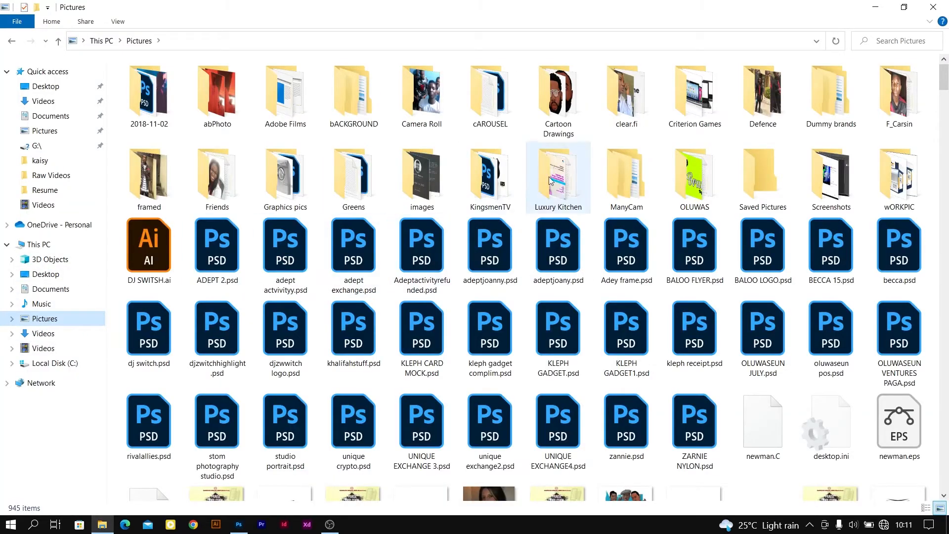
pyautogui.scroll(-20, 593, 247)
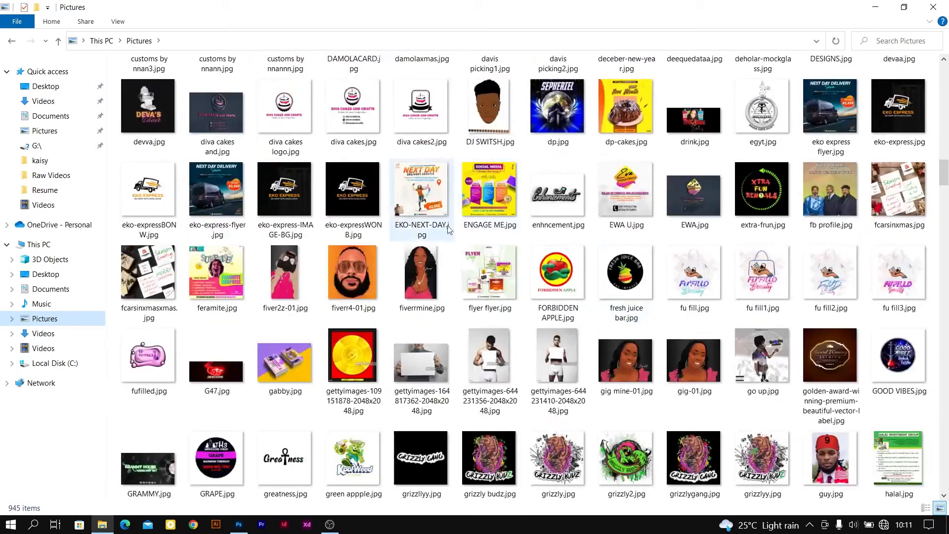
pyautogui.moveTo(354, 280); pyautogui.dragTo(405, 319)
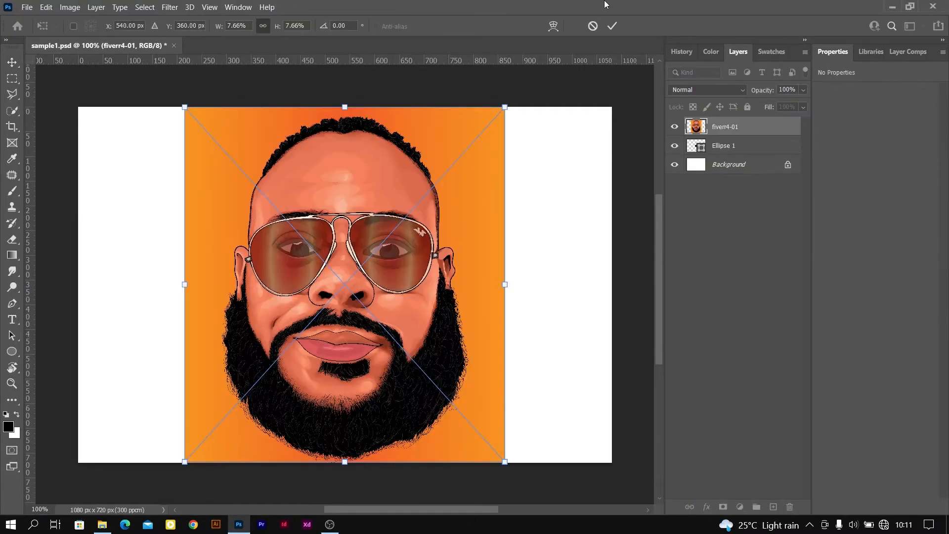
pyautogui.click(612, 26)
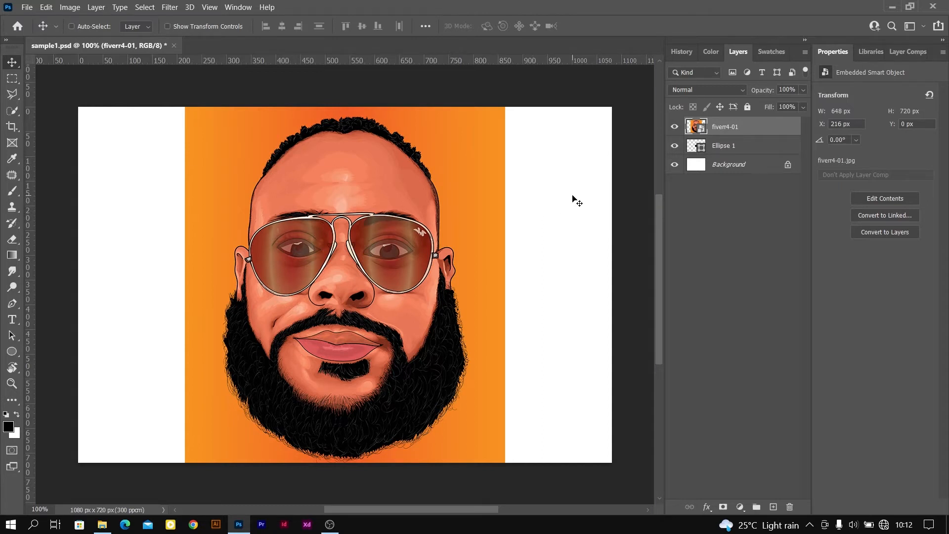
pyautogui.press('Delete')
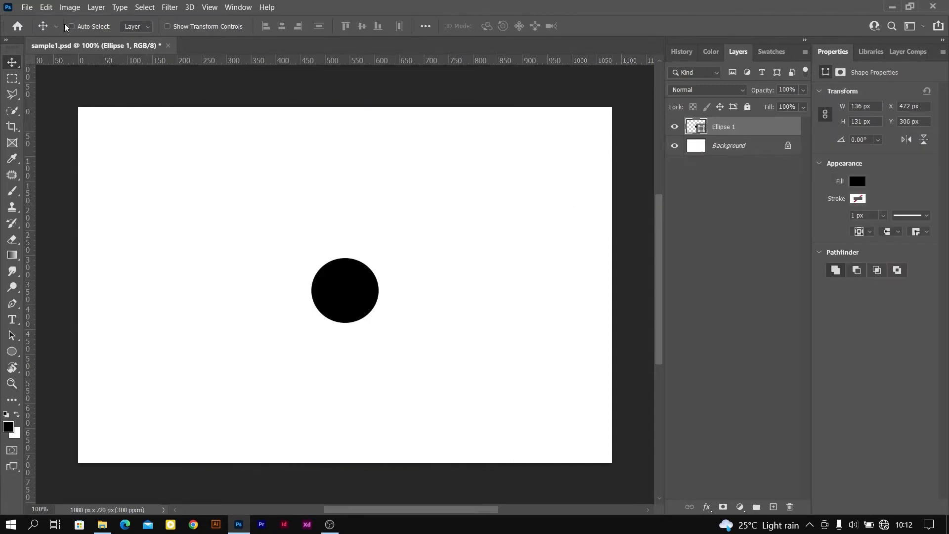
pyautogui.click(26, 8)
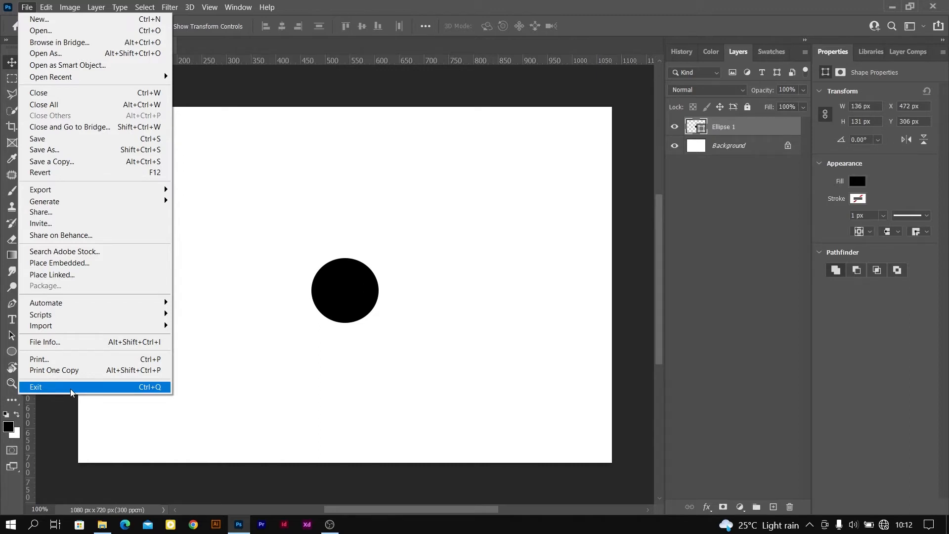
pyautogui.click(46, 6)
pyautogui.click(46, 7)
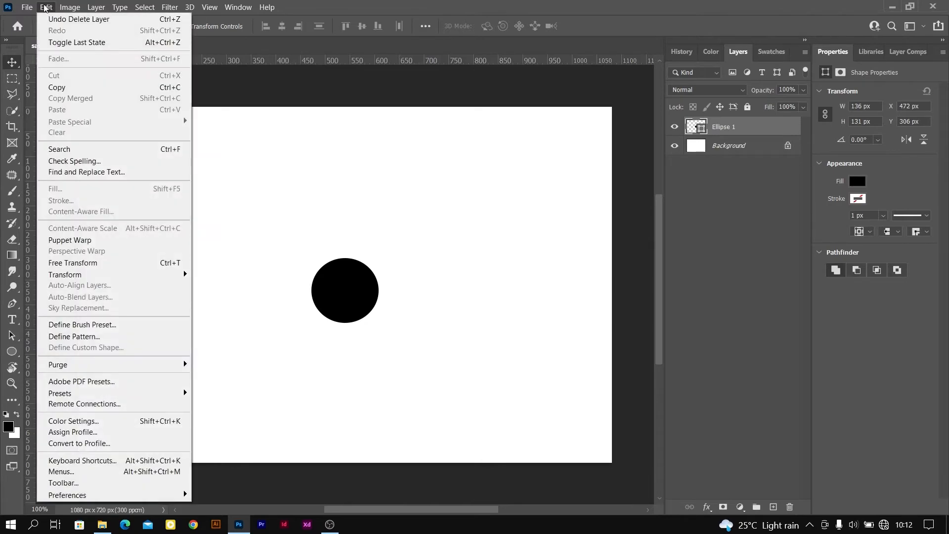
pyautogui.moveTo(64, 10)
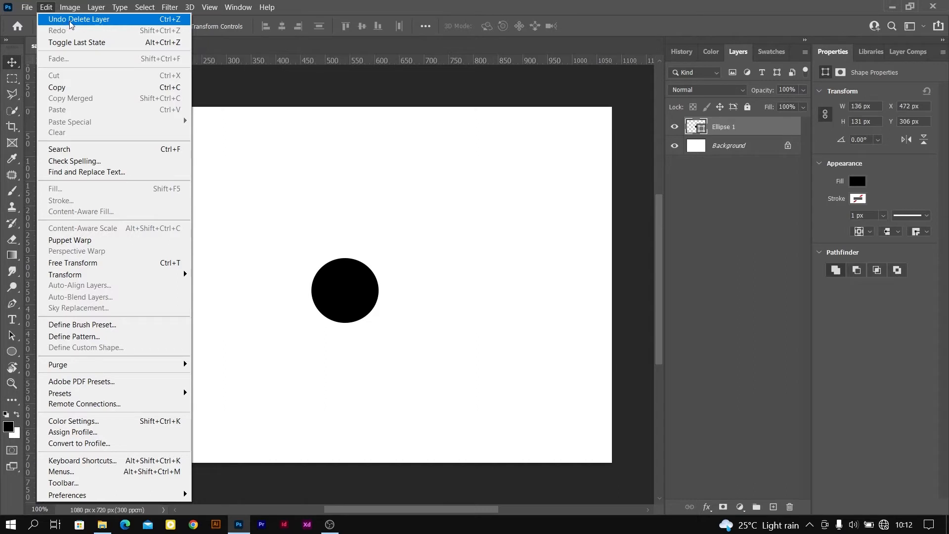
pyautogui.click(333, 188)
# Move the black circle up to about X 575 px, Y 142 px, undoing and redoing the move
pyautogui.moveTo(349, 297); pyautogui.dragTo(401, 215)
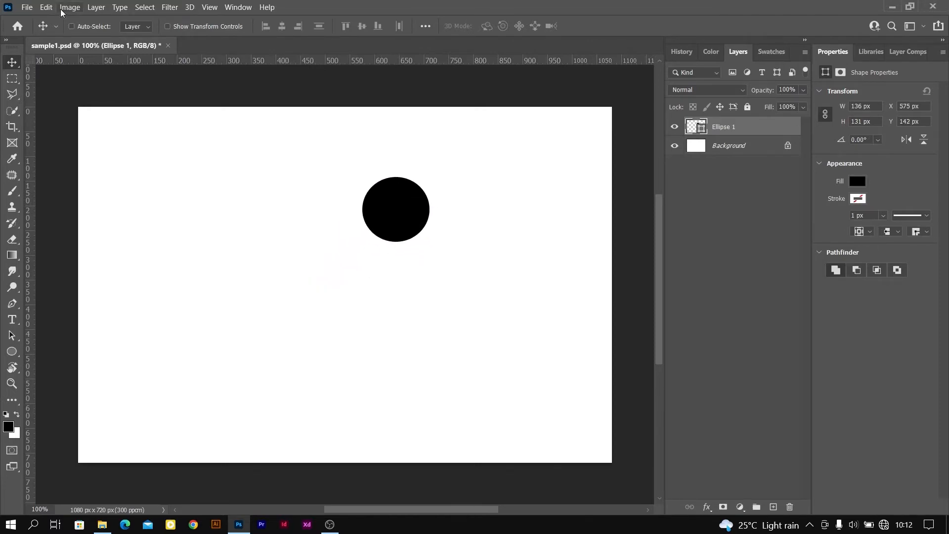
pyautogui.click(46, 7)
pyautogui.click(65, 21)
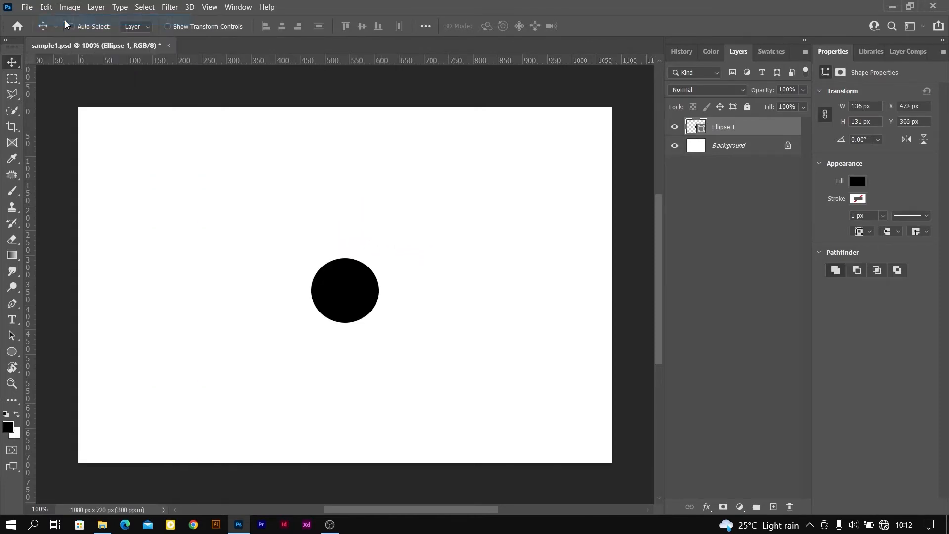
pyautogui.click(46, 7)
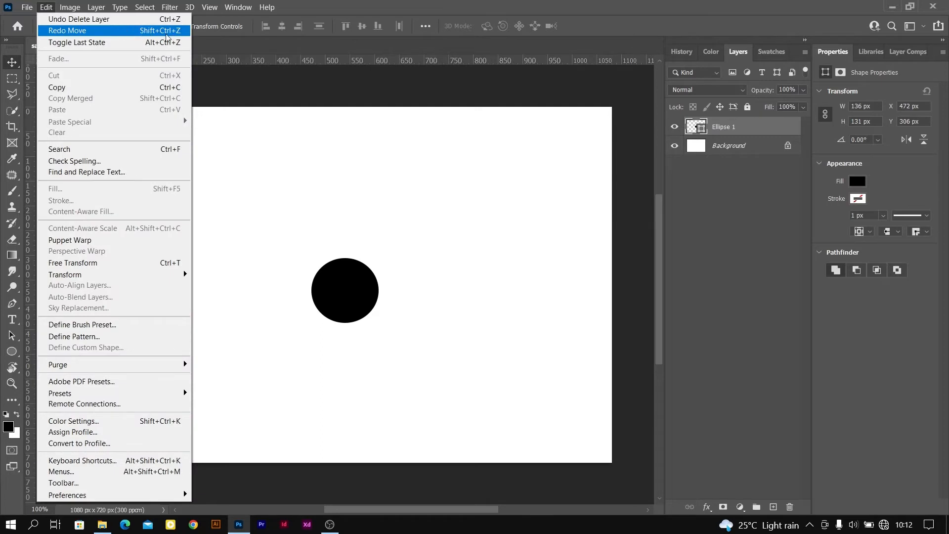
pyautogui.click(66, 31)
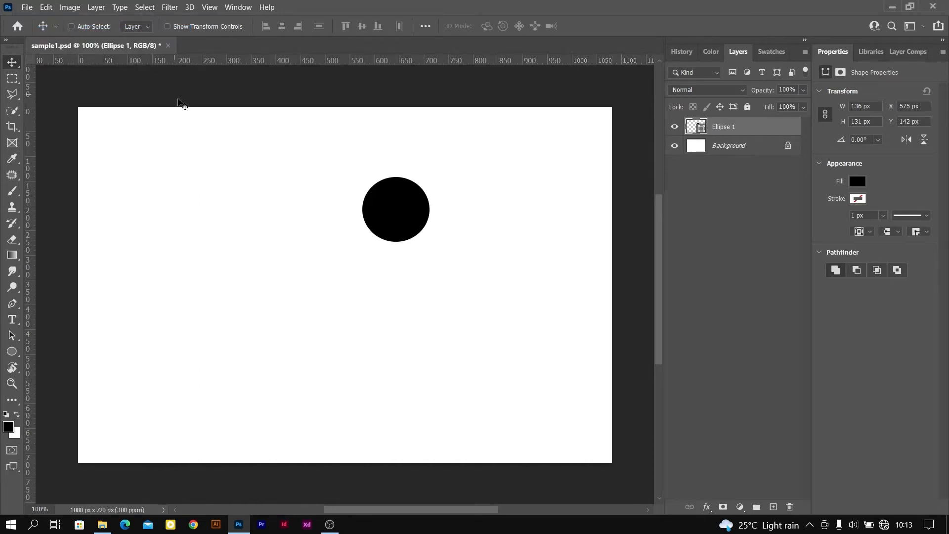
# Move the circle down to about X 447 px, Y 338 px, and reverse the move with Toggle Last State
pyautogui.moveTo(396, 210); pyautogui.dragTo(332, 307)
pyautogui.click(44, 8)
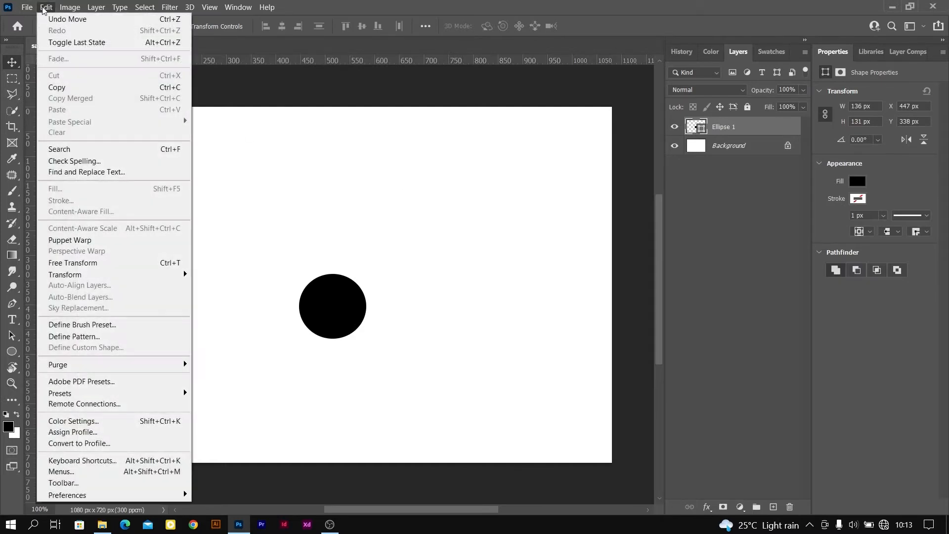
pyautogui.click(113, 43)
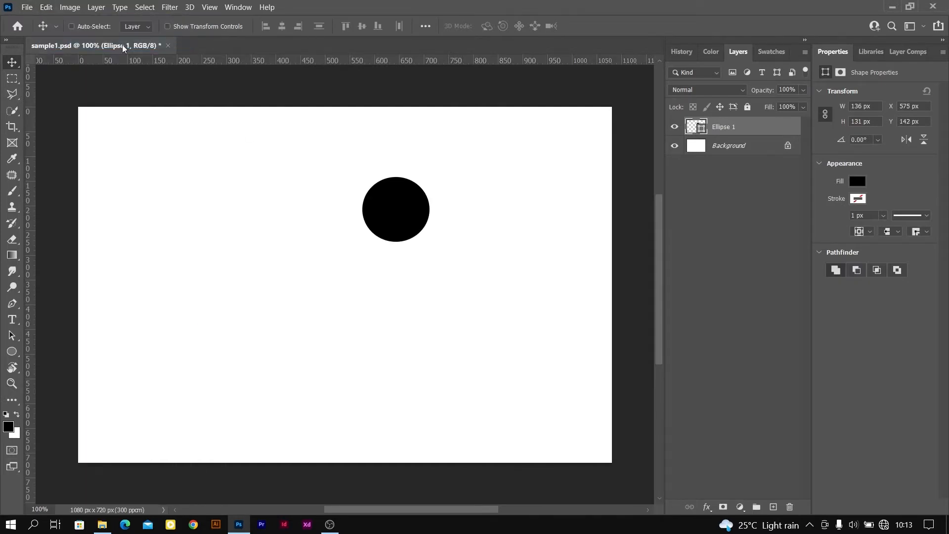
# Move the circle to about X 436 px, Y 305 px, and try enlarging it to about 287% with Free Transform, cancelling the transform
pyautogui.moveTo(402, 209); pyautogui.dragTo(335, 289)
pyautogui.click(45, 7)
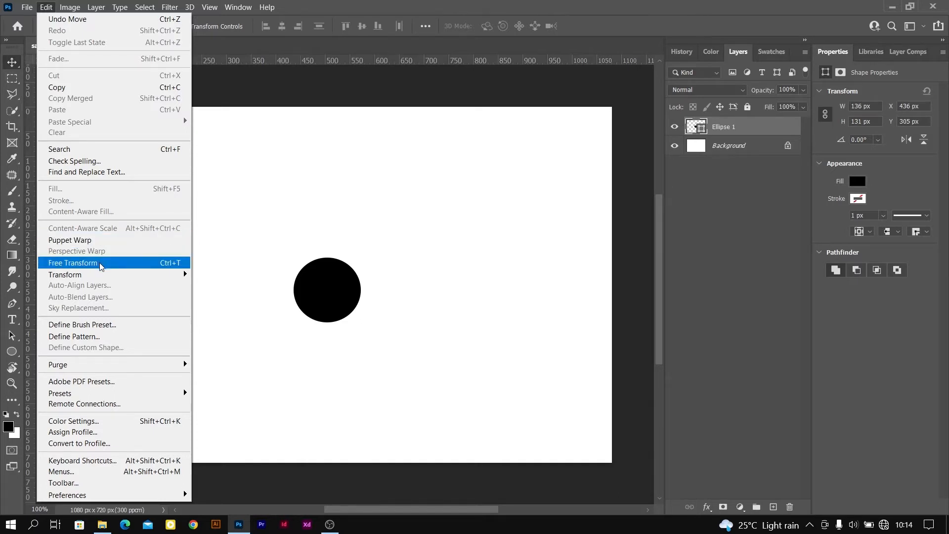
pyautogui.click(140, 263)
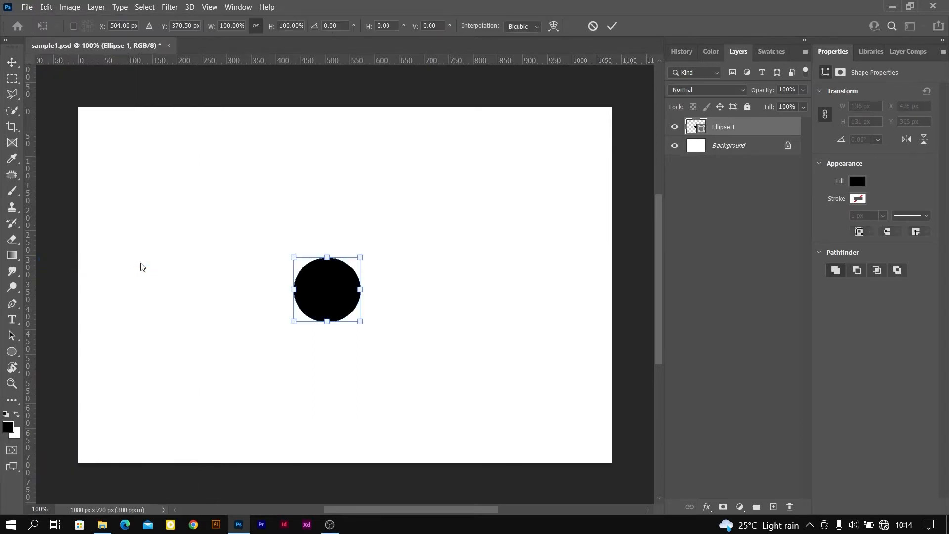
pyautogui.moveTo(293, 257); pyautogui.dragTo(267, 187)
pyautogui.moveTo(361, 269); pyautogui.dragTo(440, 260)
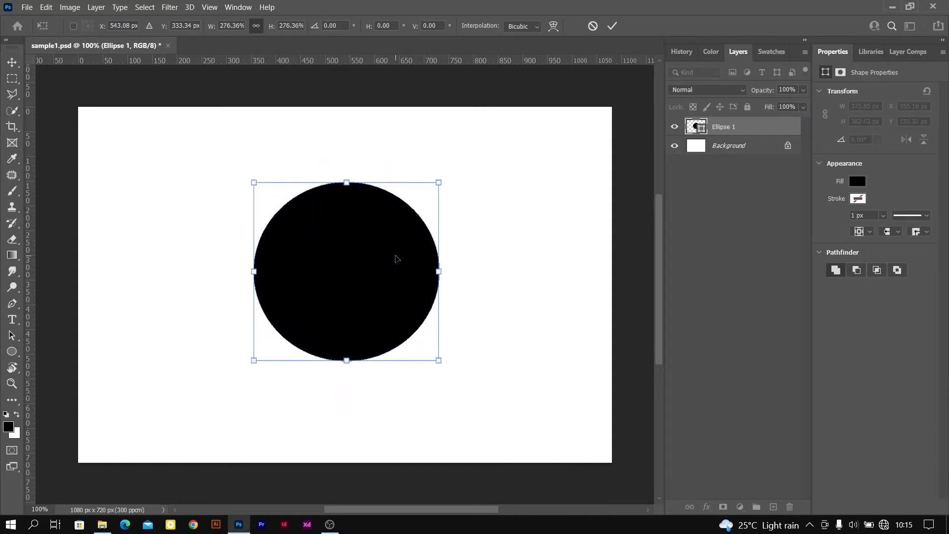
pyautogui.moveTo(438, 271)
pyautogui.mouseDown()
pyautogui.moveTo(424, 271)
pyautogui.moveTo(451, 271)
pyautogui.mouseUp()
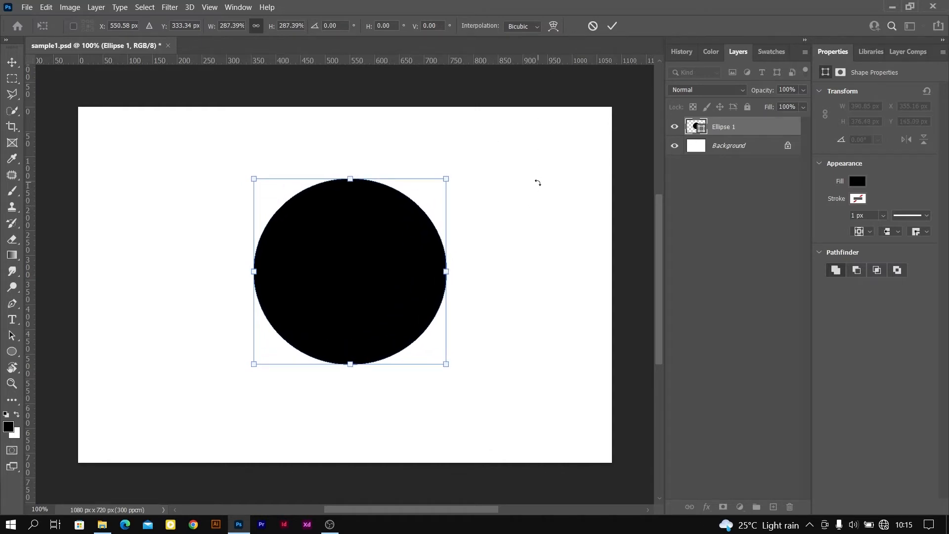
pyautogui.click(593, 28)
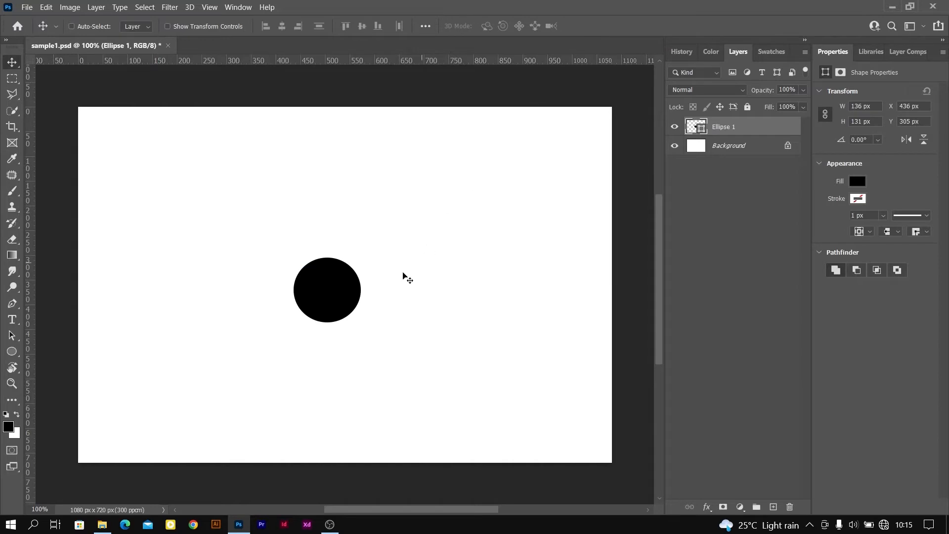
# Move the circle to about X 472 px, Y 284 px, and scale it to about 99% with Free Transform
pyautogui.moveTo(346, 293); pyautogui.dragTo(357, 283)
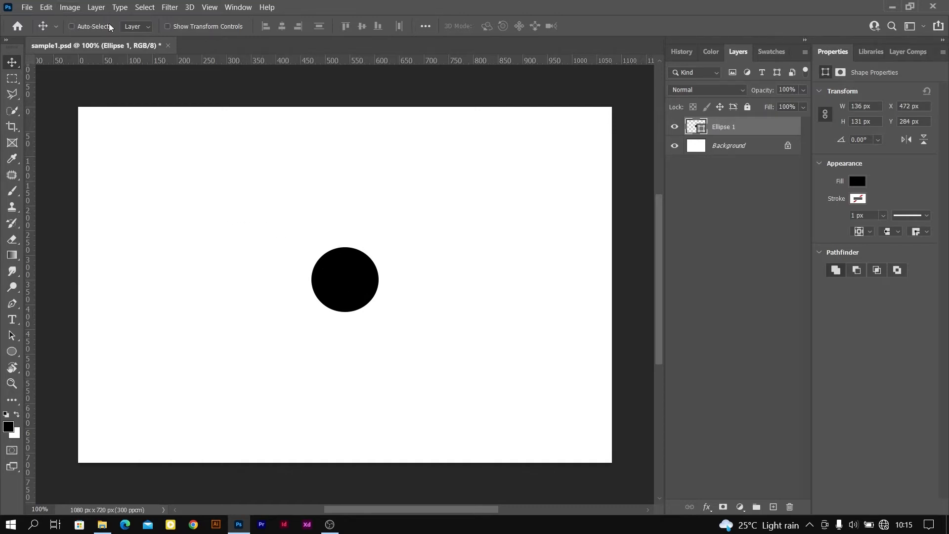
pyautogui.click(47, 8)
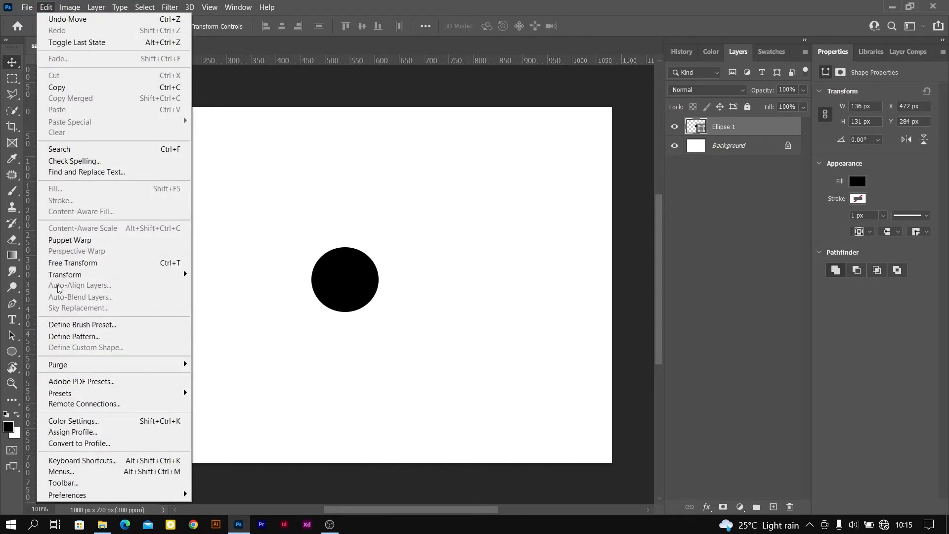
pyautogui.moveTo(130, 275)
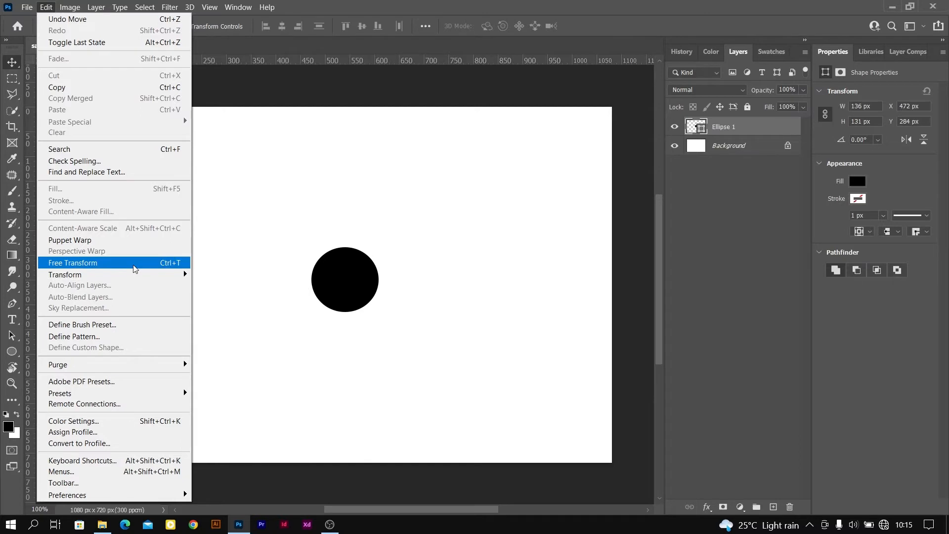
pyautogui.click(134, 267)
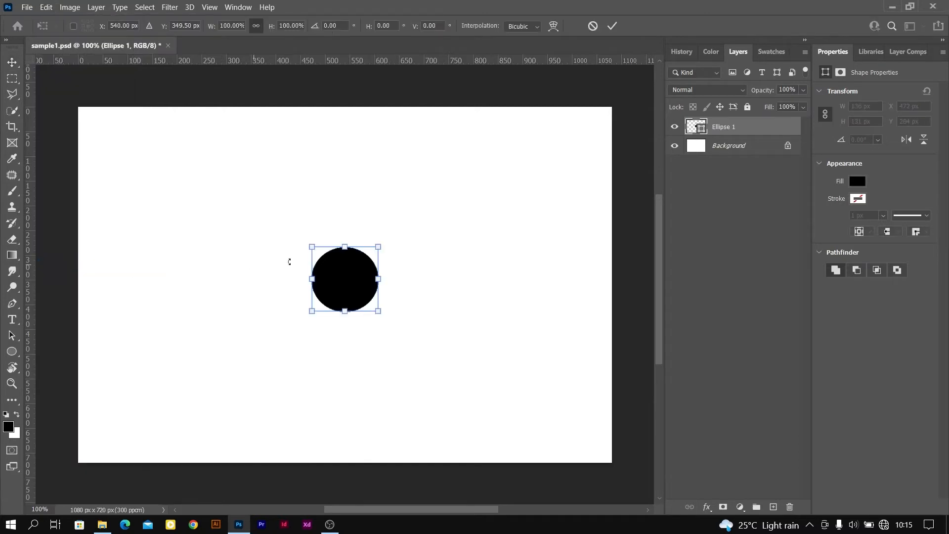
pyautogui.moveTo(310, 247)
pyautogui.mouseDown()
pyautogui.moveTo(183, 148)
pyautogui.moveTo(310, 260)
pyautogui.moveTo(289, 258)
pyautogui.moveTo(306, 271)
pyautogui.moveTo(275, 214)
pyautogui.moveTo(306, 250)
pyautogui.mouseUp()
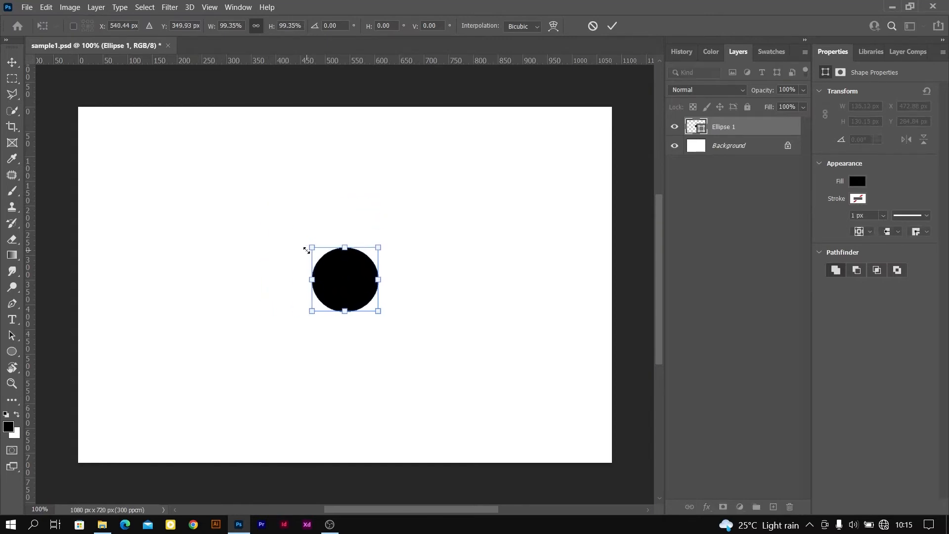
pyautogui.click(612, 26)
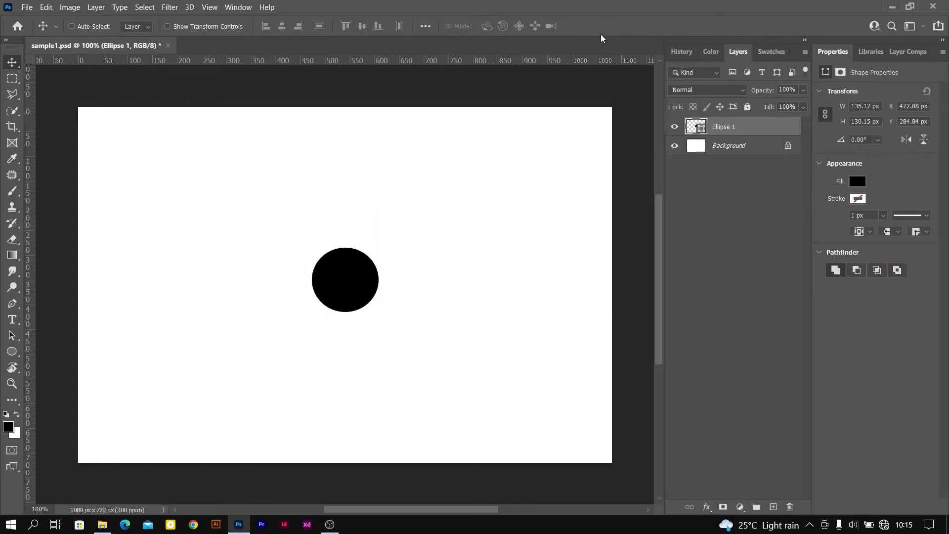
# Toggle Show Transform Controls for the Move tool repeatedly, leaving the option on
pyautogui.click(168, 26)
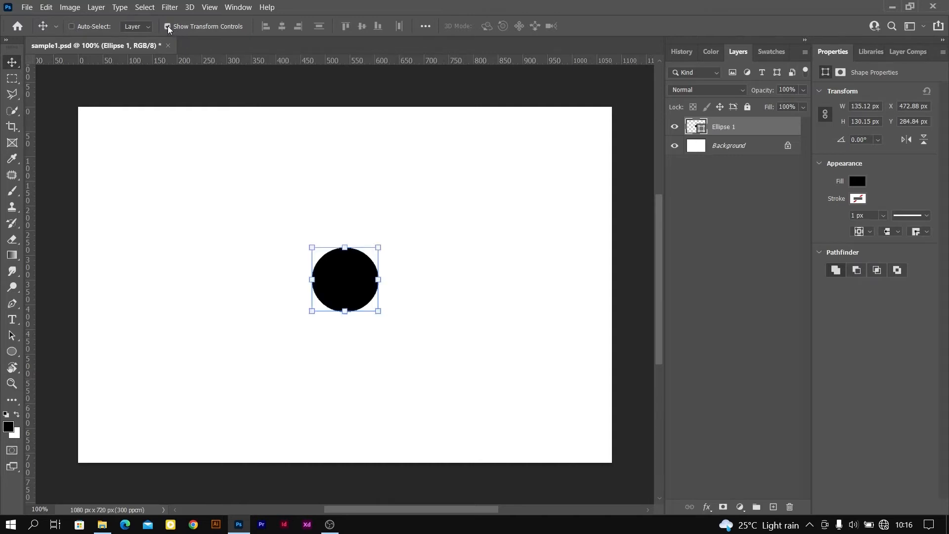
pyautogui.click(168, 27)
pyautogui.click(168, 28)
pyautogui.click(168, 27)
pyautogui.click(168, 27)
pyautogui.click(167, 27)
pyautogui.click(168, 26)
pyautogui.click(168, 27)
pyautogui.click(168, 27)
pyautogui.click(168, 27)
pyautogui.click(168, 27)
# Open the General preferences and shift the dialog slightly
pyautogui.click(46, 7)
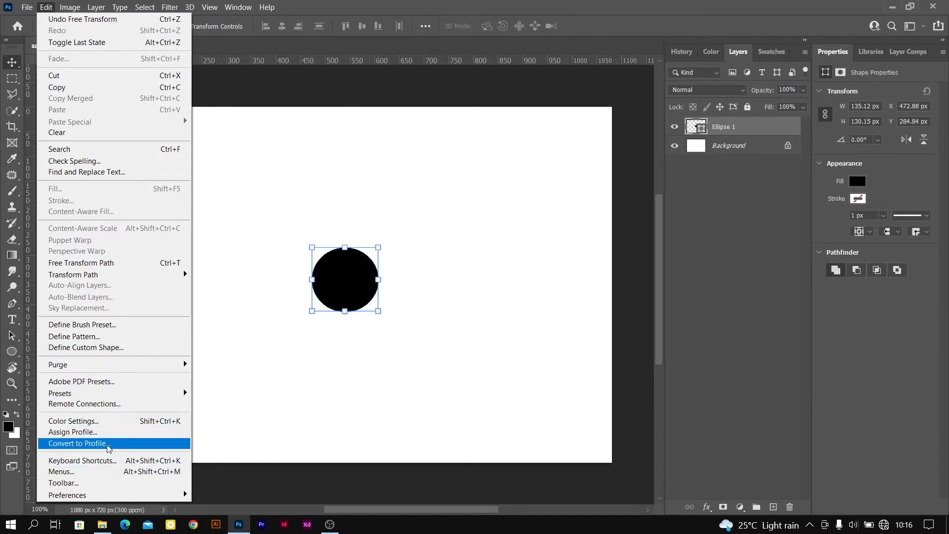
pyautogui.moveTo(100, 497)
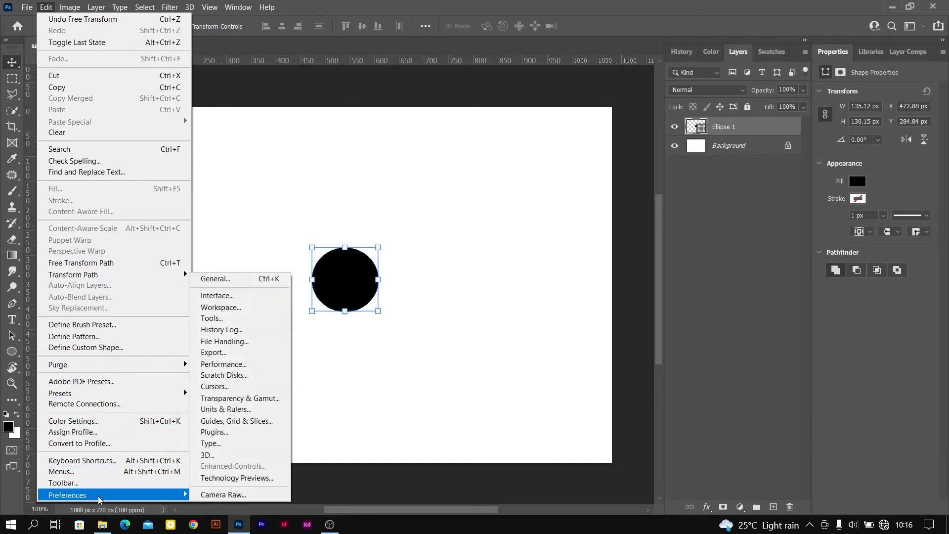
pyautogui.click(226, 279)
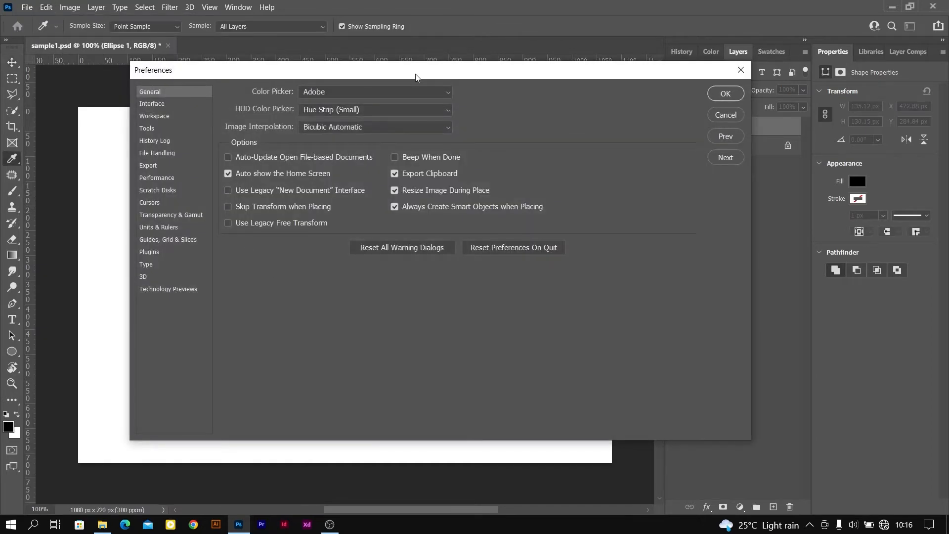
pyautogui.moveTo(415, 77); pyautogui.dragTo(412, 79)
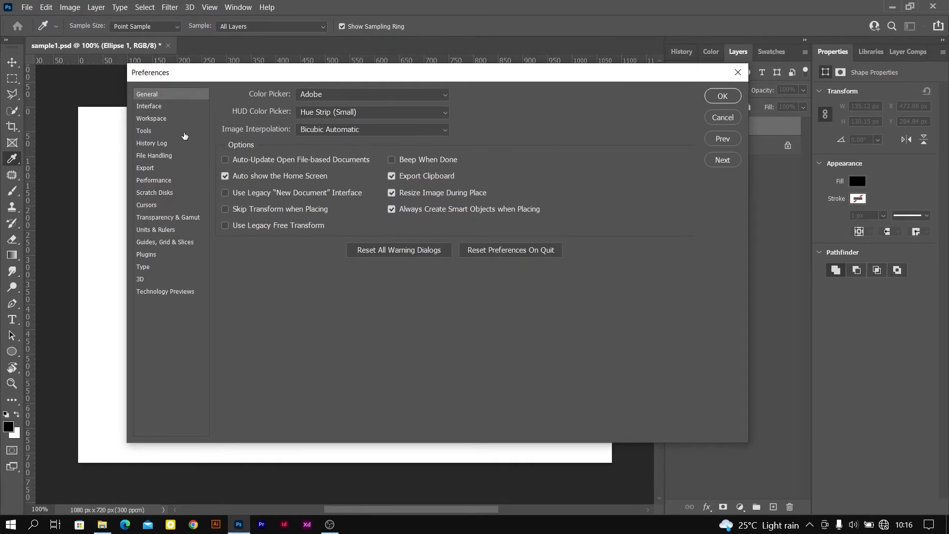
# Try the four color themes in the Interface preferences, ending on the second-darkest gray
pyautogui.click(164, 110)
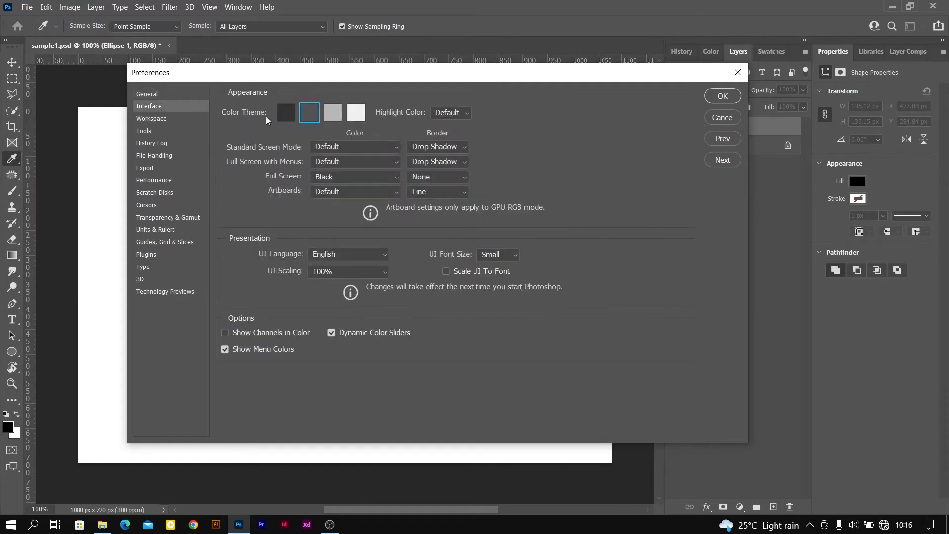
pyautogui.click(285, 114)
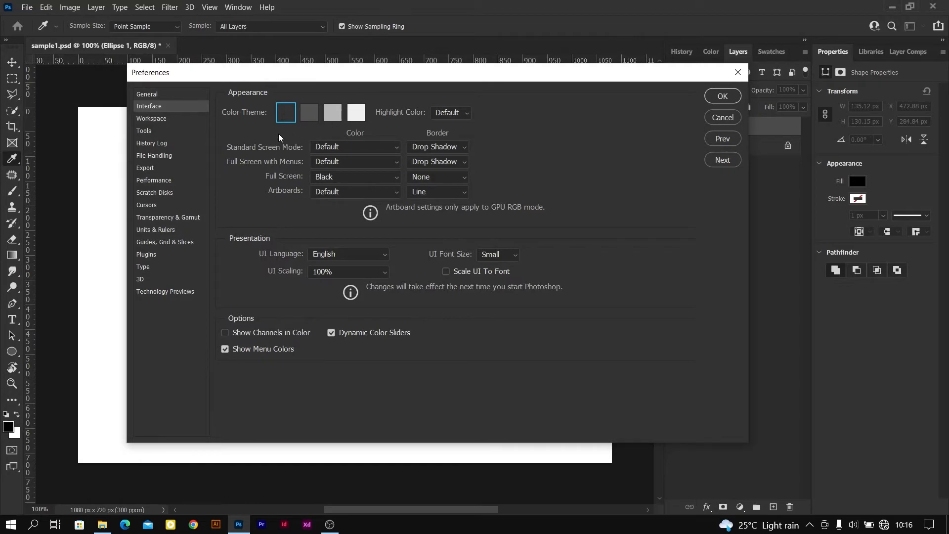
pyautogui.click(312, 114)
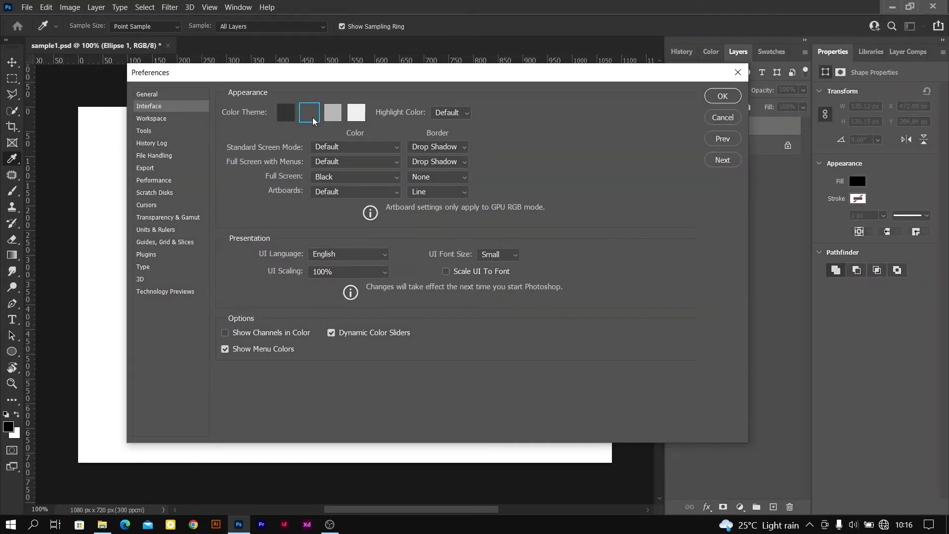
pyautogui.click(335, 113)
pyautogui.click(355, 114)
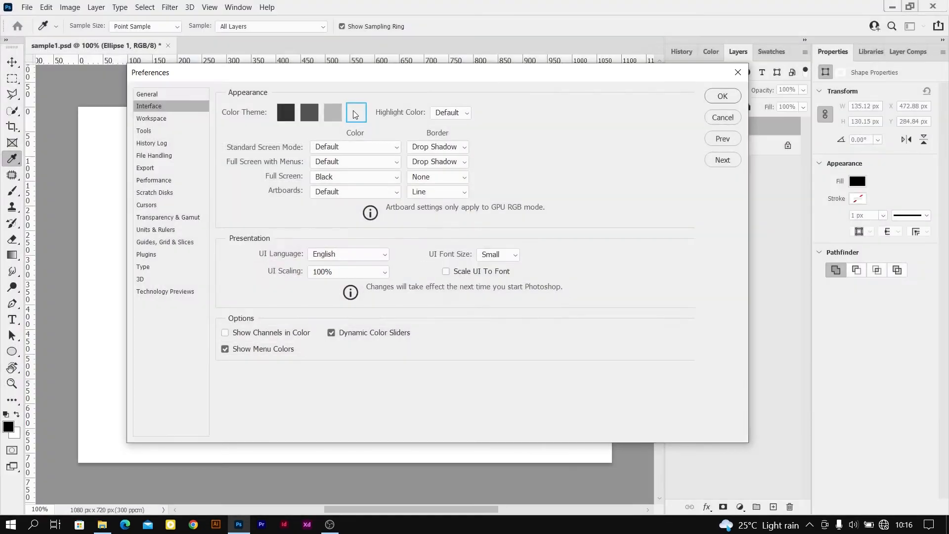
pyautogui.click(287, 117)
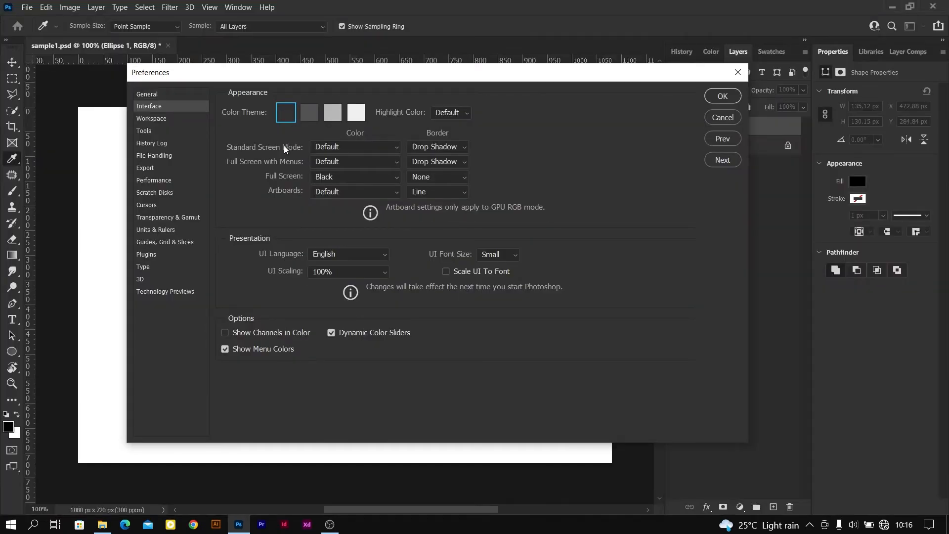
pyautogui.click(310, 113)
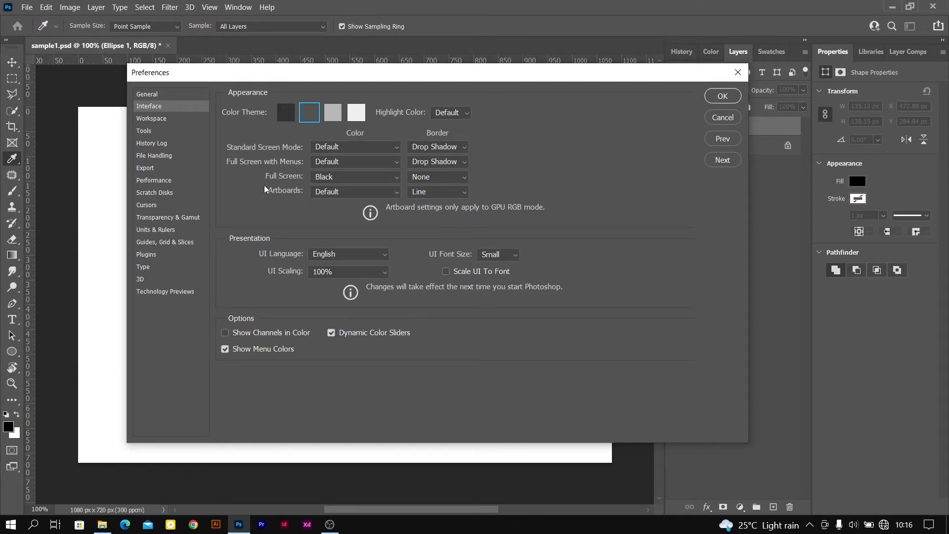
# Look through the other preference categories, including Workspace, Tools, File Handling, Scratch Disks, Transparency & Gamut, Type, Cursors and History Log
pyautogui.click(163, 120)
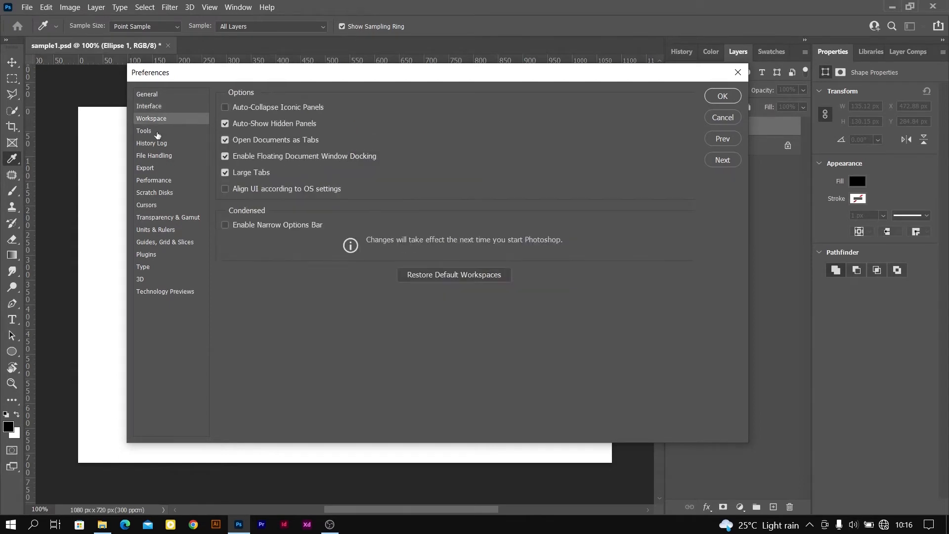
pyautogui.click(157, 132)
pyautogui.click(156, 155)
pyautogui.click(156, 193)
pyautogui.click(161, 217)
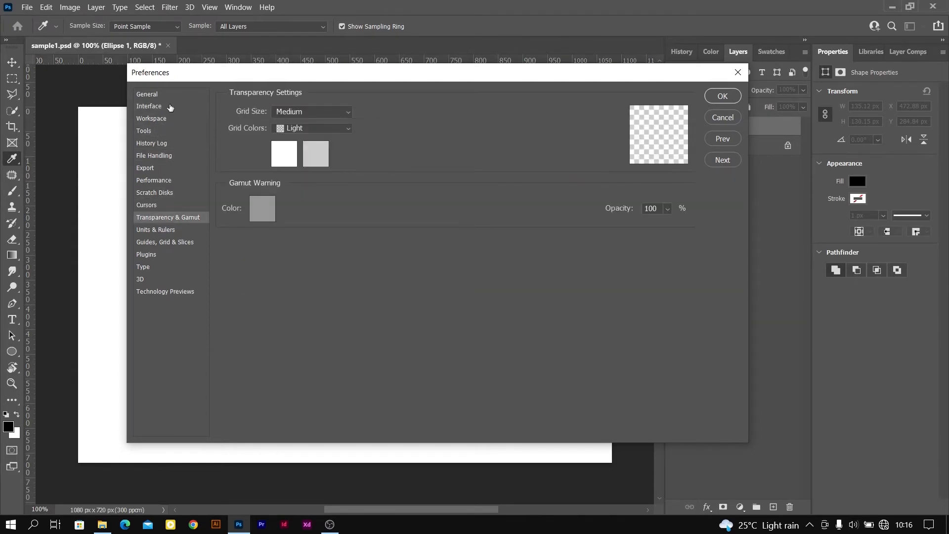
pyautogui.click(159, 96)
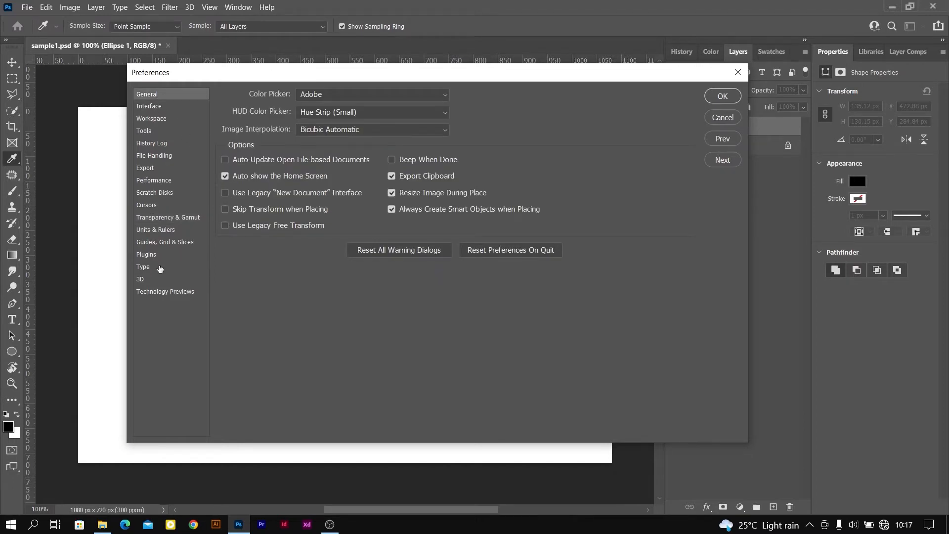
pyautogui.click(157, 267)
pyautogui.click(168, 210)
pyautogui.click(173, 143)
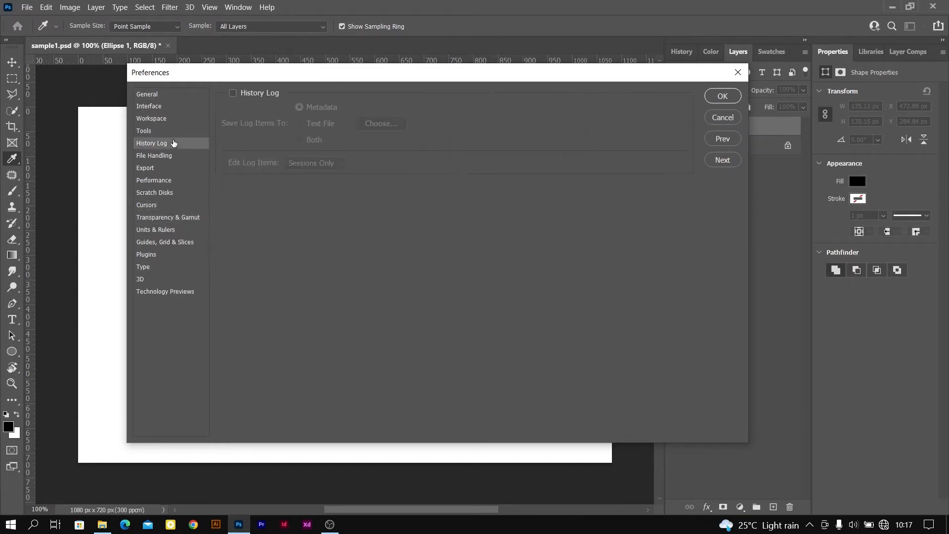
# Return to the General preferences and accept the settings to close the Preferences dialog
pyautogui.click(173, 95)
pyautogui.click(722, 96)
pyautogui.click(70, 8)
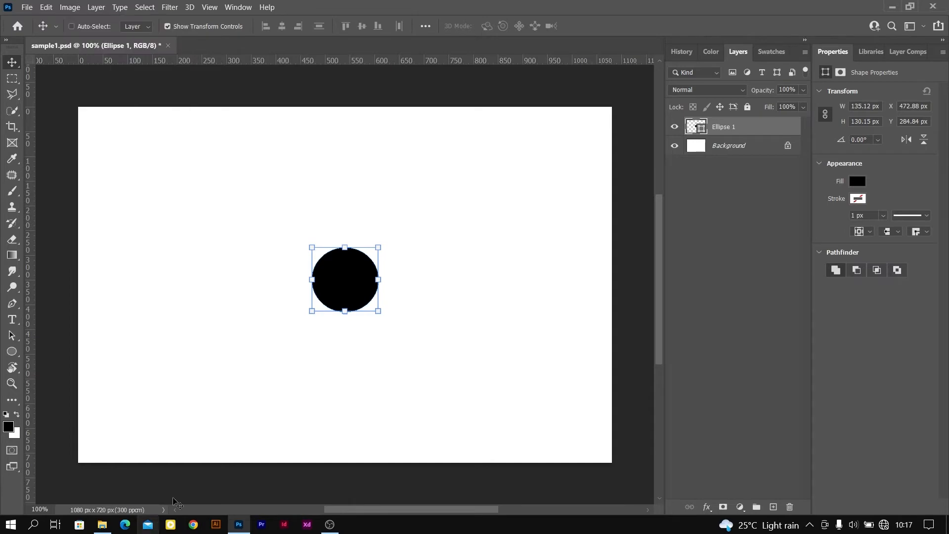
# Switch to File Explorer and browse the Pictures folder for a portrait photo to add to the document
pyautogui.click(102, 523)
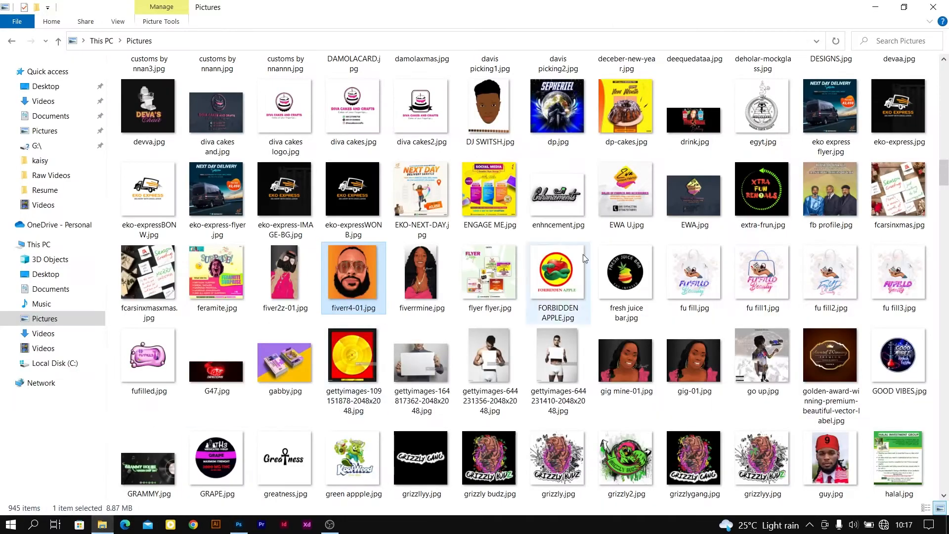
pyautogui.scroll(-15, 581, 265)
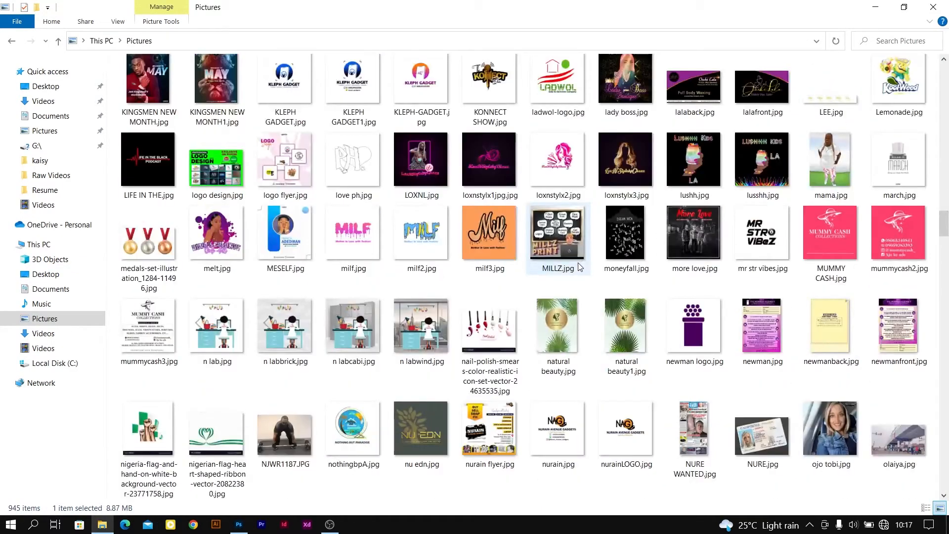
pyautogui.scroll(-4, 588, 269)
# Apply a Brightness/Contrast adjustment to the portrait layer with brightness 2 and contrast -5
pyautogui.click(71, 9)
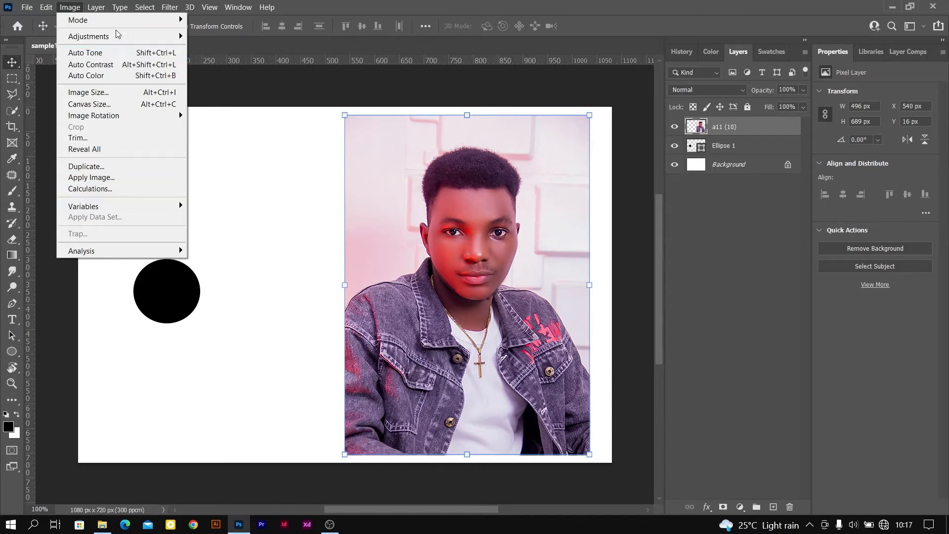
pyautogui.moveTo(138, 22)
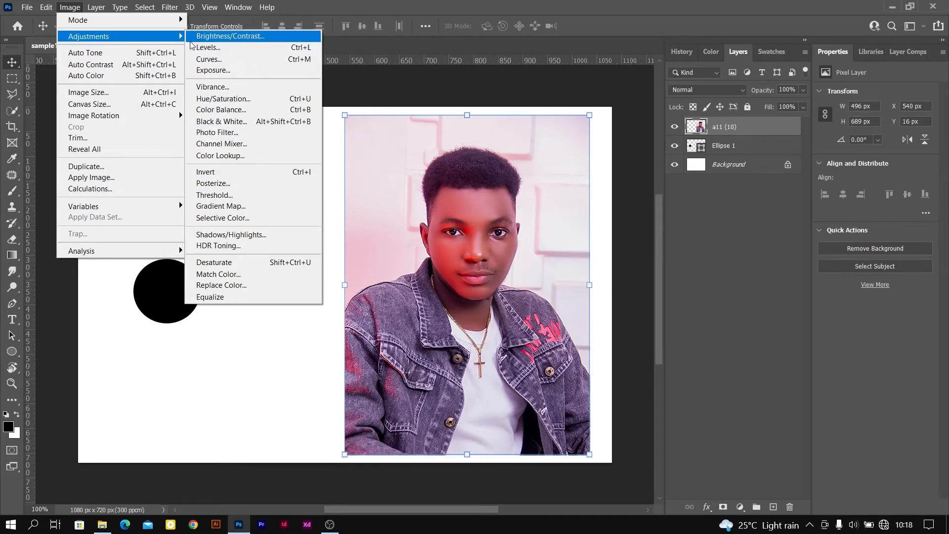
pyautogui.click(225, 37)
pyautogui.moveTo(510, 120); pyautogui.dragTo(671, 220)
pyautogui.moveTo(685, 259); pyautogui.dragTo(681, 292)
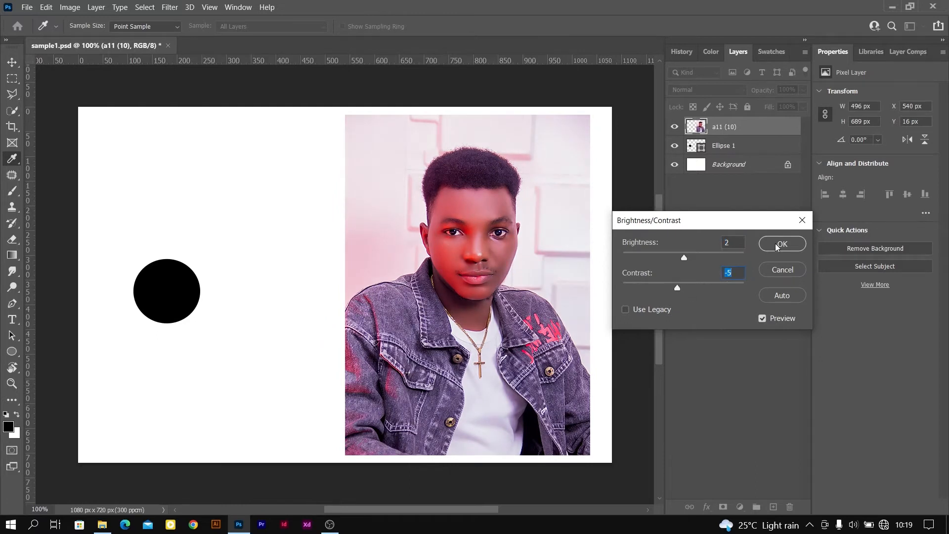
pyautogui.click(781, 244)
# Apply a Levels adjustment to the portrait layer, trying the shadow and highlight input sliders with the black input at 0
pyautogui.click(70, 7)
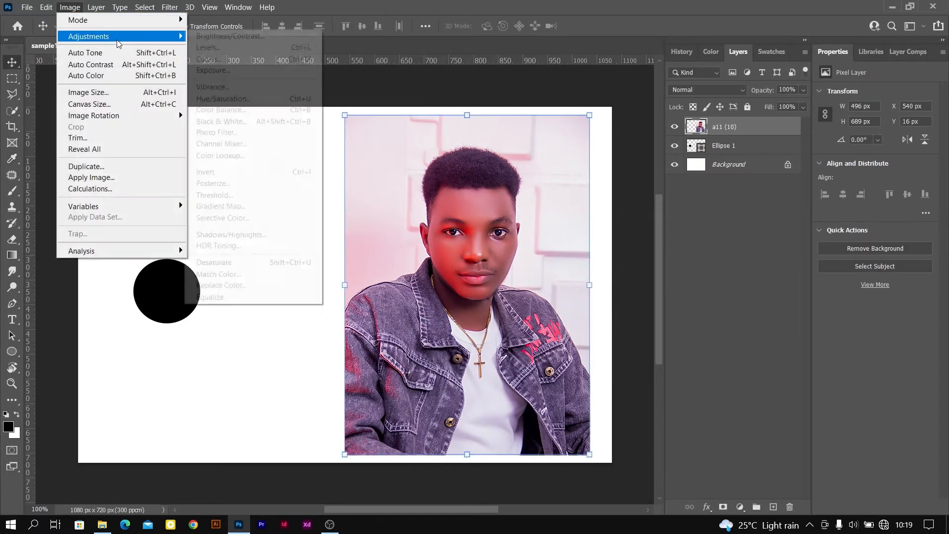
pyautogui.click(235, 49)
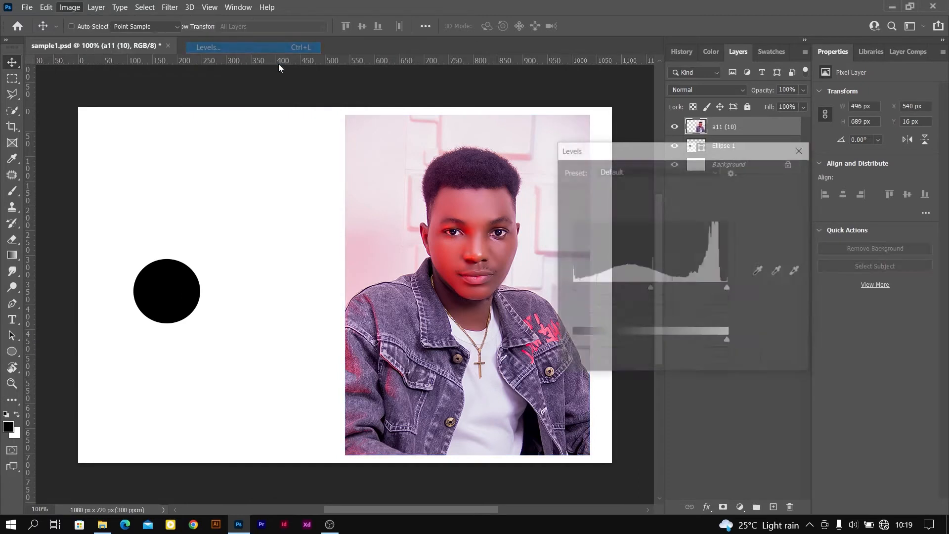
pyautogui.moveTo(575, 287)
pyautogui.mouseDown()
pyautogui.moveTo(608, 289)
pyautogui.moveTo(571, 288)
pyautogui.mouseUp()
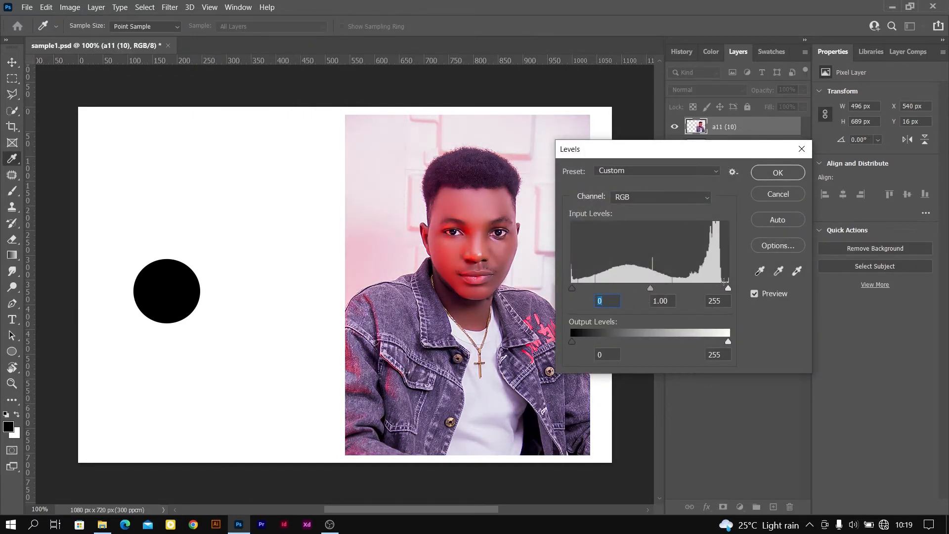
pyautogui.moveTo(721, 290)
pyautogui.mouseDown()
pyautogui.moveTo(692, 289)
pyautogui.moveTo(729, 287)
pyautogui.moveTo(676, 287)
pyautogui.moveTo(729, 287)
pyautogui.mouseUp()
pyautogui.click(774, 175)
# Convert the portrait layer to black and white with the Default preset and apply Auto Contrast to it
pyautogui.click(70, 7)
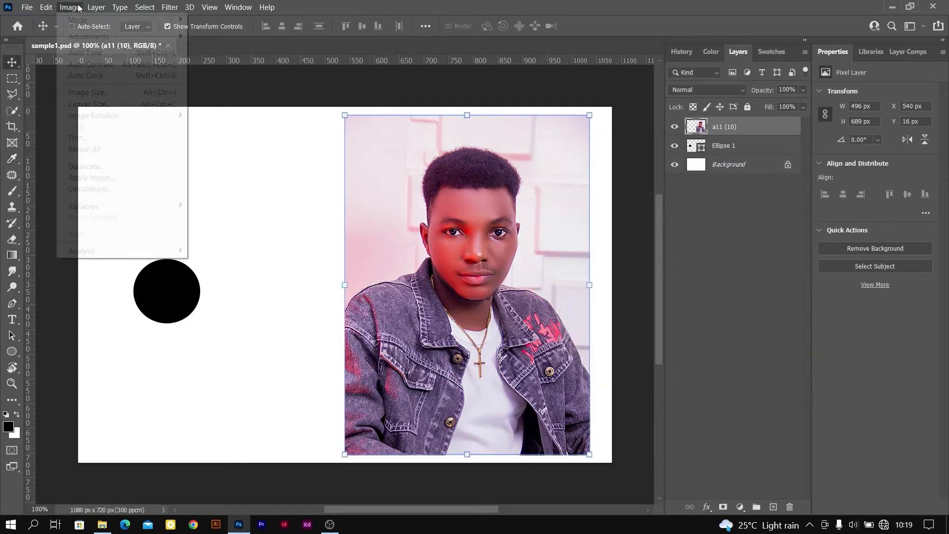
pyautogui.moveTo(117, 36)
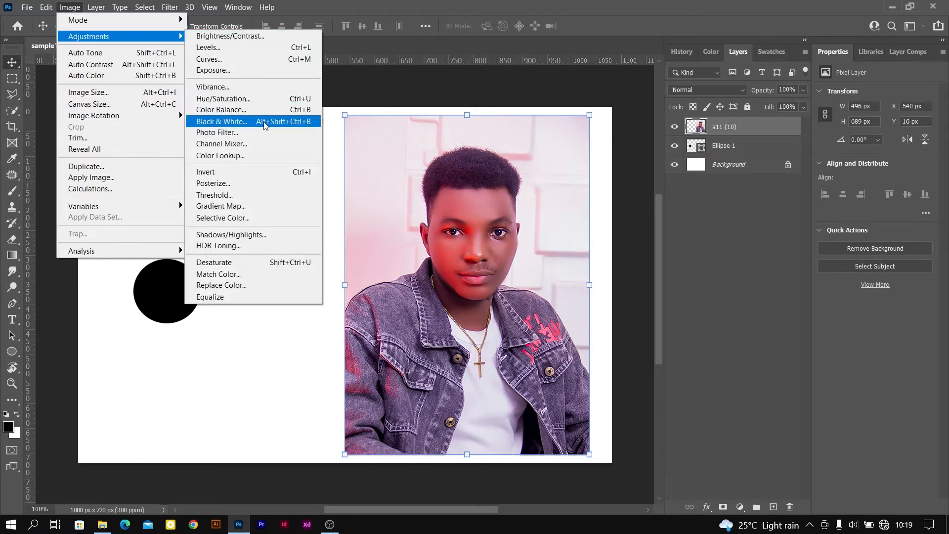
pyautogui.click(221, 121)
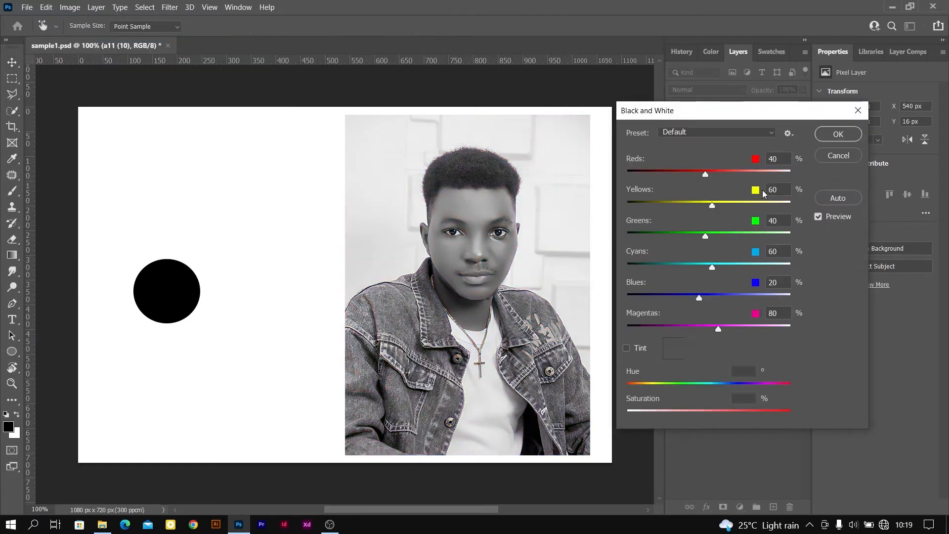
pyautogui.click(837, 137)
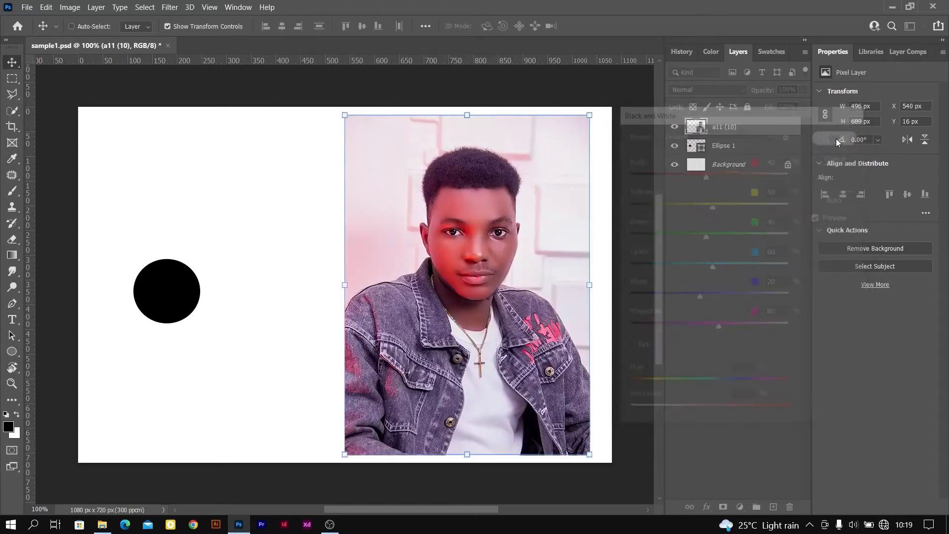
pyautogui.click(70, 7)
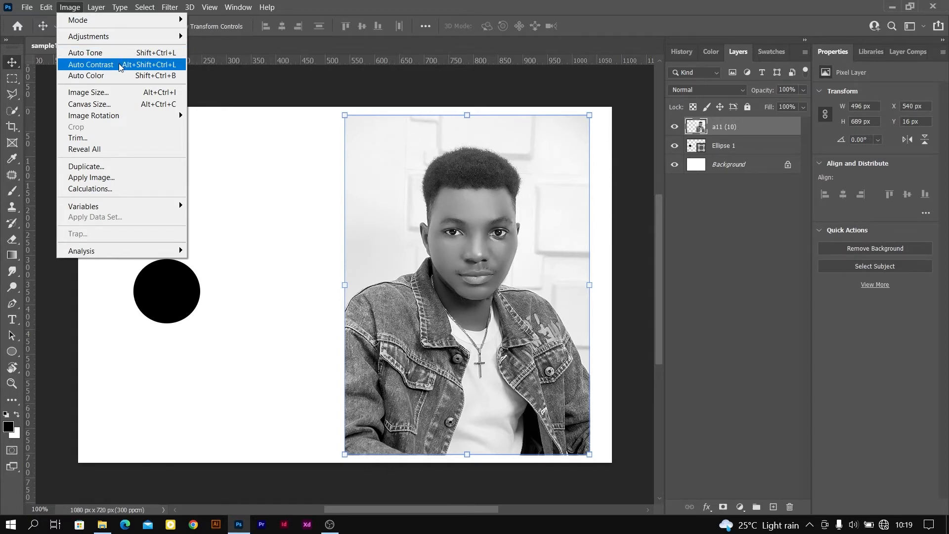
pyautogui.click(120, 66)
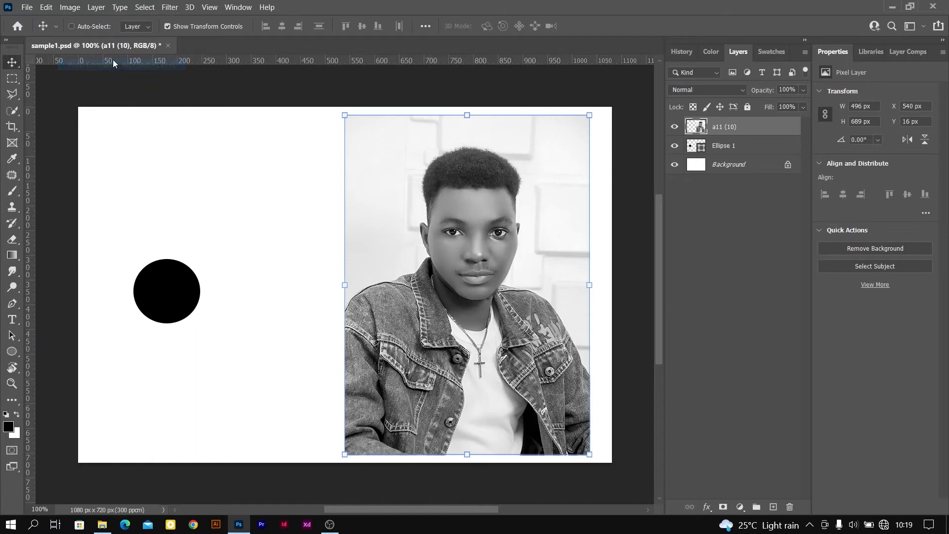
# Set the canvas height to 1080 pixels with the centered anchor, extending the canvas above and below the artwork
pyautogui.click(73, 10)
pyautogui.click(69, 7)
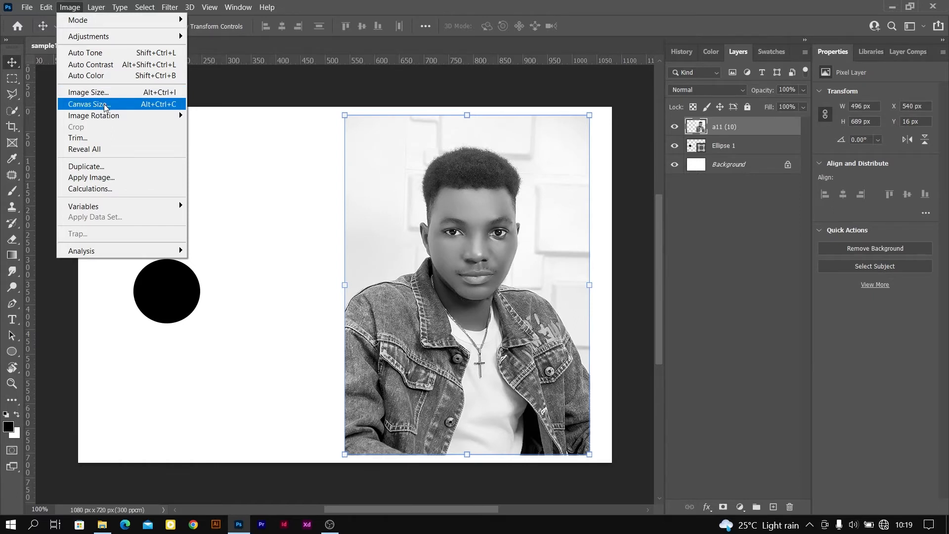
pyautogui.click(105, 105)
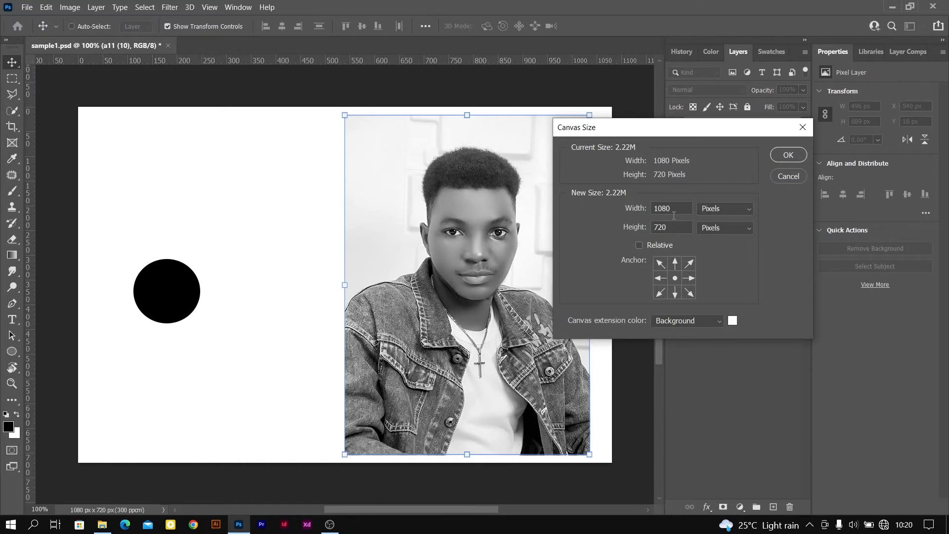
pyautogui.doubleClick(671, 229)
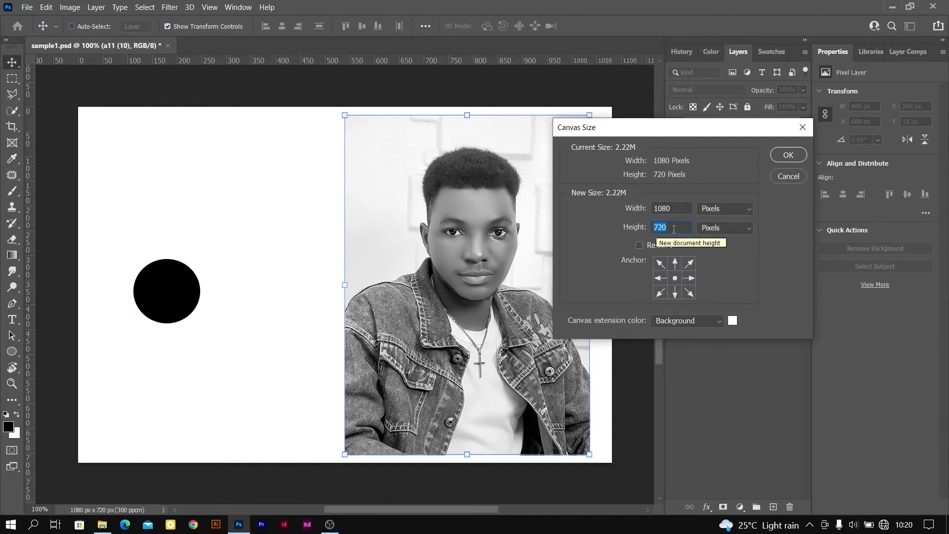
pyautogui.write('18')
pyautogui.write('80')
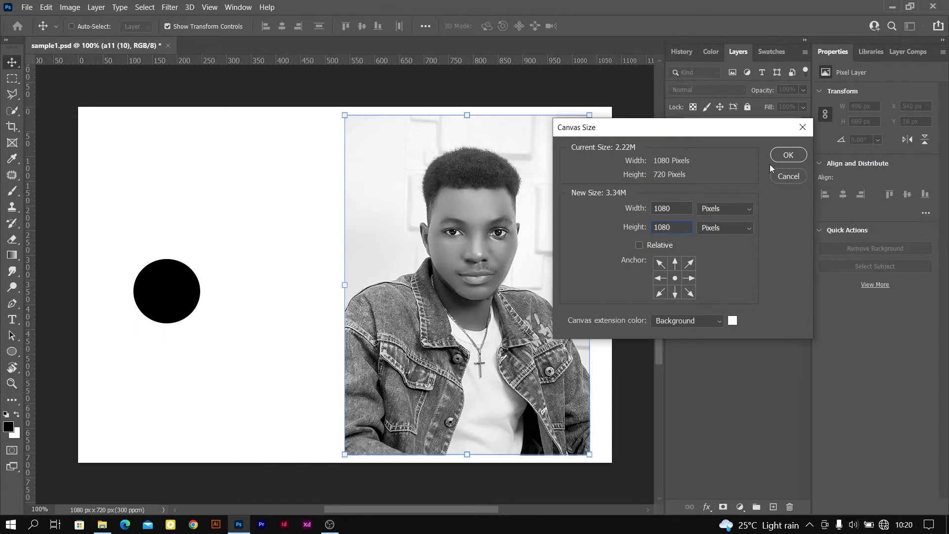
pyautogui.click(788, 156)
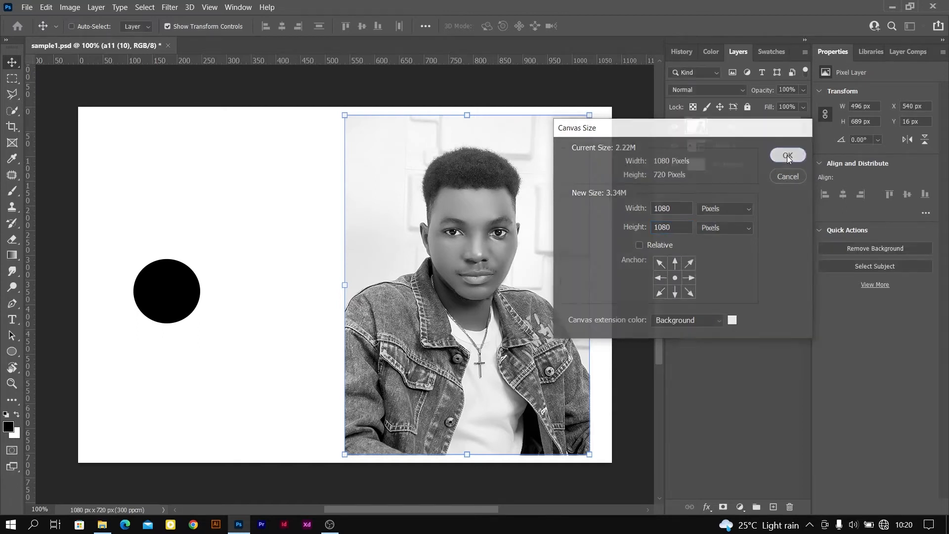
pyautogui.scroll(-4, 459, 223)
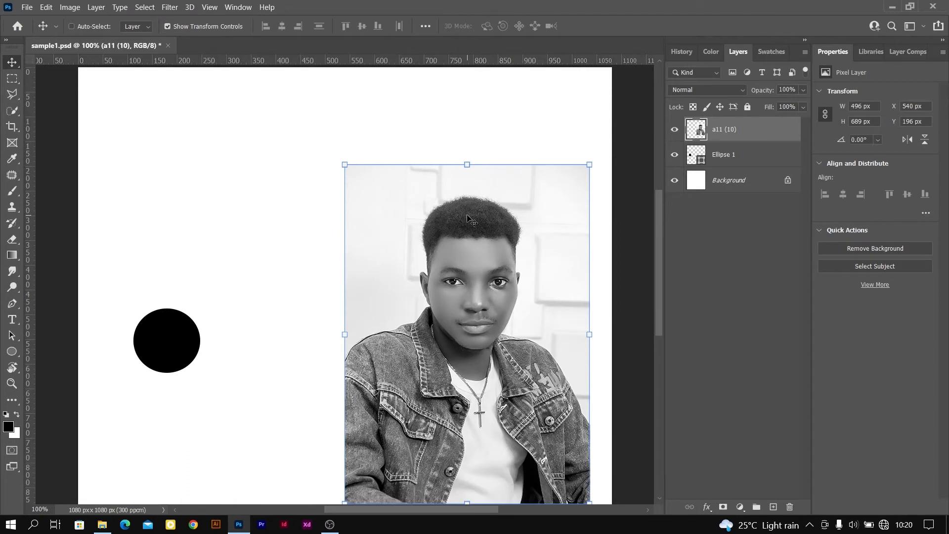
pyautogui.hotkey('ctrl', '-')
pyautogui.scroll(-1, 425, 209)
pyautogui.scroll(-1, 425, 211)
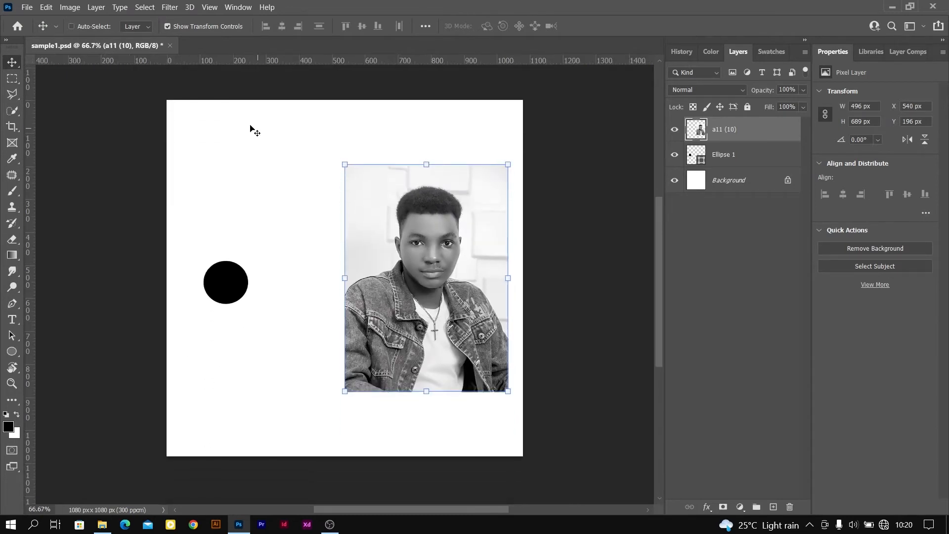
# Rotate the whole image by 180° and by another 90° clockwise
pyautogui.click(69, 8)
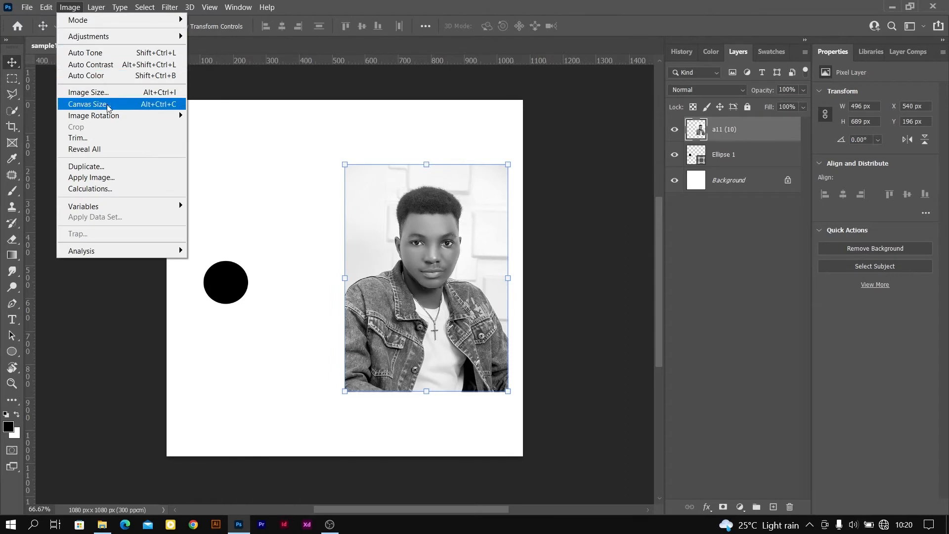
pyautogui.moveTo(119, 117)
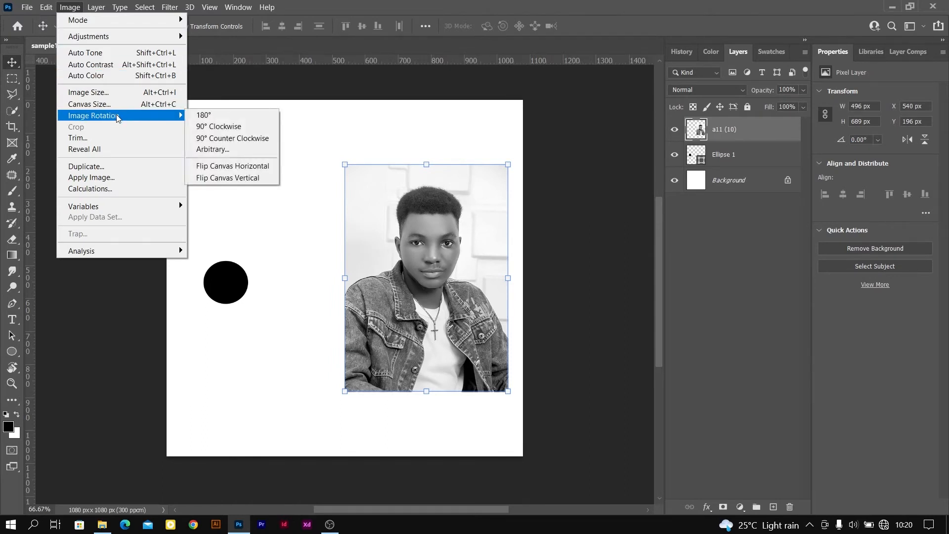
pyautogui.click(214, 119)
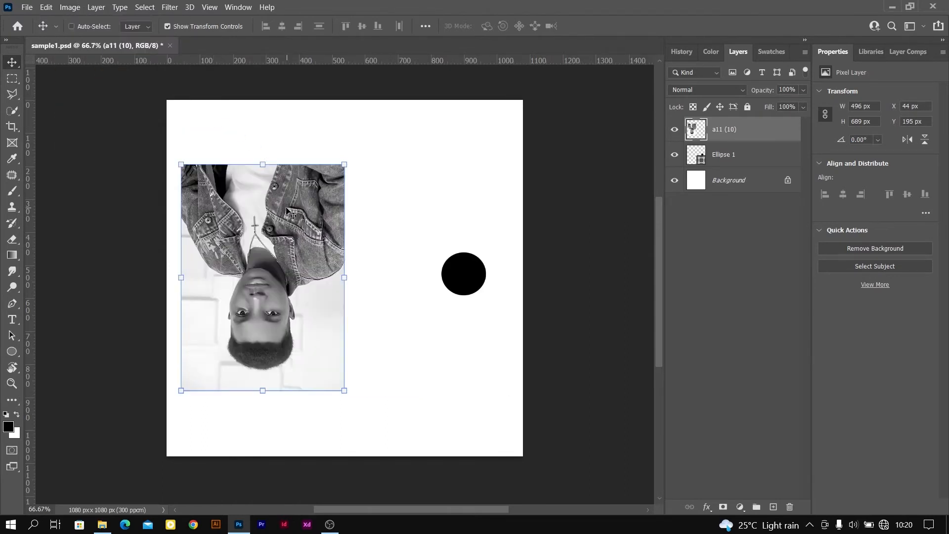
pyautogui.click(73, 9)
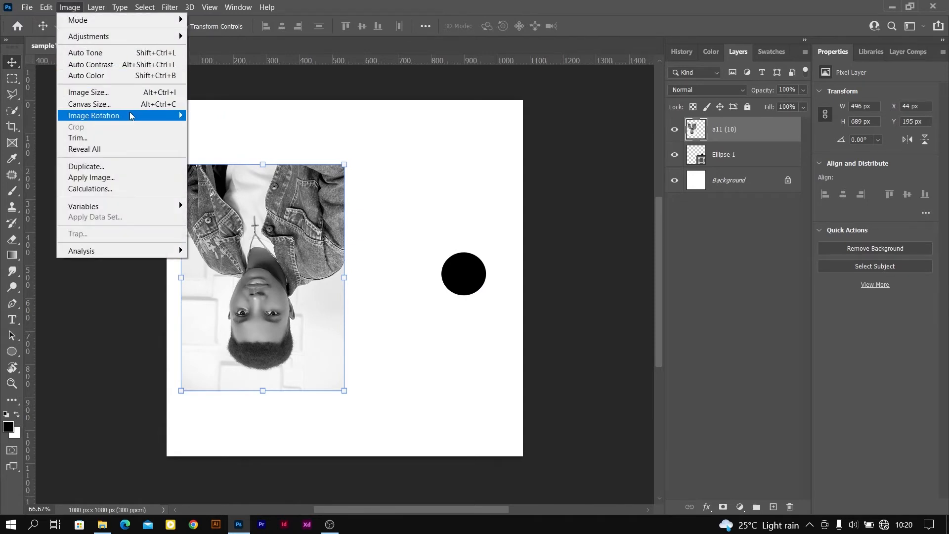
pyautogui.moveTo(133, 116)
pyautogui.click(209, 132)
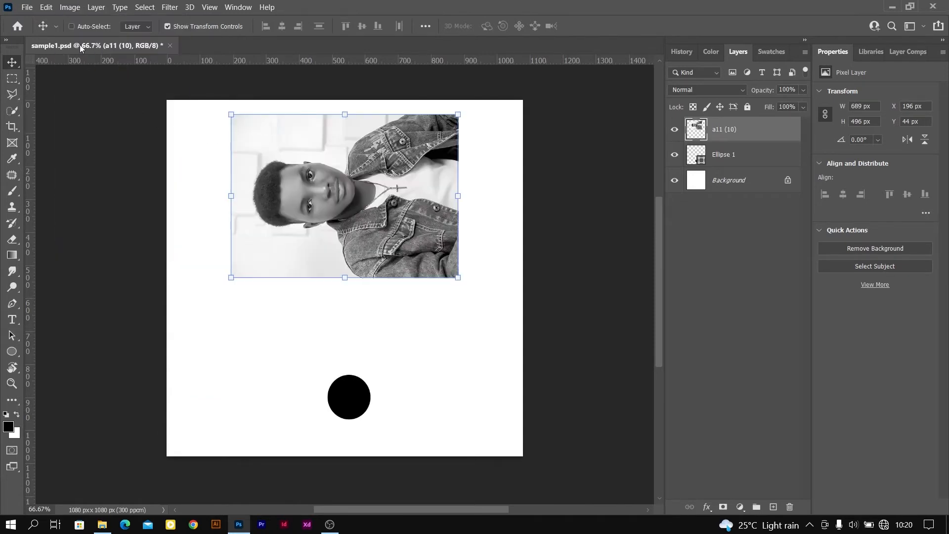
# Rotate the whole image 90° counterclockwise and by another 180° so the portrait stands upright
pyautogui.click(65, 8)
pyautogui.moveTo(153, 116)
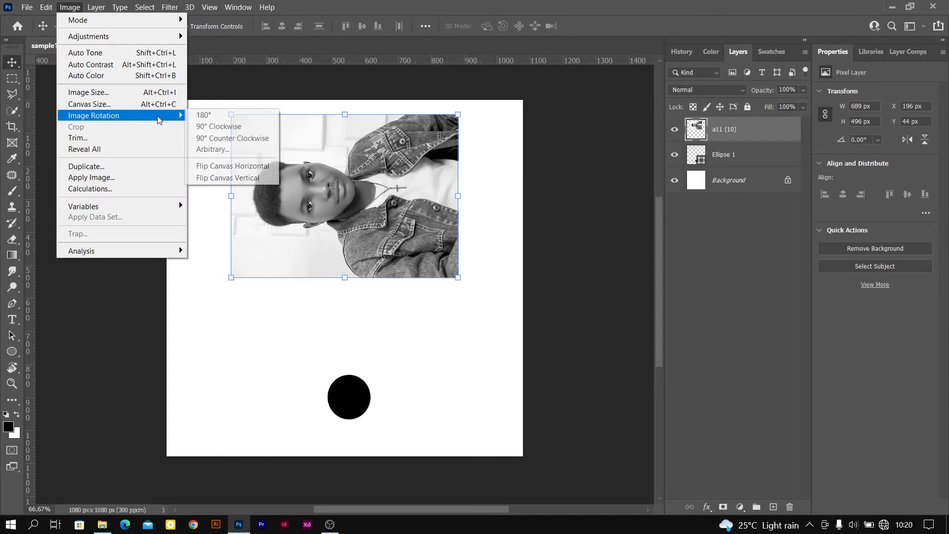
pyautogui.click(216, 141)
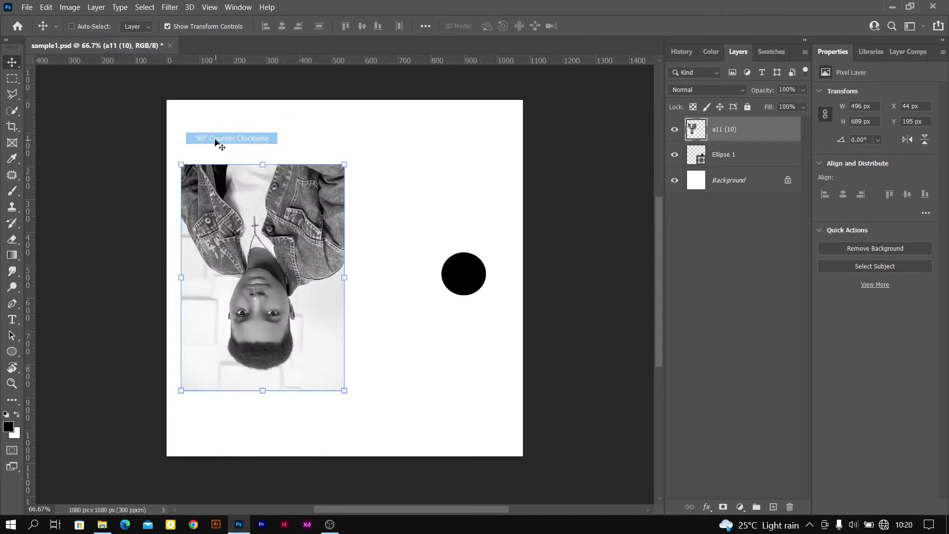
pyautogui.click(70, 7)
pyautogui.moveTo(148, 119)
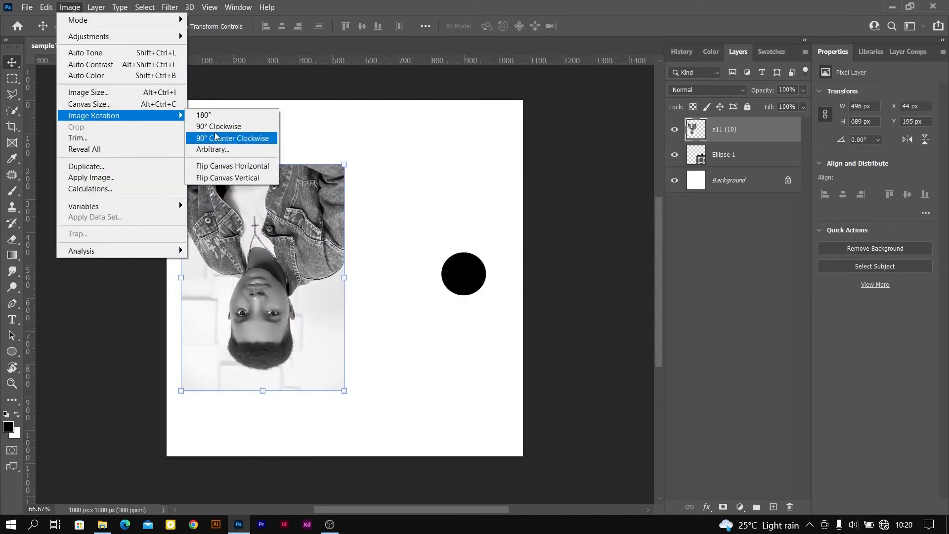
pyautogui.click(223, 115)
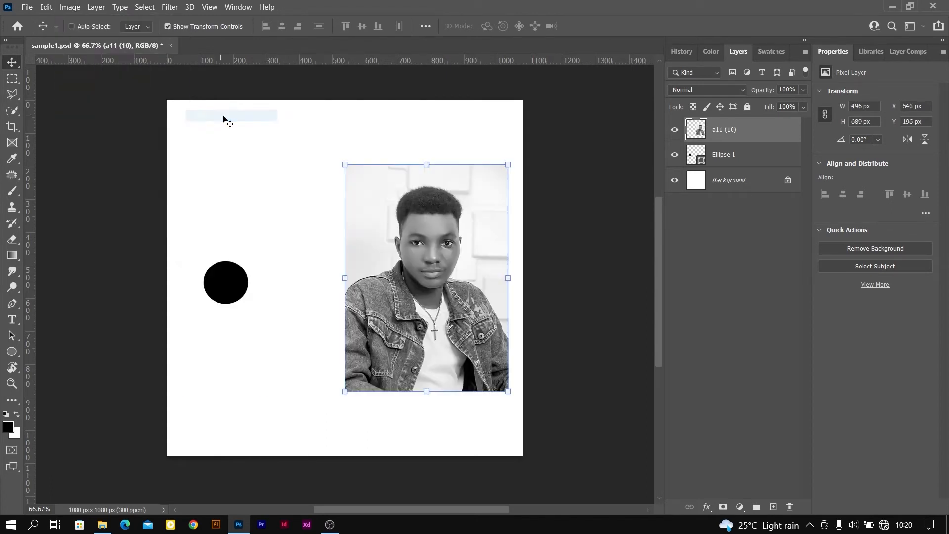
pyautogui.click(70, 7)
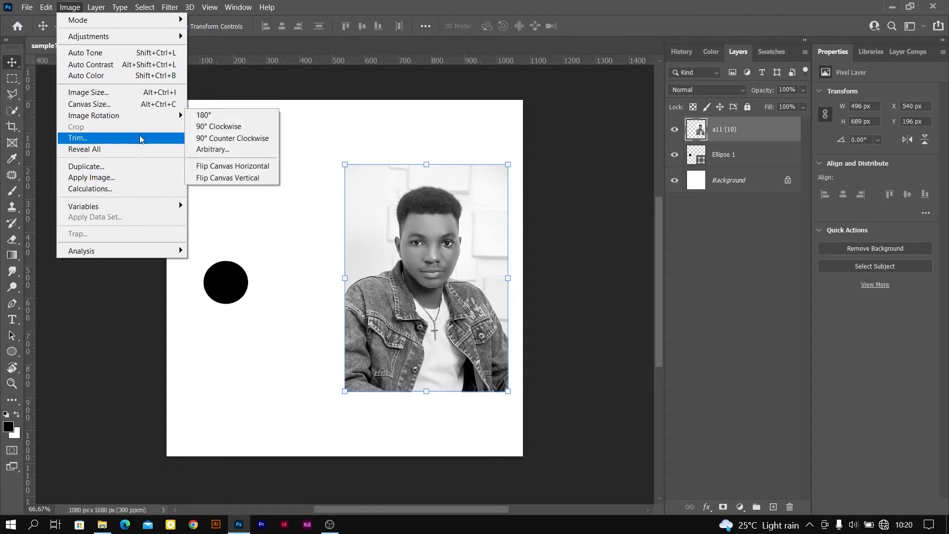
pyautogui.moveTo(91, 11)
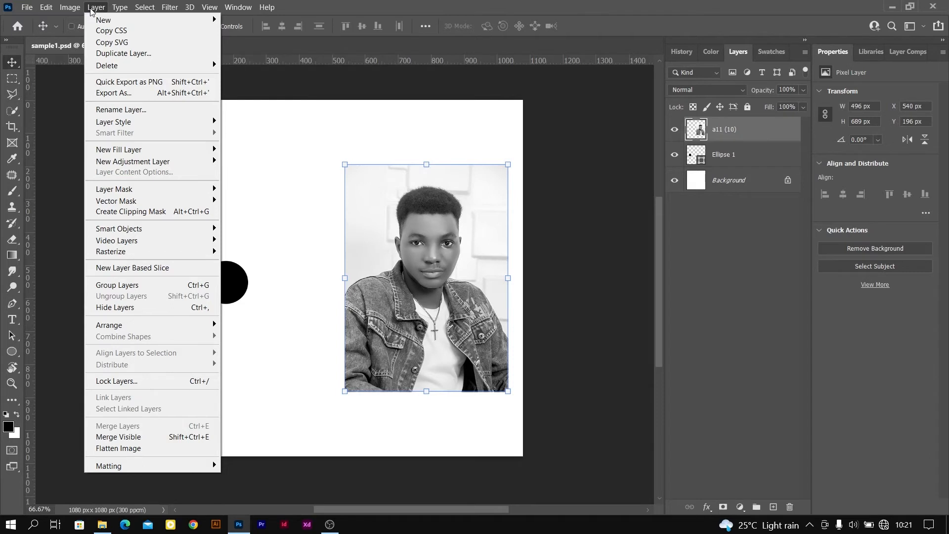
pyautogui.moveTo(120, 9)
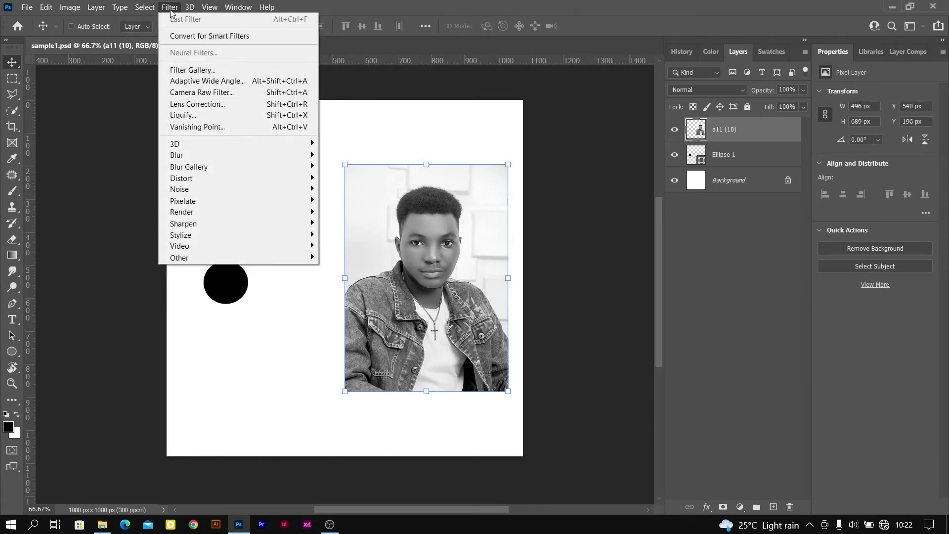
# Open the Filter Gallery for the portrait layer and preview Craquelure and the Distort filters Diffuse Glow, Glass and Ocean Ripple
pyautogui.click(211, 70)
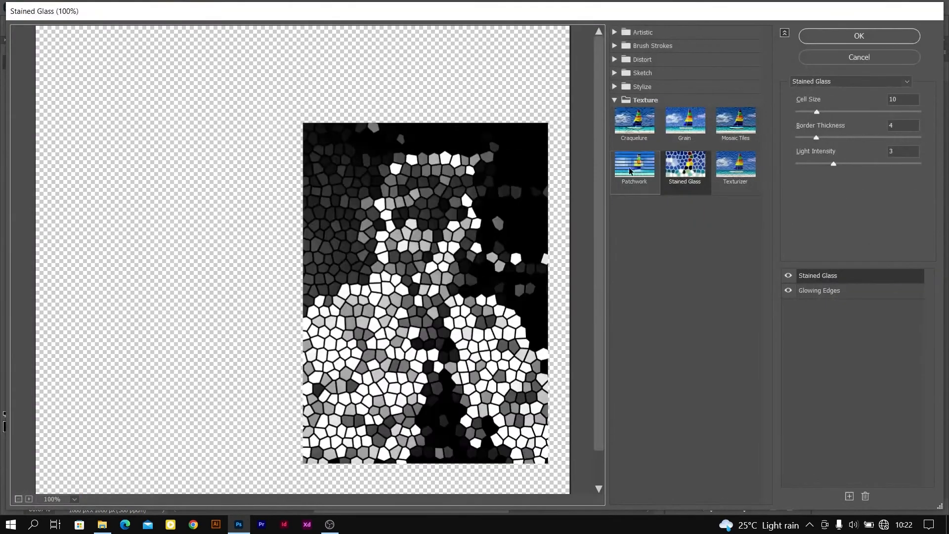
pyautogui.click(636, 129)
pyautogui.click(616, 101)
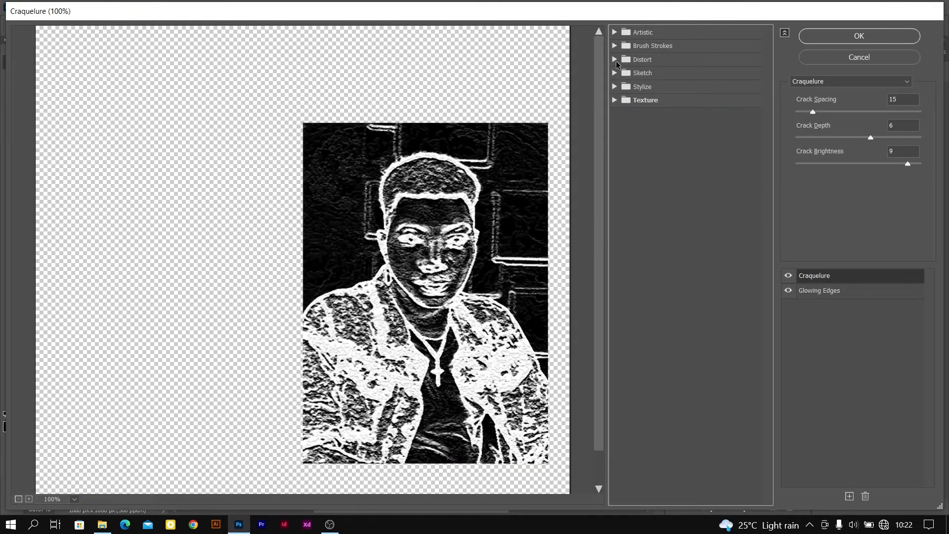
pyautogui.click(616, 61)
pyautogui.click(636, 82)
pyautogui.click(685, 83)
pyautogui.click(734, 83)
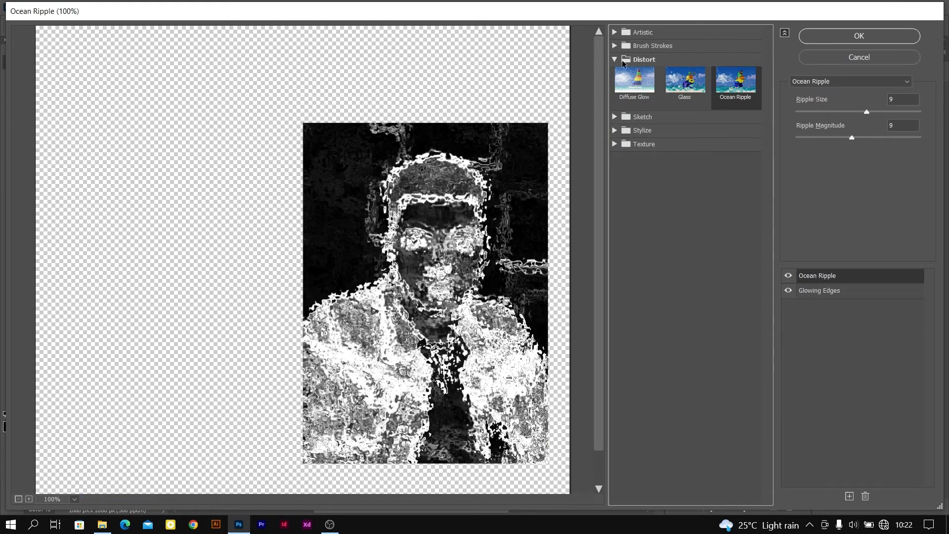
# Preview the Brush Strokes filters on the portrait, from Accented Edges through Crosshatch, Spatter, Dark Strokes and Sprayed Strokes to Sumi-e
pyautogui.click(627, 60)
pyautogui.click(624, 47)
pyautogui.click(635, 68)
pyautogui.click(741, 82)
pyautogui.click(735, 110)
pyautogui.click(634, 110)
pyautogui.click(635, 154)
pyautogui.click(685, 154)
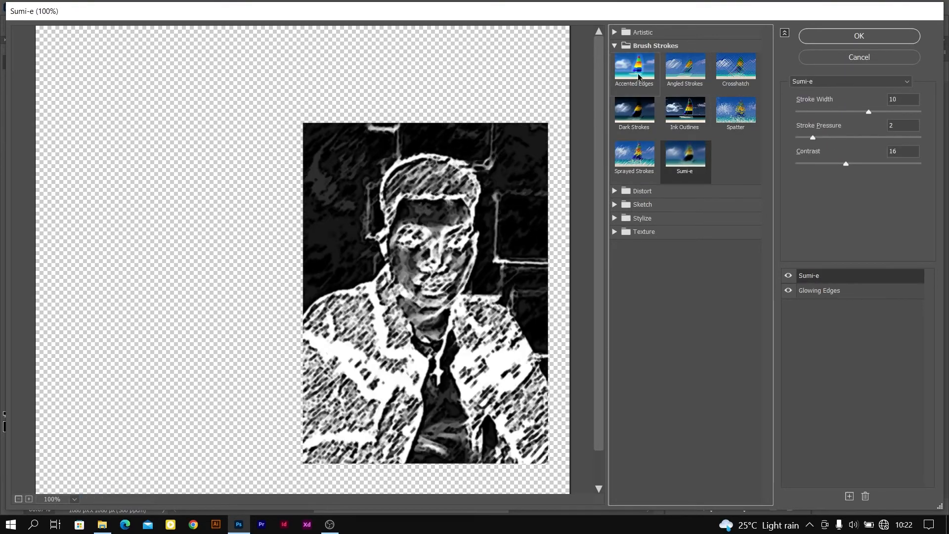
# Preview the Artistic filters Colored Pencil, Cutout, Dry Brush, Neon Glow, Fresco and Film Grain on the portrait
pyautogui.click(618, 47)
pyautogui.click(615, 33)
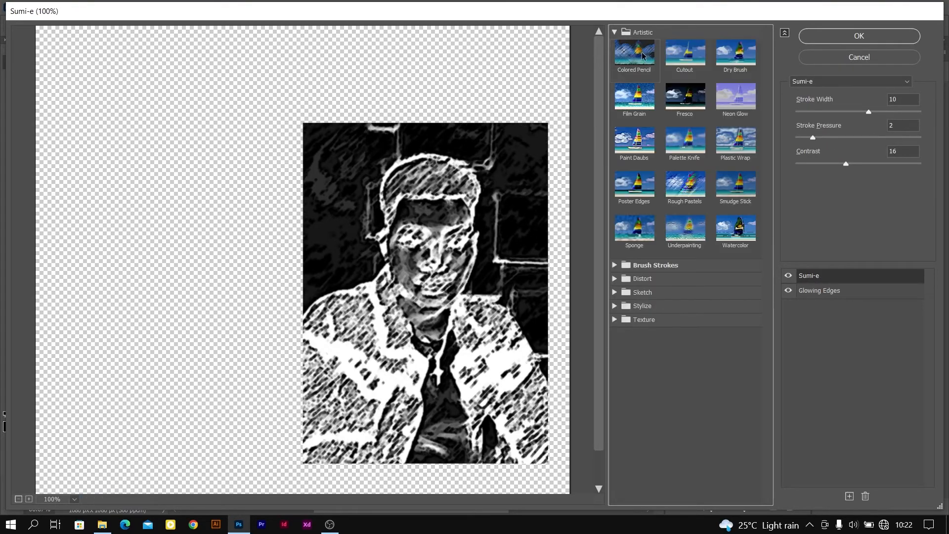
pyautogui.click(635, 51)
pyautogui.click(685, 52)
pyautogui.click(735, 52)
pyautogui.click(735, 96)
pyautogui.click(685, 96)
pyautogui.click(635, 96)
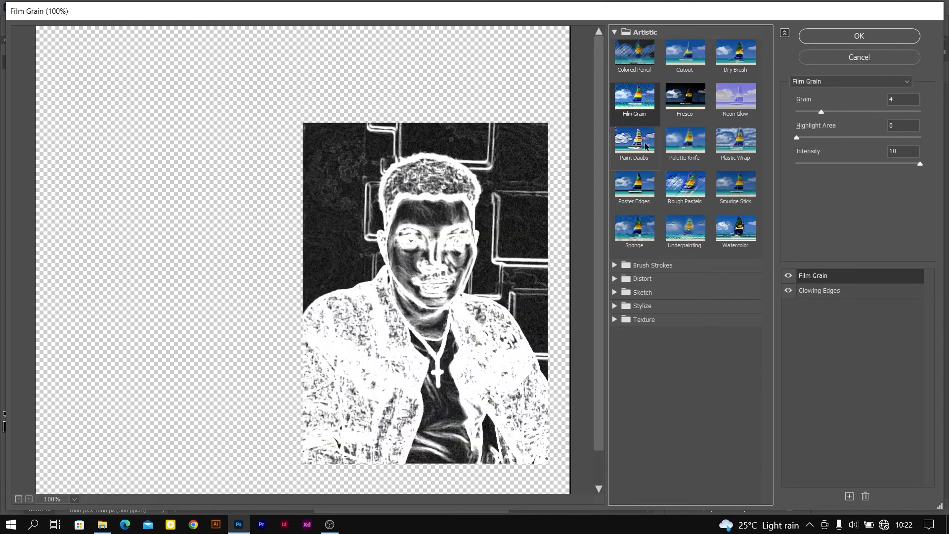
# Preview the remaining Artistic filters on the portrait, from Paint Daubs and Palette Knife through Rough Pastels to Sponge, Underpainting and Watercolor
pyautogui.click(645, 147)
pyautogui.click(685, 141)
pyautogui.click(735, 141)
pyautogui.click(736, 184)
pyautogui.click(685, 184)
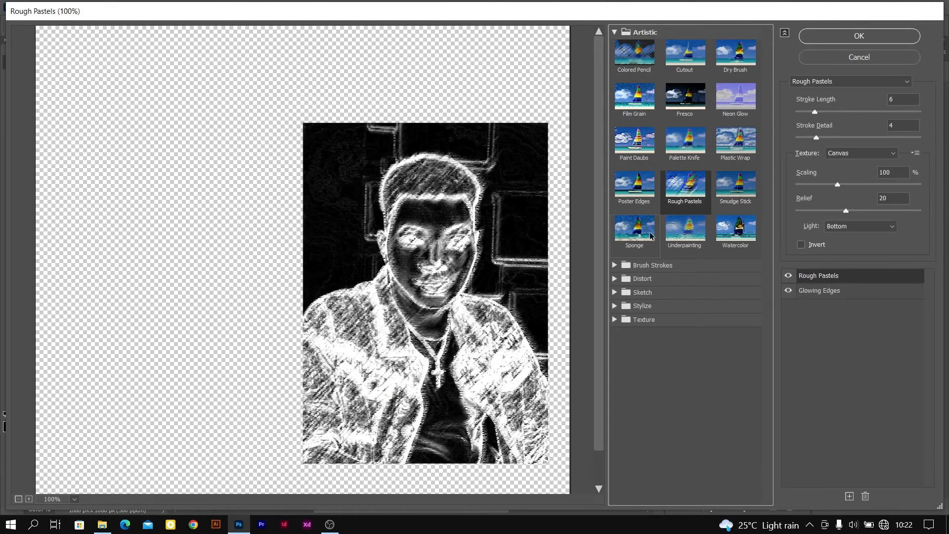
pyautogui.click(635, 228)
pyautogui.click(685, 227)
pyautogui.click(736, 227)
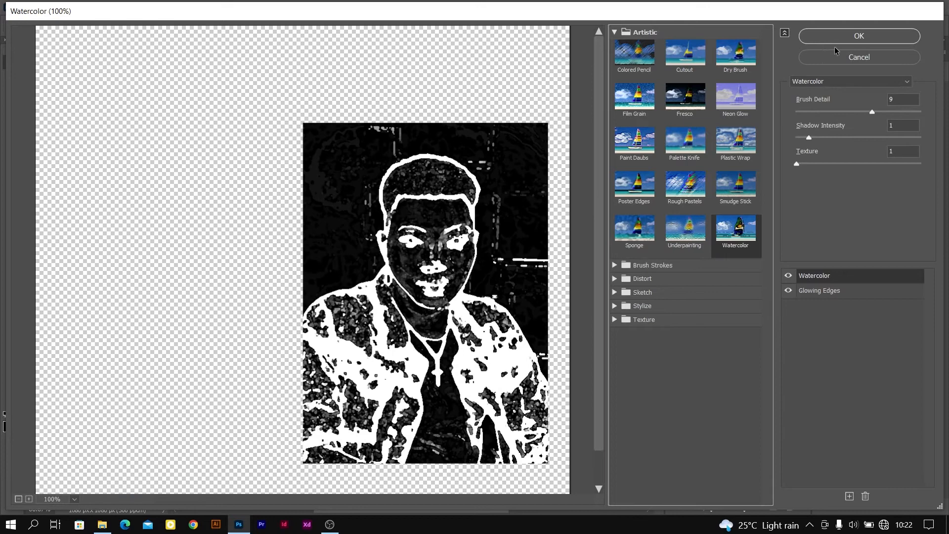
# Preview Cutout, Poster Edges, the Distort filters and Glowing Edges on the portrait, and leave the Filter Gallery without applying anything
pyautogui.click(668, 58)
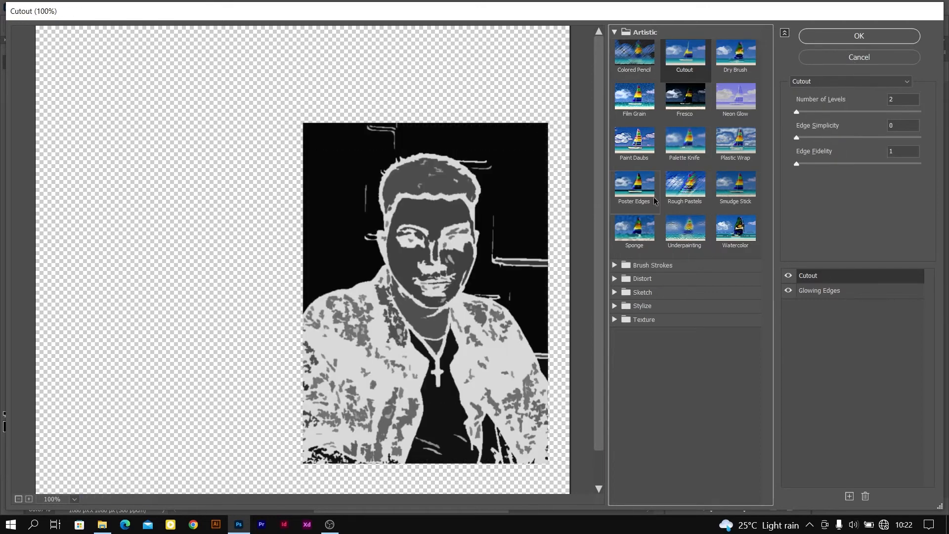
pyautogui.click(652, 199)
pyautogui.click(620, 278)
pyautogui.click(649, 303)
pyautogui.click(672, 303)
pyautogui.click(735, 299)
pyautogui.click(616, 350)
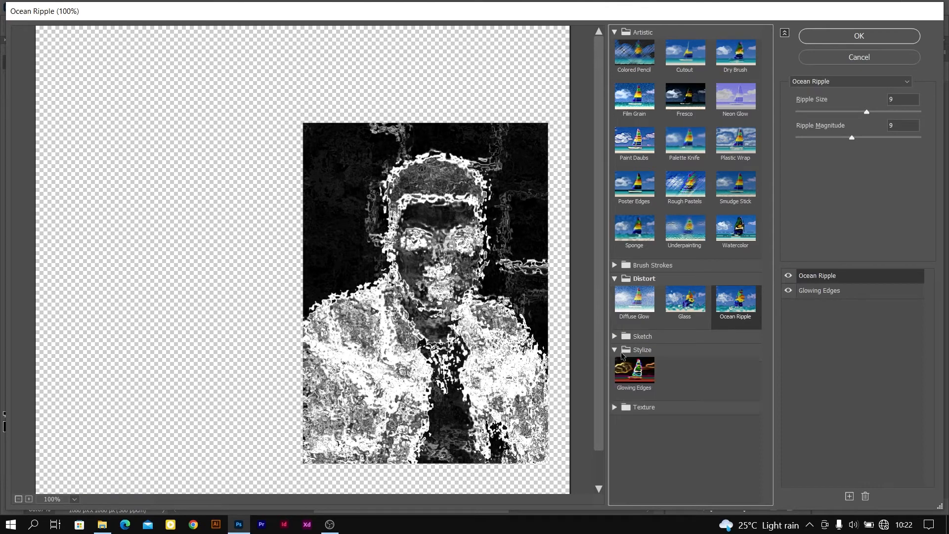
pyautogui.click(633, 367)
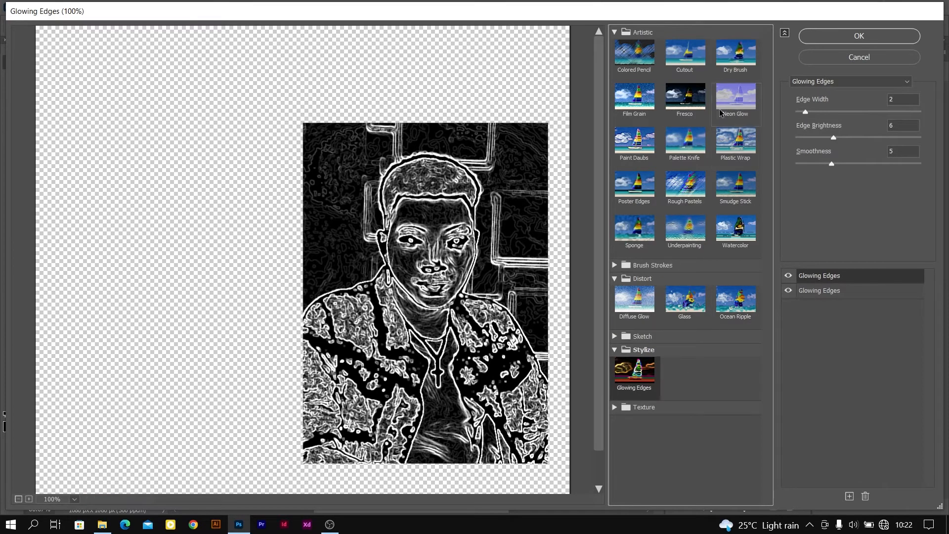
pyautogui.click(853, 57)
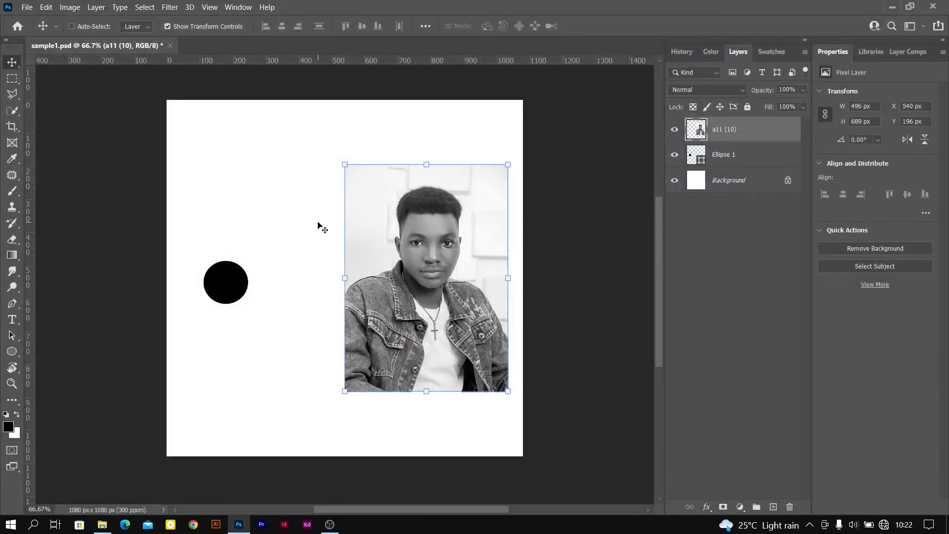
# In the Camera Raw Filter, set the portrait's exposure to -0.50 and its contrast to +14
pyautogui.click(170, 7)
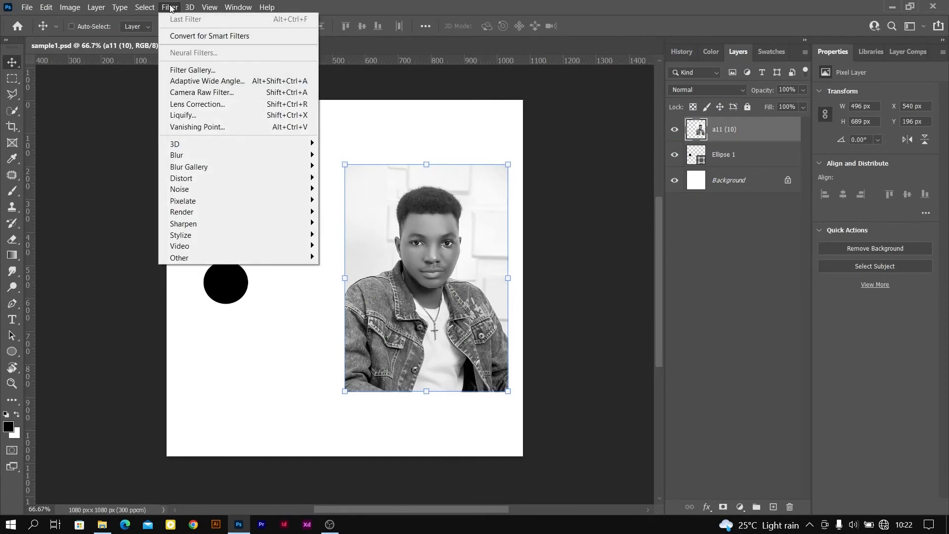
pyautogui.click(231, 93)
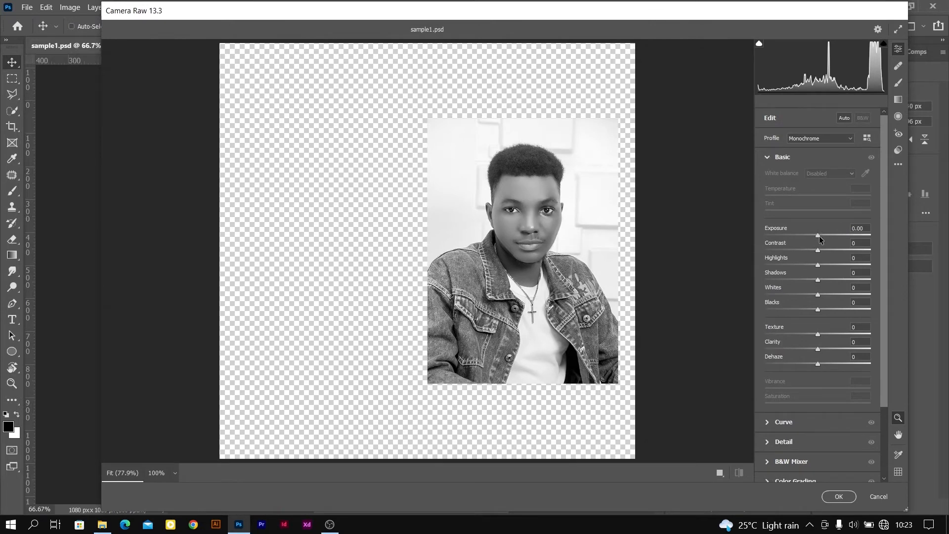
pyautogui.moveTo(818, 236); pyautogui.dragTo(825, 255)
pyautogui.scroll(-3, 811, 388)
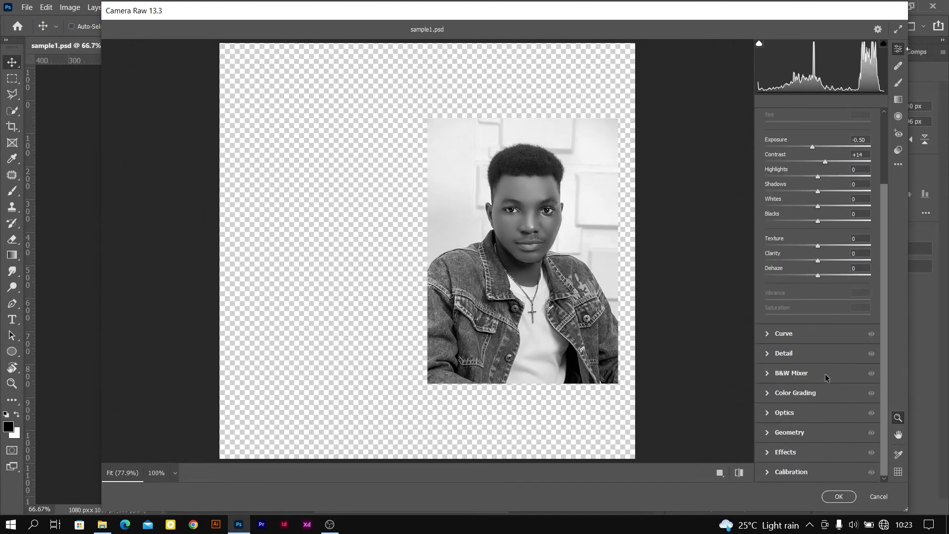
pyautogui.scroll(3, 825, 377)
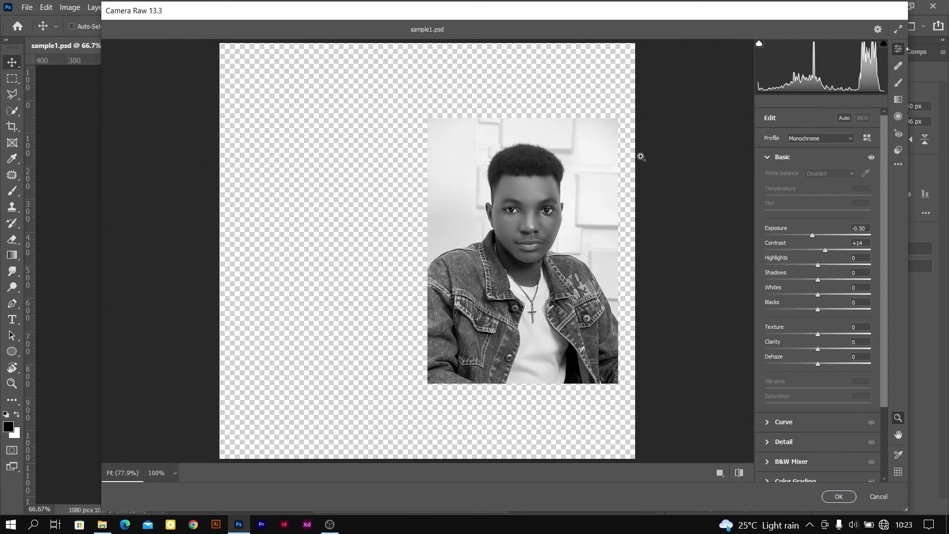
# Look through the other Camera Raw adjustment sections and dismiss the filter, discarding all changes
pyautogui.scroll(-1, 818, 357)
pyautogui.scroll(-1, 818, 358)
pyautogui.scroll(3, 815, 354)
pyautogui.scroll(-4, 802, 307)
pyautogui.click(869, 496)
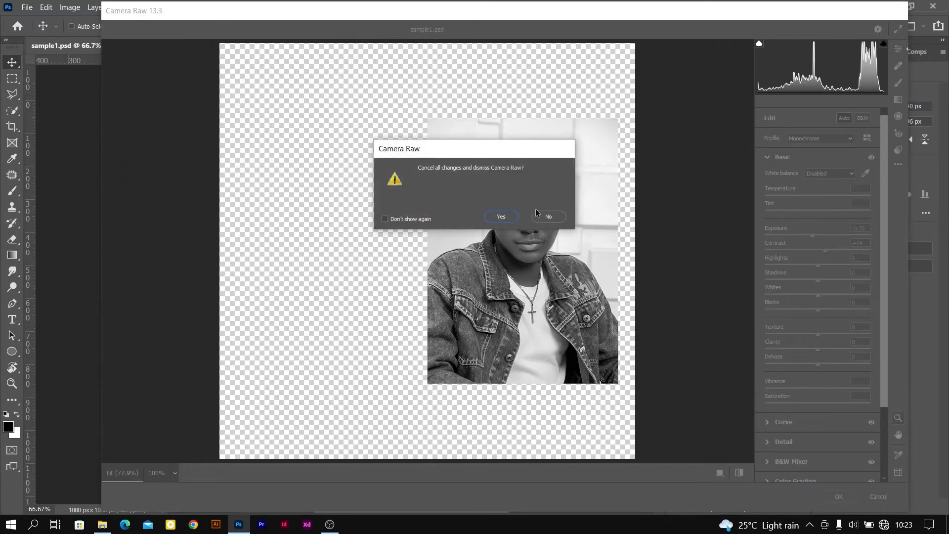
pyautogui.click(541, 216)
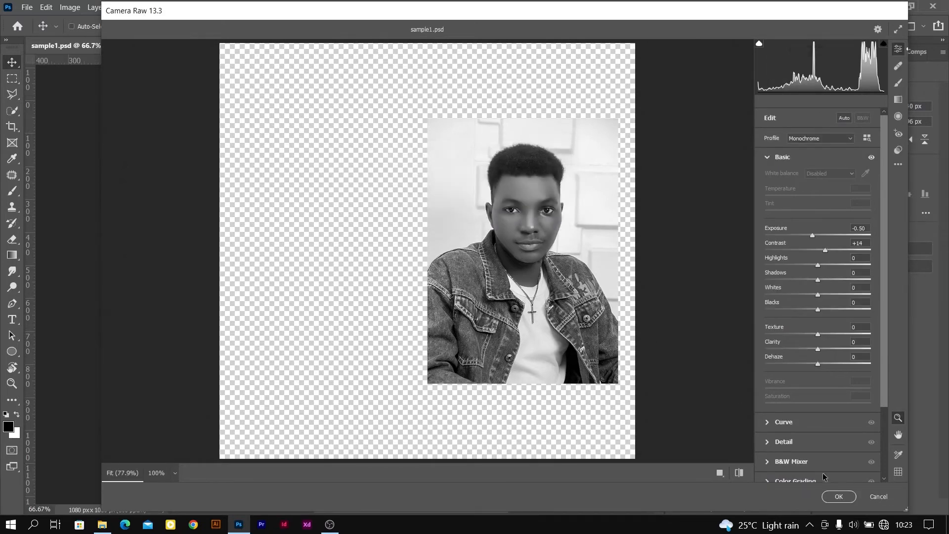
pyautogui.click(877, 496)
pyautogui.click(501, 217)
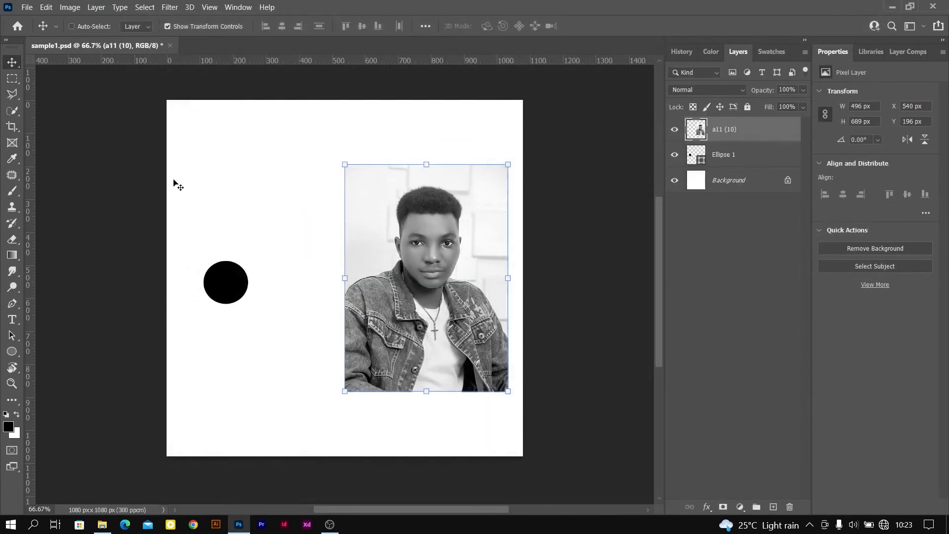
# Open the portrait layer in the Liquify filter and set the Forward Warp brush size to 90
pyautogui.click(169, 7)
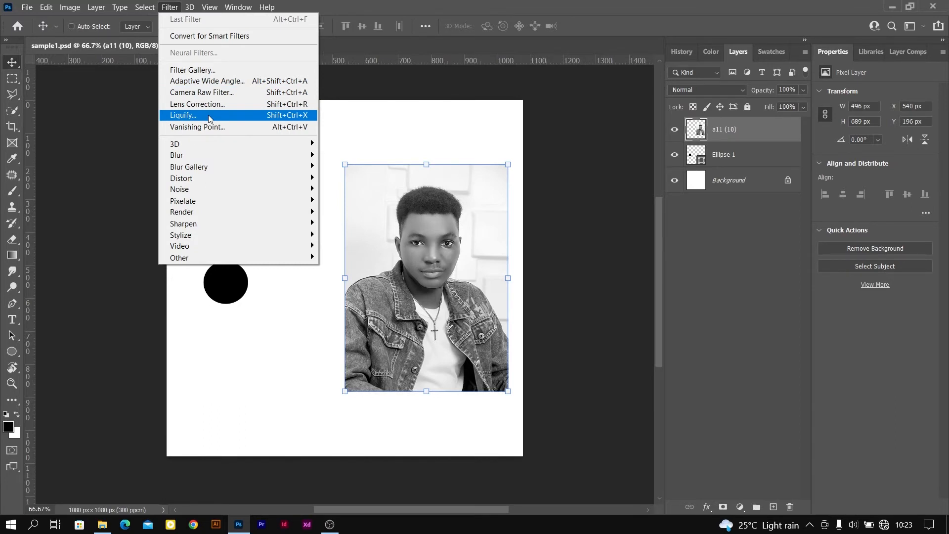
pyautogui.click(209, 115)
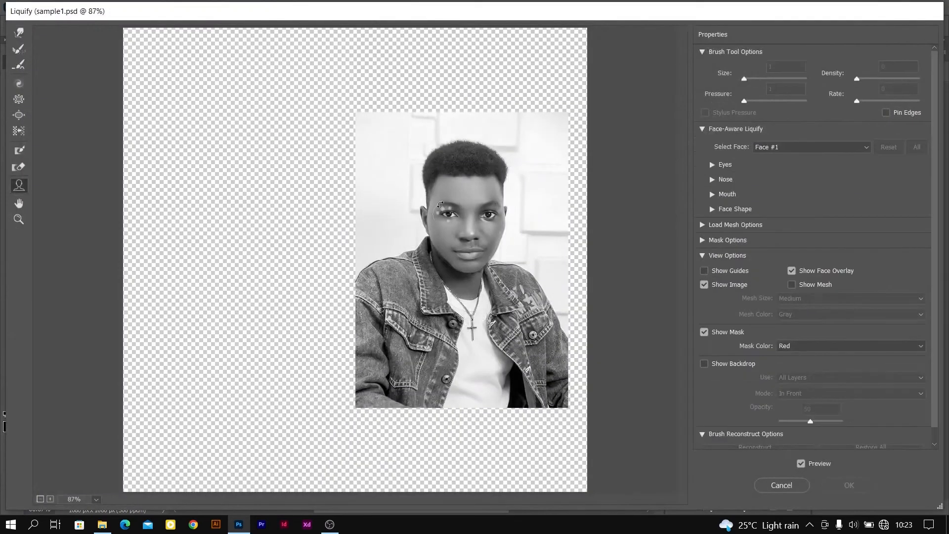
pyautogui.press('w')
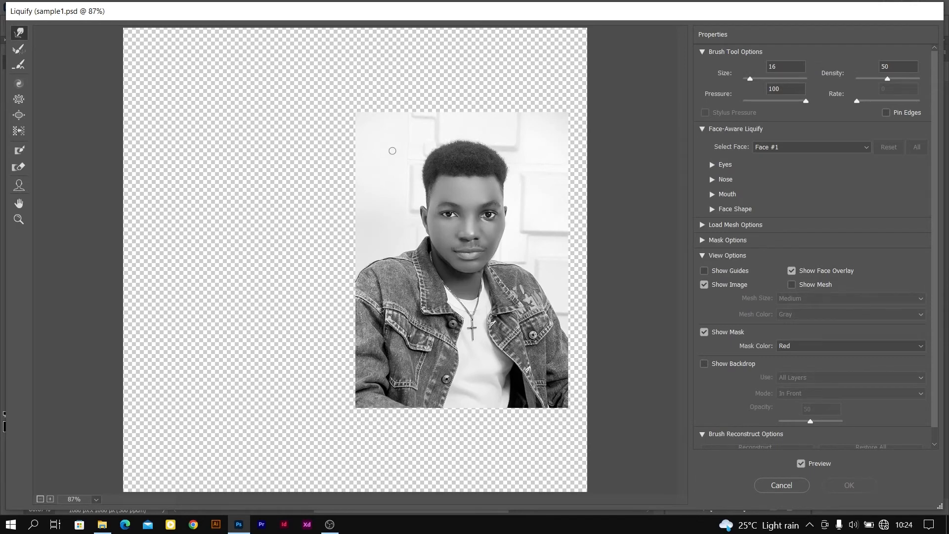
pyautogui.press(']')
pyautogui.press(']')
pyautogui.press(']')
pyautogui.press(']')
pyautogui.press(']')
pyautogui.press(']')
pyautogui.press(']')
pyautogui.press(']')
pyautogui.press(']')
pyautogui.press(']')
pyautogui.press(']')
pyautogui.press(']')
pyautogui.press(']')
pyautogui.press(']')
pyautogui.press(']')
pyautogui.press(']')
pyautogui.press(']')
pyautogui.press(']')
pyautogui.press('[')
pyautogui.press('[')
pyautogui.press('[')
pyautogui.press('[')
pyautogui.press('[')
pyautogui.press('[')
pyautogui.press('[')
pyautogui.moveTo(750, 80); pyautogui.dragTo(766, 79)
pyautogui.moveTo(751, 80); pyautogui.dragTo(750, 80)
pyautogui.press(']')
pyautogui.press(']')
pyautogui.press(']')
pyautogui.press(']')
pyautogui.press(']')
pyautogui.press(']')
pyautogui.press(']')
pyautogui.press(']')
pyautogui.press(']')
pyautogui.press(']')
# Warp the portrait's background edge outward into spikes and distort the man's hair, forehead, cheek, mouth and nose
pyautogui.moveTo(395, 181); pyautogui.dragTo(268, 175)
pyautogui.moveTo(359, 167); pyautogui.dragTo(332, 85)
pyautogui.moveTo(433, 167)
pyautogui.mouseDown()
pyautogui.moveTo(457, 78)
pyautogui.moveTo(447, 155)
pyautogui.moveTo(488, 151)
pyautogui.mouseUp()
pyautogui.moveTo(484, 192); pyautogui.dragTo(510, 191)
pyautogui.moveTo(496, 234); pyautogui.dragTo(506, 227)
pyautogui.moveTo(472, 247)
pyautogui.mouseDown()
pyautogui.moveTo(442, 253)
pyautogui.moveTo(453, 240)
pyautogui.moveTo(430, 241)
pyautogui.mouseUp()
pyautogui.moveTo(457, 211)
pyautogui.mouseDown()
pyautogui.moveTo(433, 213)
pyautogui.moveTo(469, 242)
pyautogui.mouseUp()
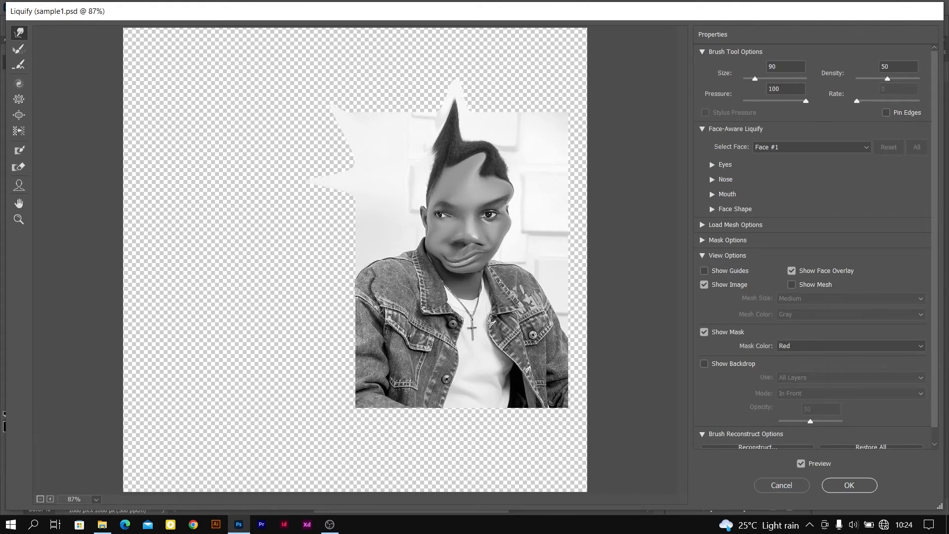
# Warp the denim jacket's pocket, front edge and chest area, and apply the Liquify distortion to the layer
pyautogui.moveTo(393, 323); pyautogui.dragTo(369, 353)
pyautogui.moveTo(490, 318)
pyautogui.mouseDown()
pyautogui.moveTo(523, 349)
pyautogui.moveTo(529, 368)
pyautogui.moveTo(505, 382)
pyautogui.mouseUp()
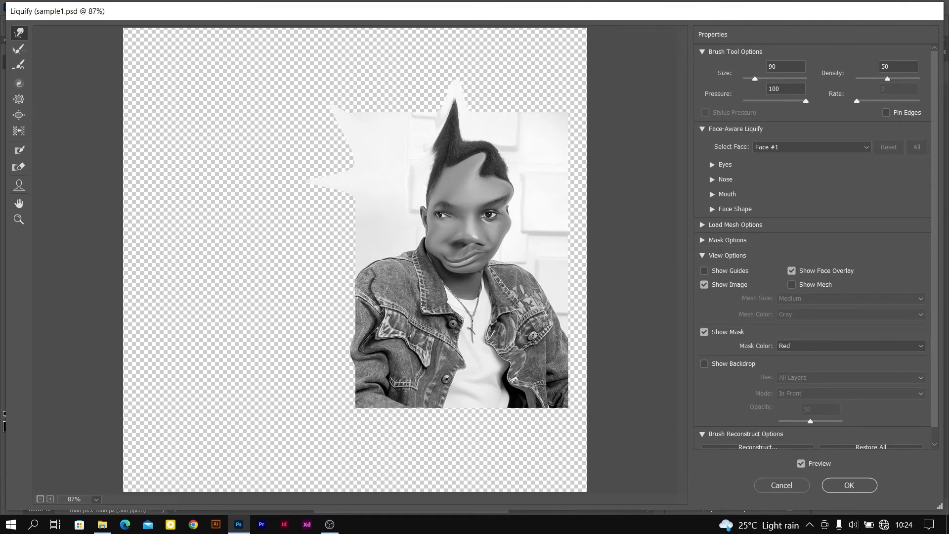
pyautogui.moveTo(525, 317); pyautogui.dragTo(544, 292)
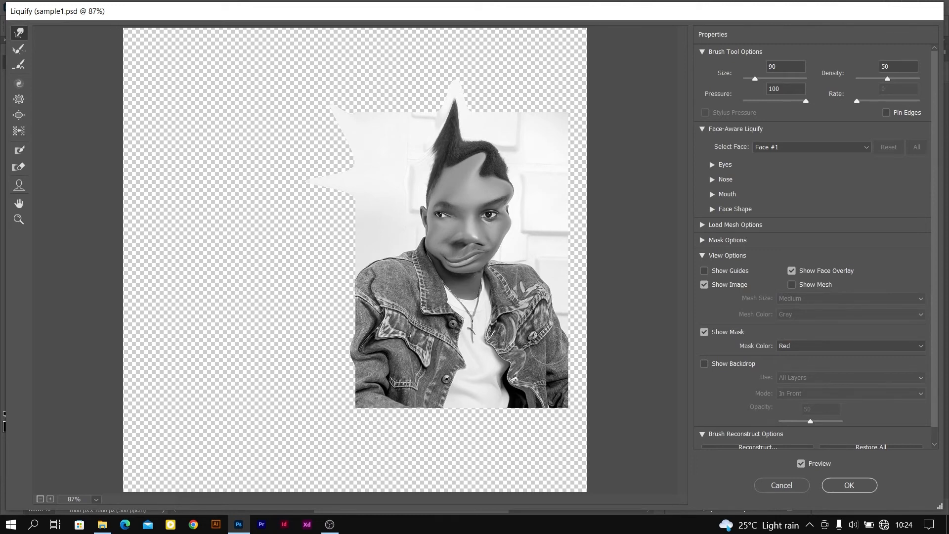
pyautogui.click(845, 489)
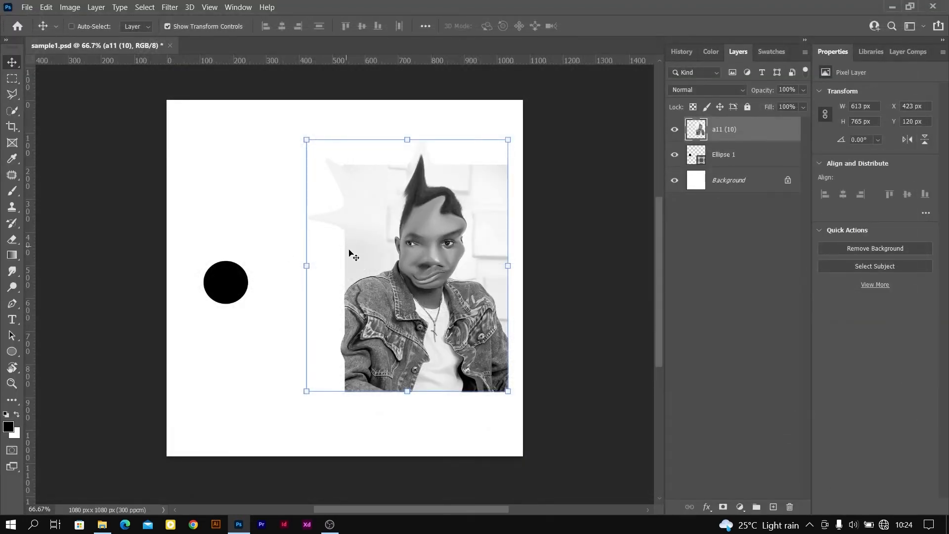
# Apply a Gaussian Blur to the warped portrait layer and undo it
pyautogui.click(168, 7)
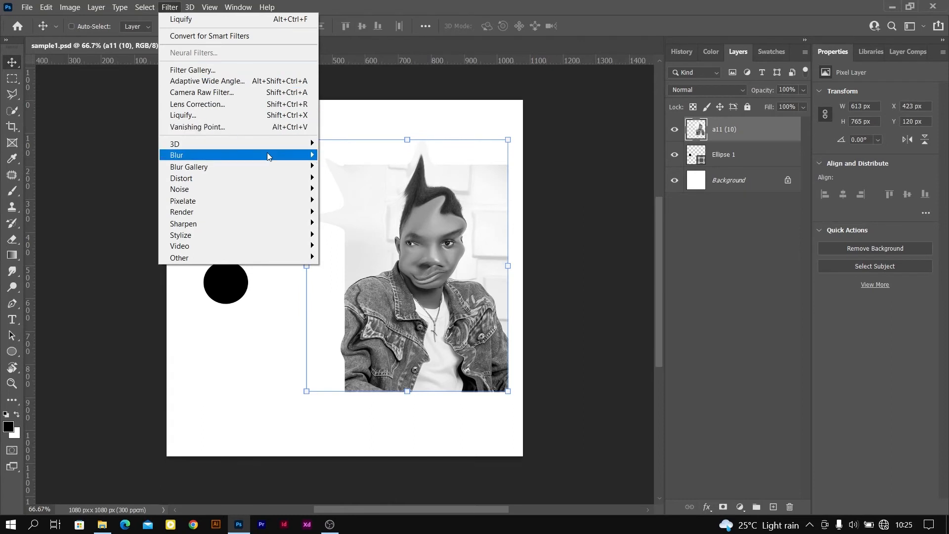
pyautogui.moveTo(293, 155)
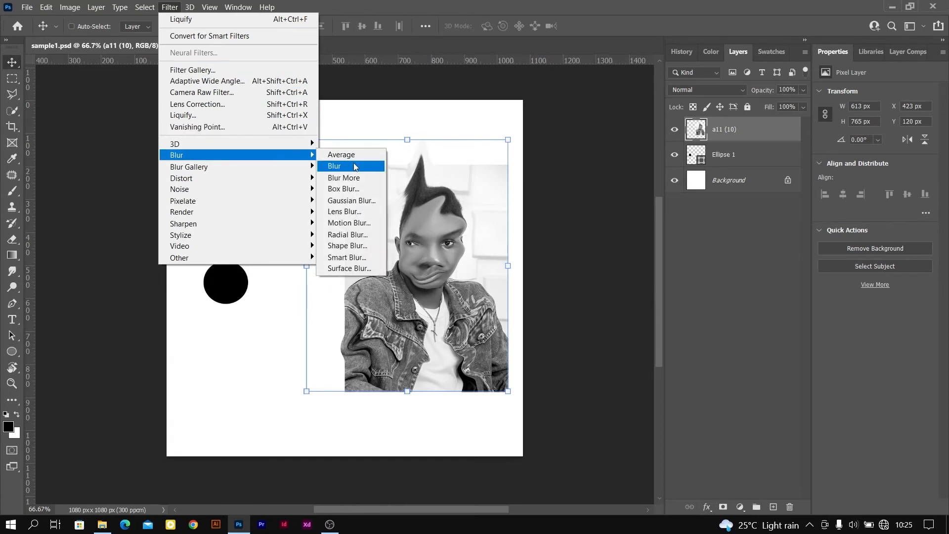
pyautogui.click(350, 202)
pyautogui.moveTo(585, 307)
pyautogui.mouseDown()
pyautogui.moveTo(645, 301)
pyautogui.moveTo(571, 303)
pyautogui.moveTo(581, 303)
pyautogui.mouseUp()
pyautogui.click(725, 137)
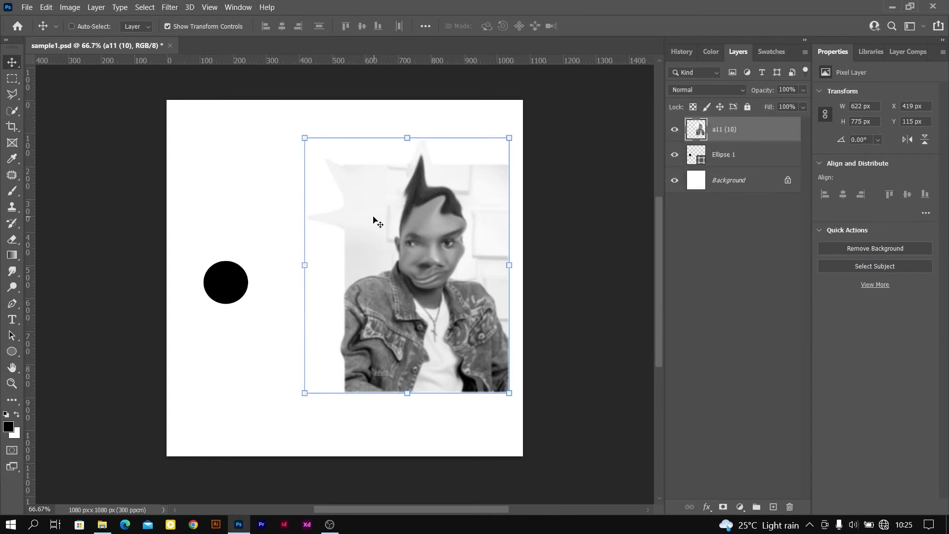
pyautogui.hotkey('ctrl', 'z')
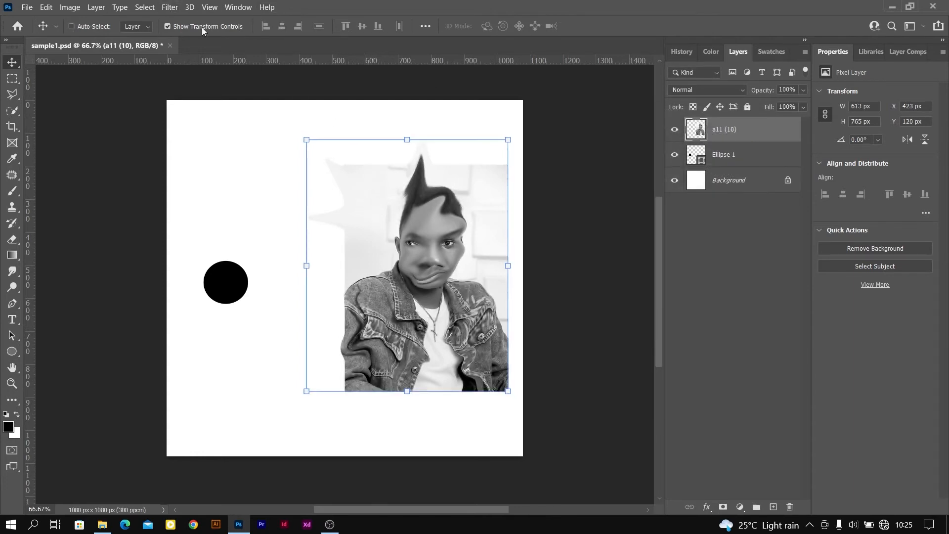
# Preview a Motion Blur on the portrait layer with the distance reduced to 15 pixels, and cancel the filter
pyautogui.click(170, 8)
pyautogui.moveTo(248, 154)
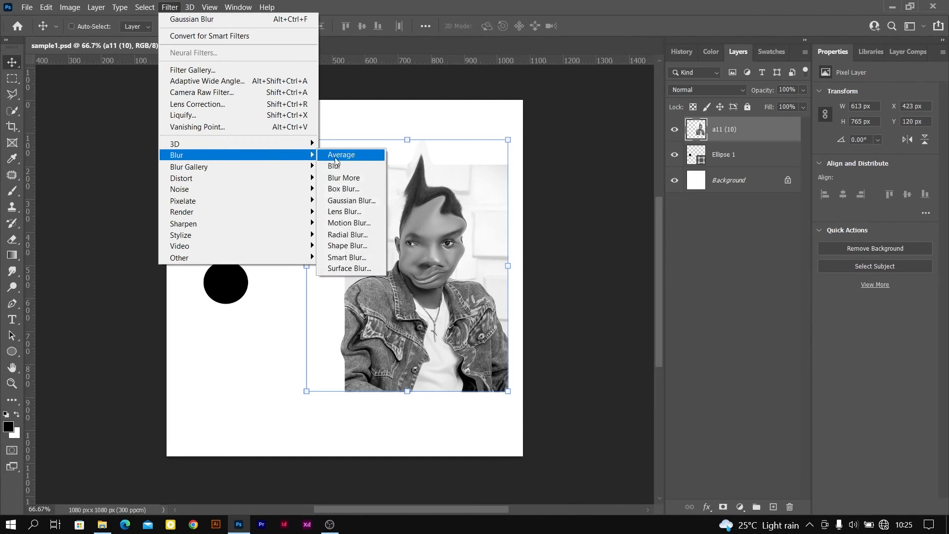
pyautogui.click(352, 223)
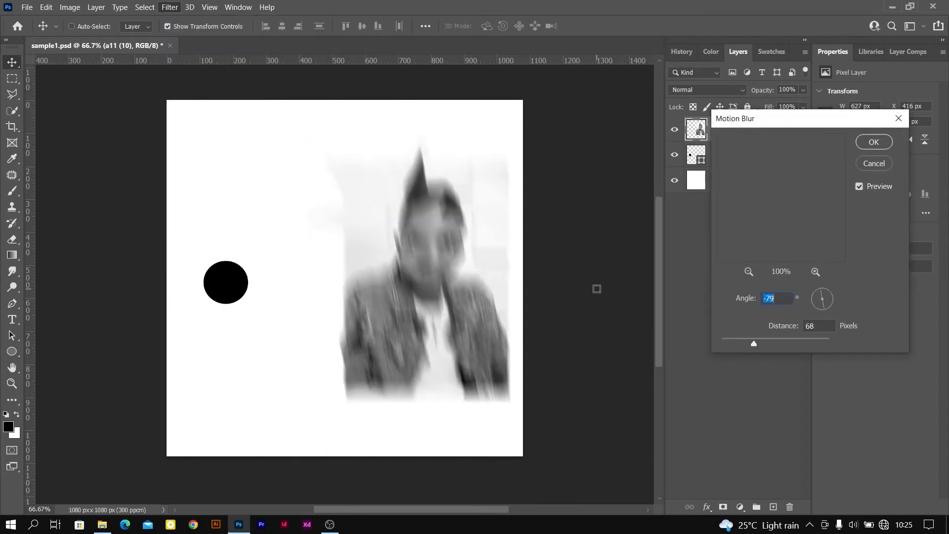
pyautogui.moveTo(758, 345); pyautogui.dragTo(726, 342)
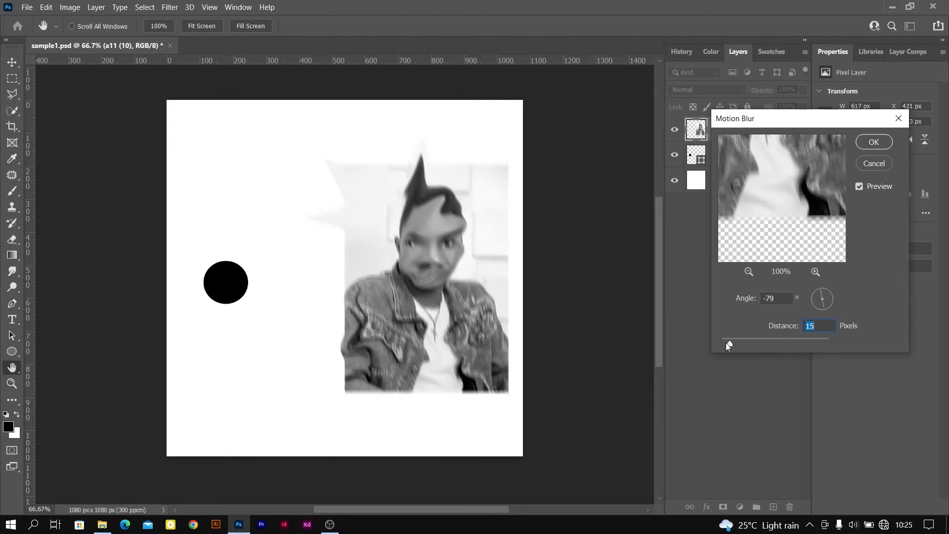
pyautogui.click(874, 167)
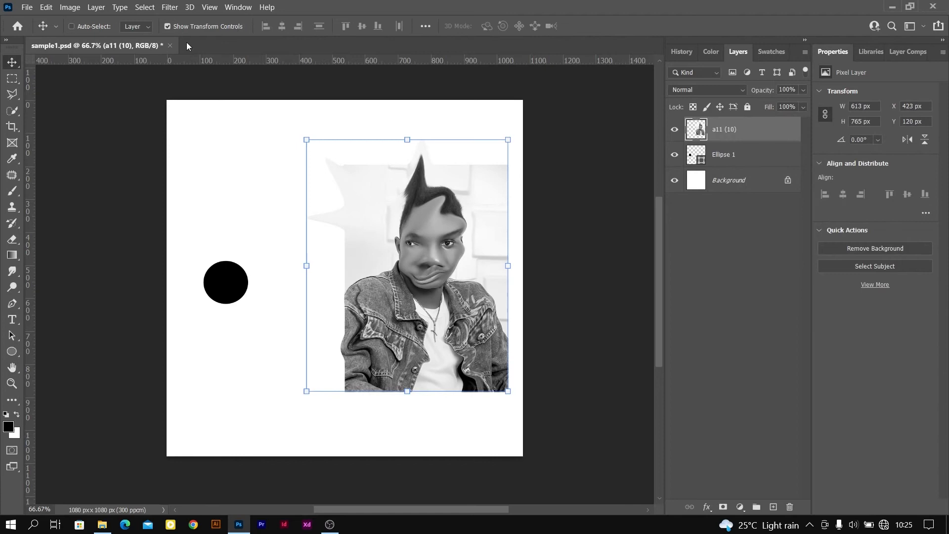
# Hide the document rulers and show them again
pyautogui.click(169, 7)
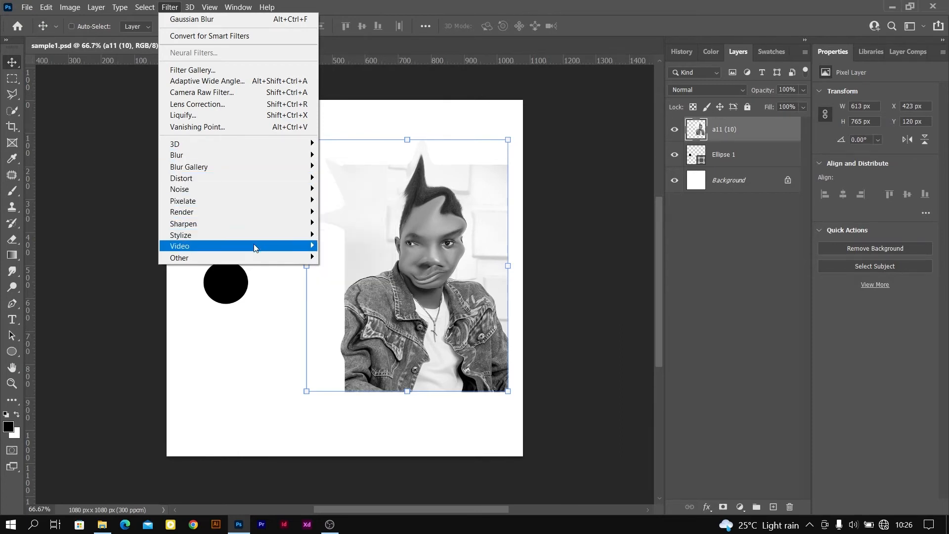
pyautogui.click(208, 6)
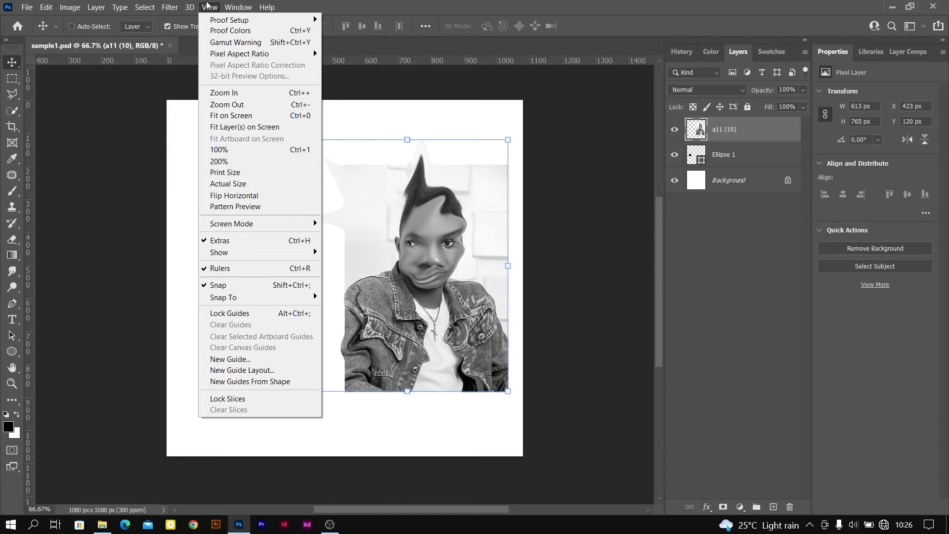
pyautogui.moveTo(234, 24)
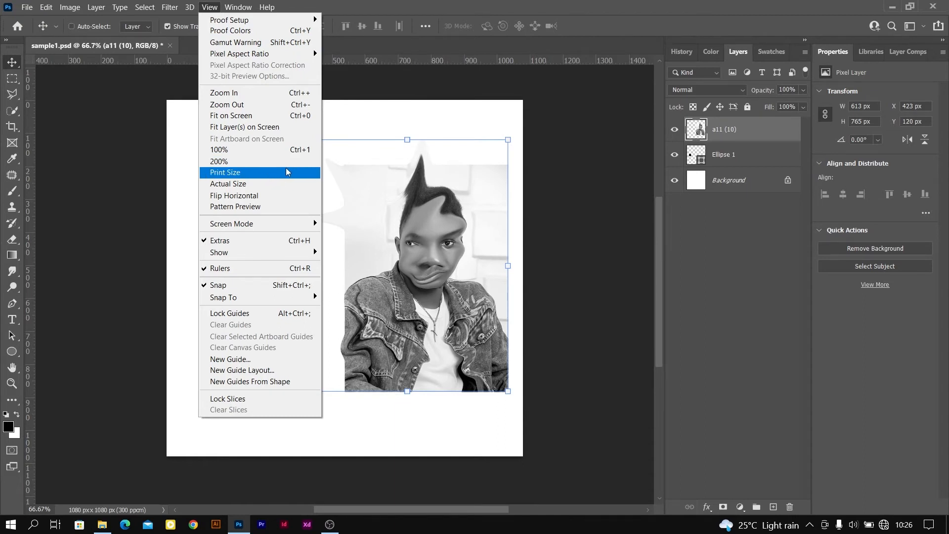
pyautogui.moveTo(270, 228)
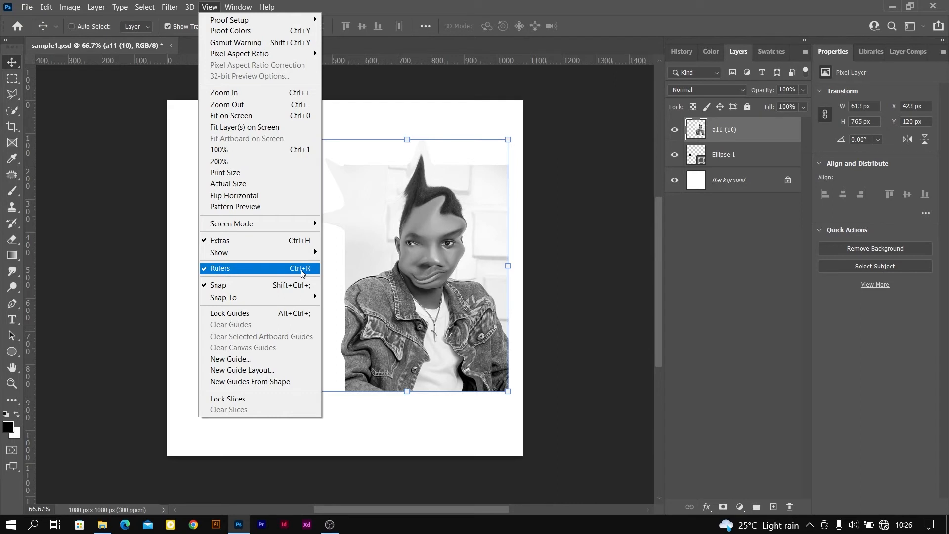
pyautogui.click(263, 272)
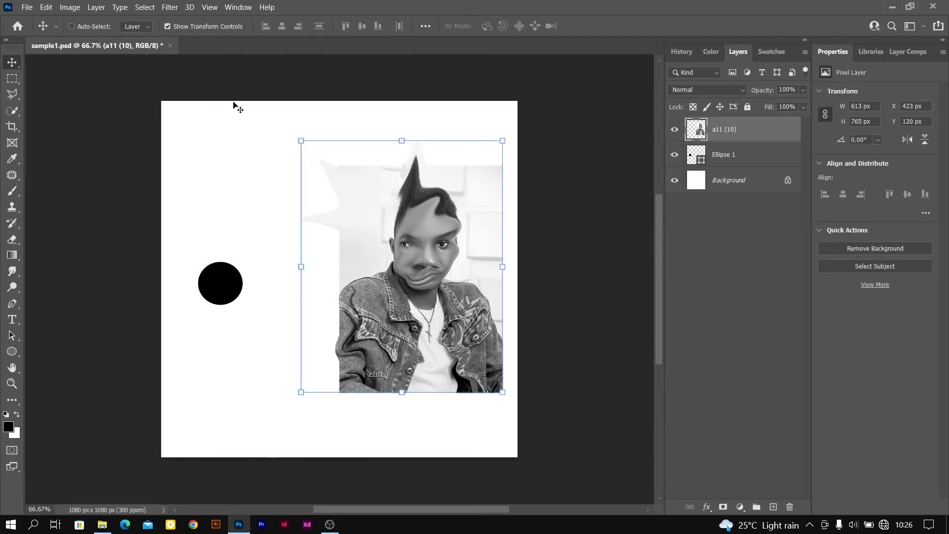
pyautogui.hotkey('ctrl', 'r')
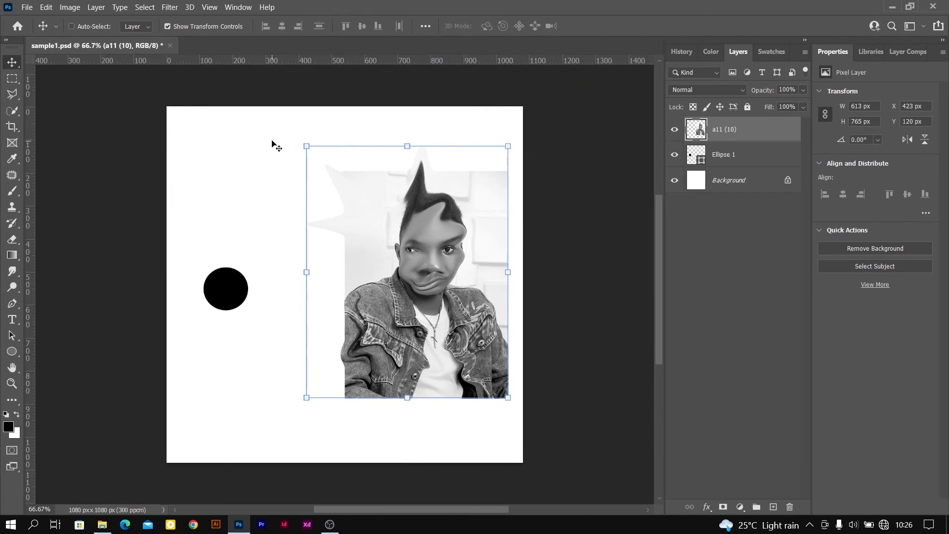
# Place five horizontal guides across the canvas, aligning three with the portrait layer's top edge, vertical middle and bottom edge
pyautogui.moveTo(266, 60); pyautogui.dragTo(260, 398)
pyautogui.moveTo(296, 60); pyautogui.dragTo(307, 272)
pyautogui.moveTo(349, 60); pyautogui.dragTo(349, 215)
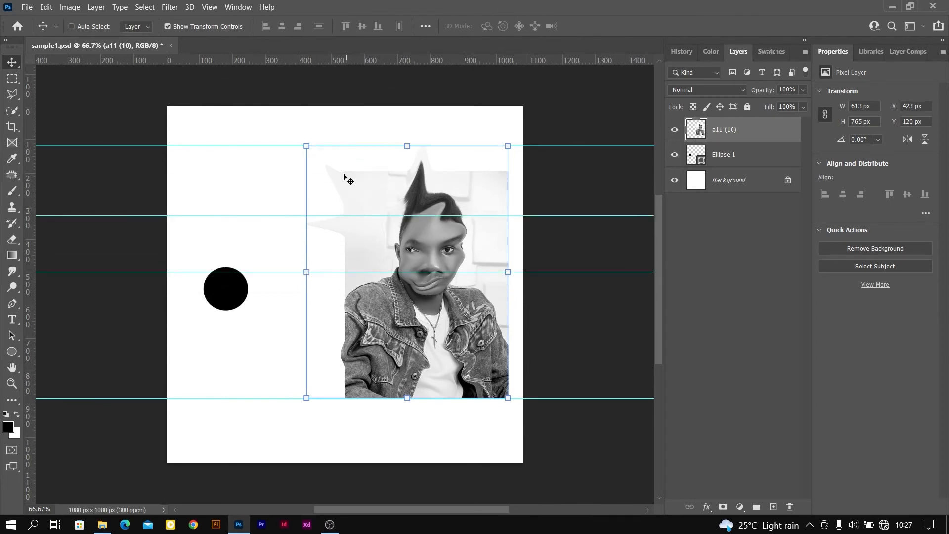
pyautogui.moveTo(331, 60); pyautogui.dragTo(346, 345)
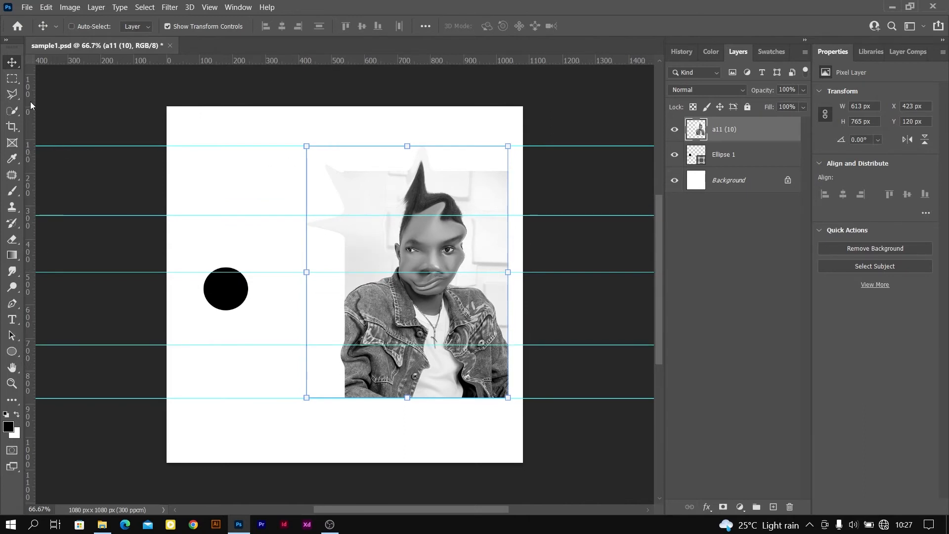
# Place three vertical guides: at the portrait's right edge, near the canvas's left edge and just right of the canvas centre
pyautogui.moveTo(30, 102); pyautogui.dragTo(509, 124)
pyautogui.moveTo(31, 146); pyautogui.dragTo(183, 136)
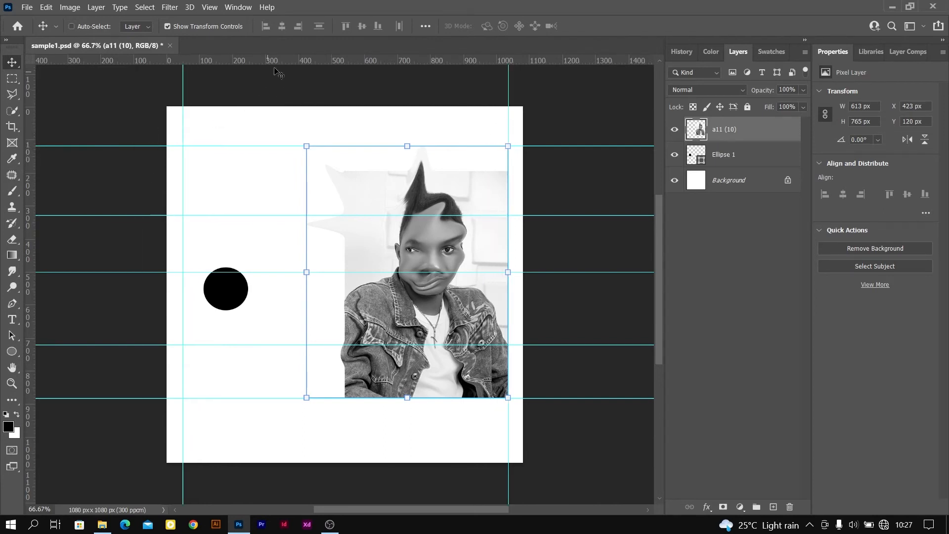
pyautogui.moveTo(31, 176); pyautogui.dragTo(350, 121)
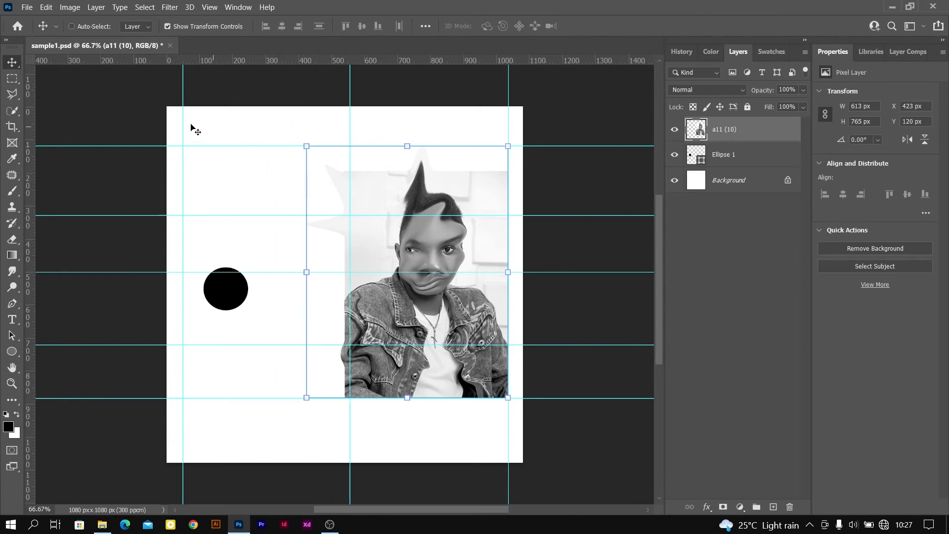
# Remove all vertical and horizontal guides from the canvas by moving them back to the rulers
pyautogui.moveTo(183, 110); pyautogui.dragTo(2, 121)
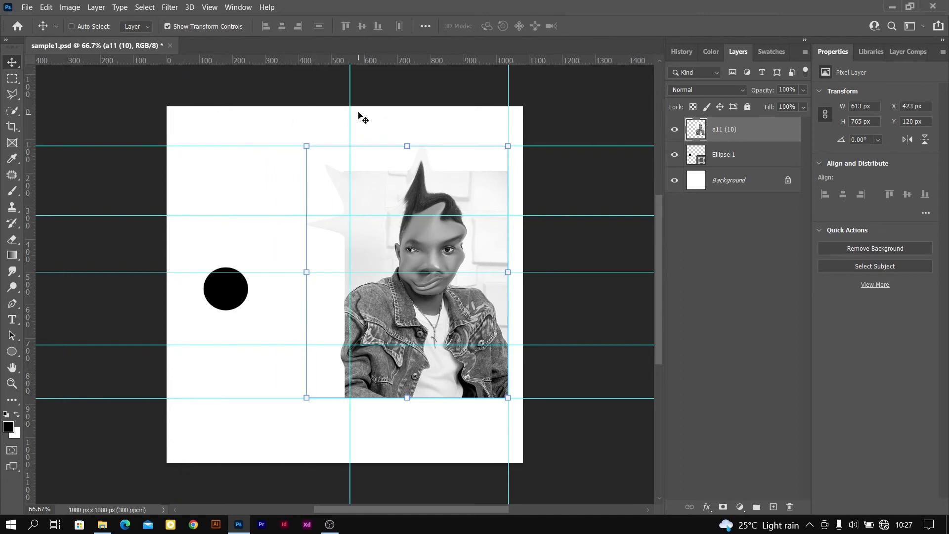
pyautogui.moveTo(350, 105); pyautogui.dragTo(2, 163)
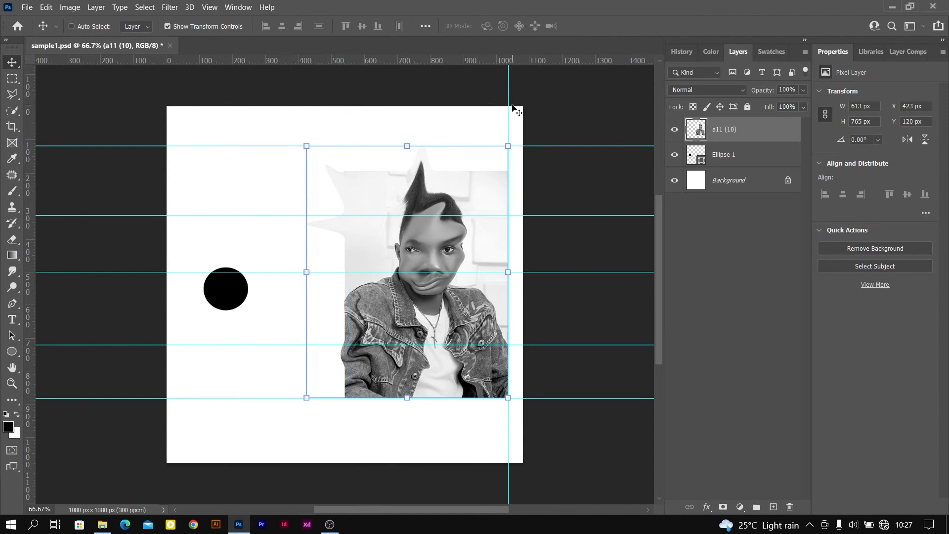
pyautogui.moveTo(89, 146); pyautogui.dragTo(93, 58)
pyautogui.moveTo(127, 215); pyautogui.dragTo(165, 24)
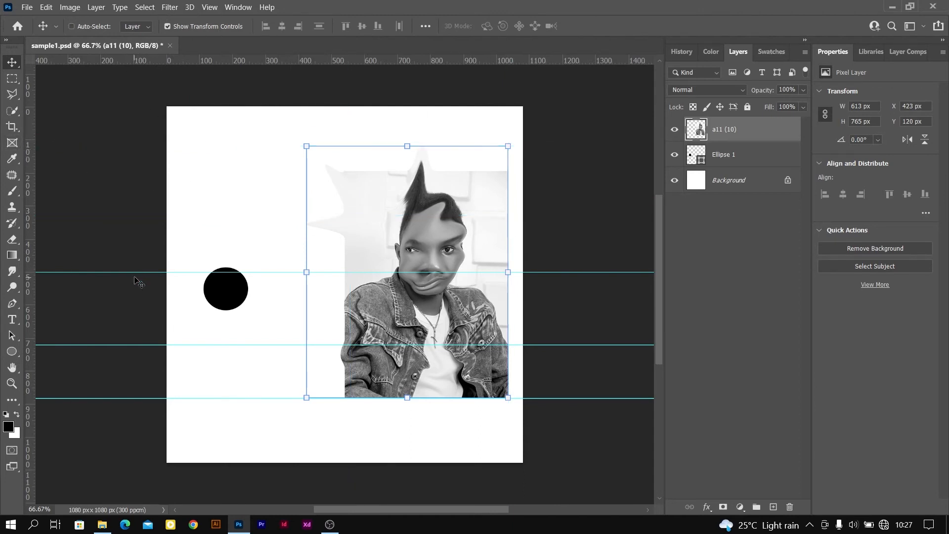
pyautogui.moveTo(133, 272); pyautogui.dragTo(158, 25)
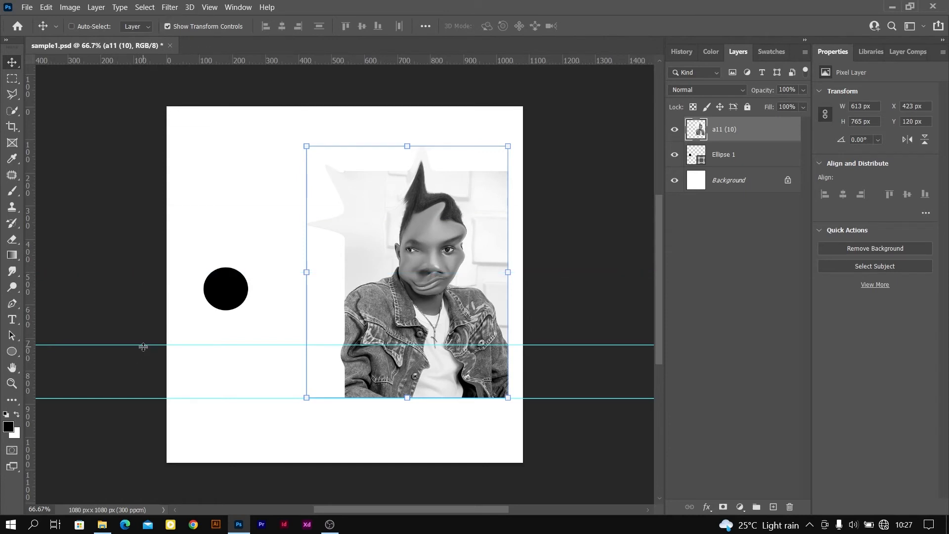
pyautogui.moveTo(143, 345); pyautogui.dragTo(168, 17)
pyautogui.moveTo(138, 398); pyautogui.dragTo(190, 9)
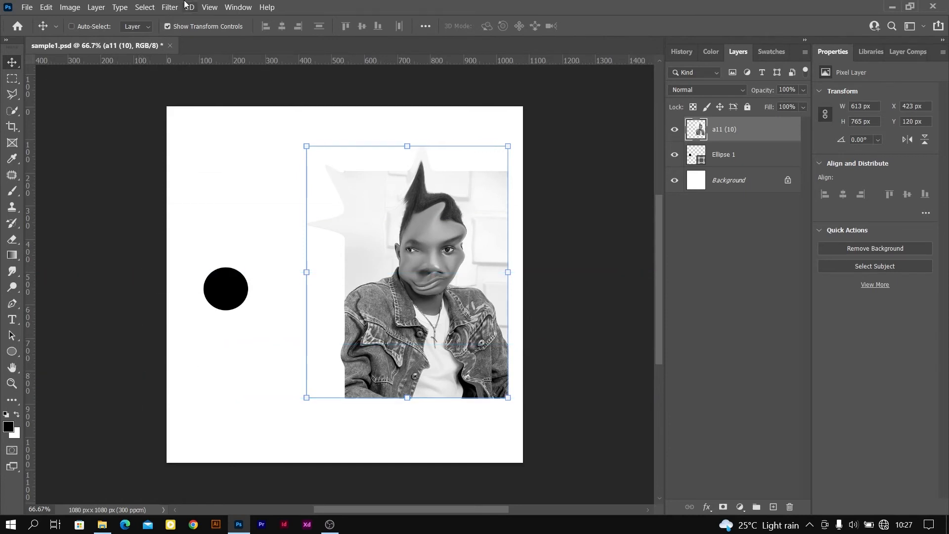
# Review the Smart Guides display option and move the portrait layer left over the black circle, to about X 195 px, Y 131 px
pyautogui.click(213, 8)
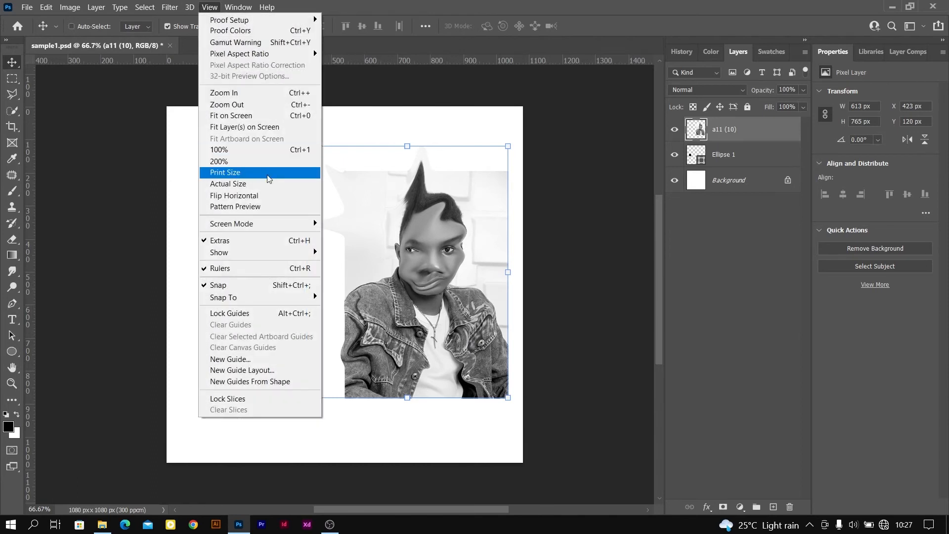
pyautogui.moveTo(260, 250)
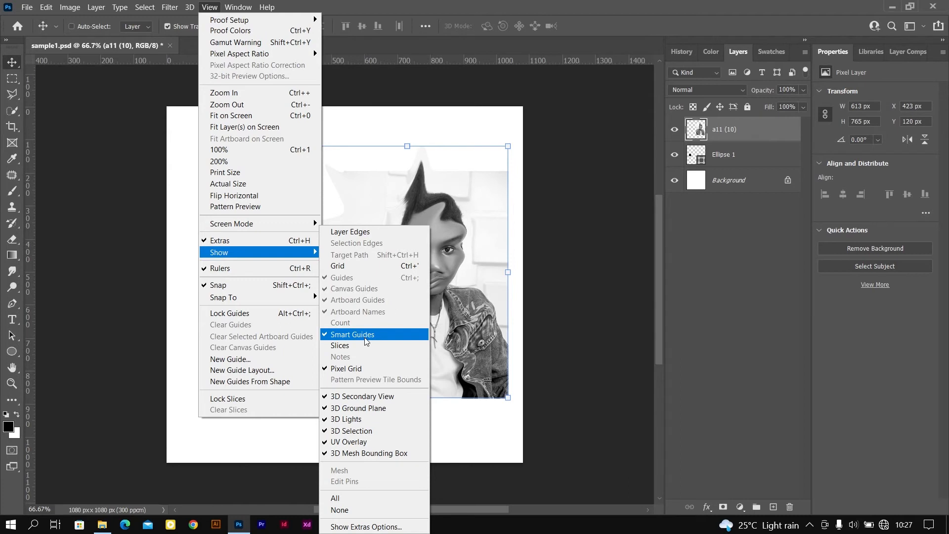
pyautogui.click(458, 220)
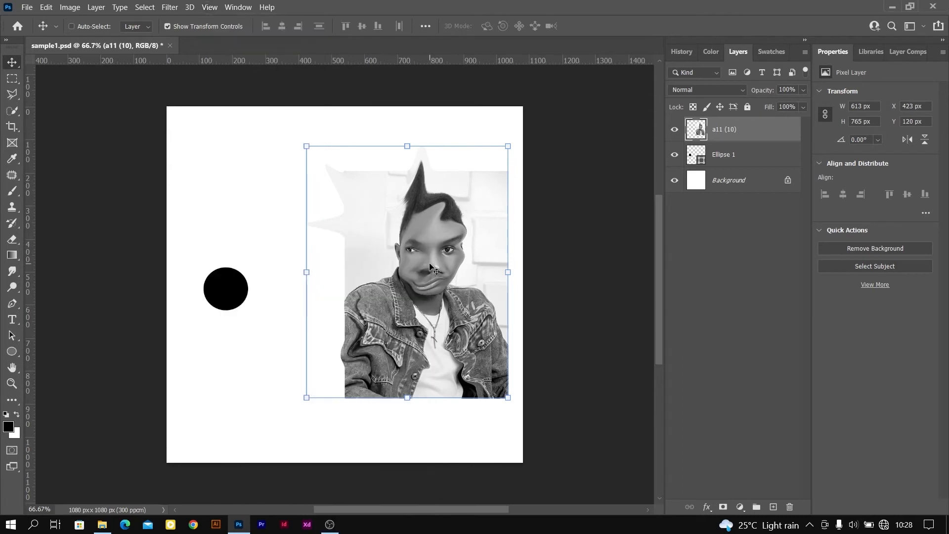
pyautogui.moveTo(430, 267); pyautogui.dragTo(347, 263)
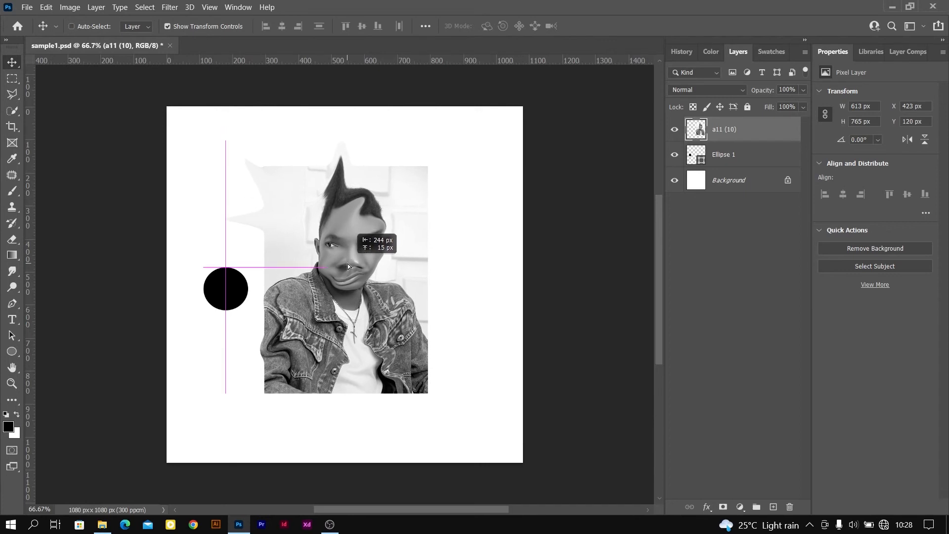
pyautogui.moveTo(347, 264); pyautogui.dragTo(328, 263)
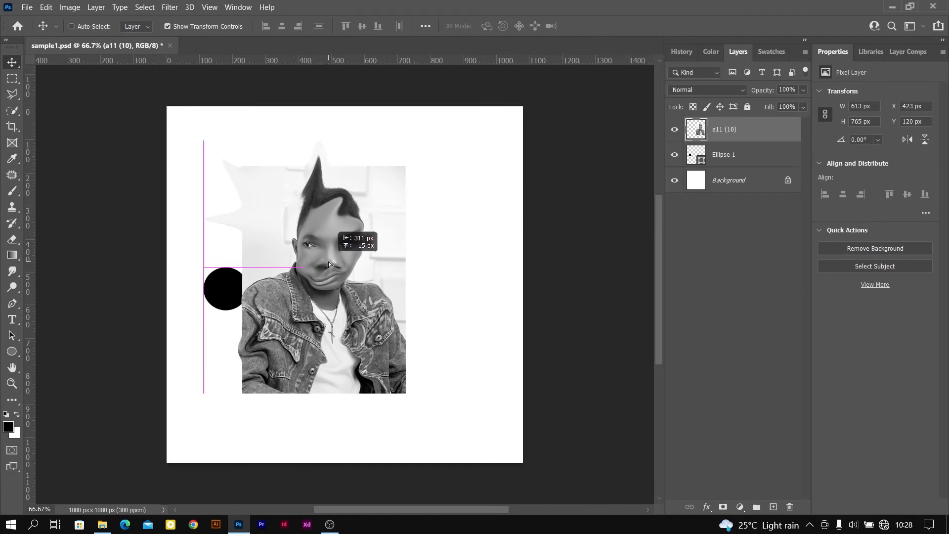
pyautogui.moveTo(329, 261); pyautogui.dragTo(359, 257)
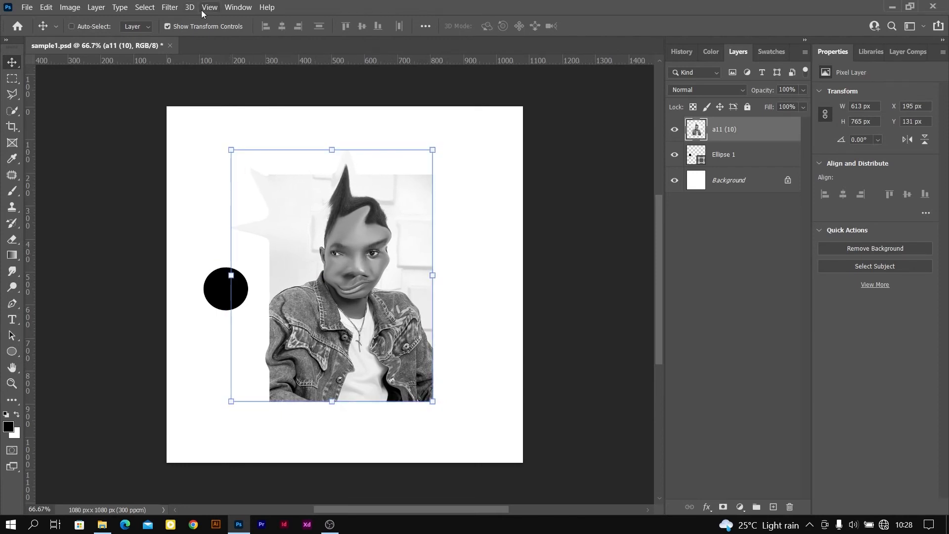
# Display the Character panel, reposition it below the layers list, and close it
pyautogui.click(236, 8)
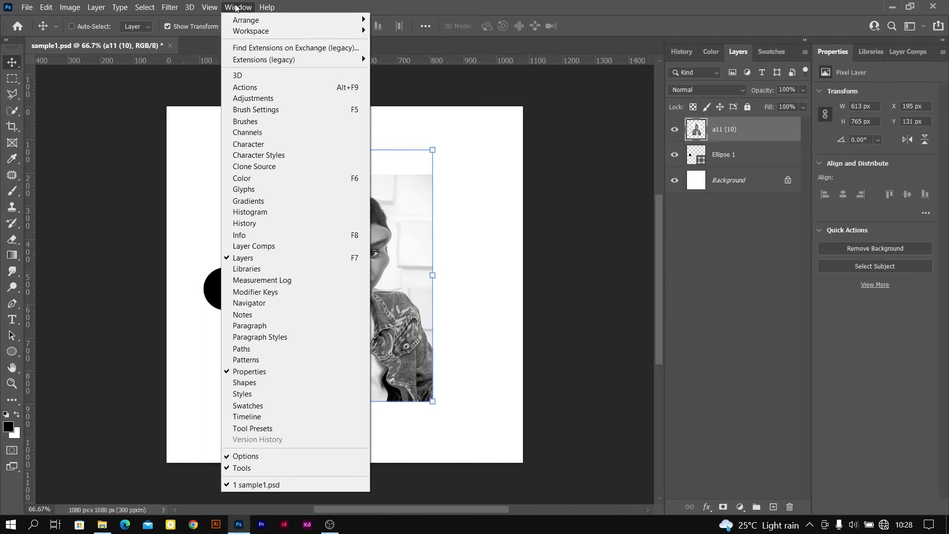
pyautogui.click(273, 144)
pyautogui.moveTo(755, 279); pyautogui.dragTo(743, 241)
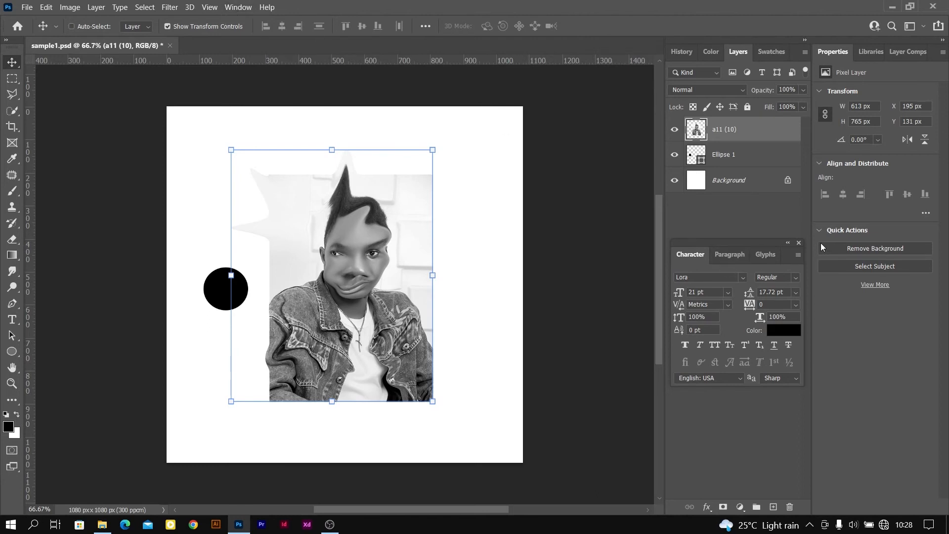
pyautogui.click(799, 243)
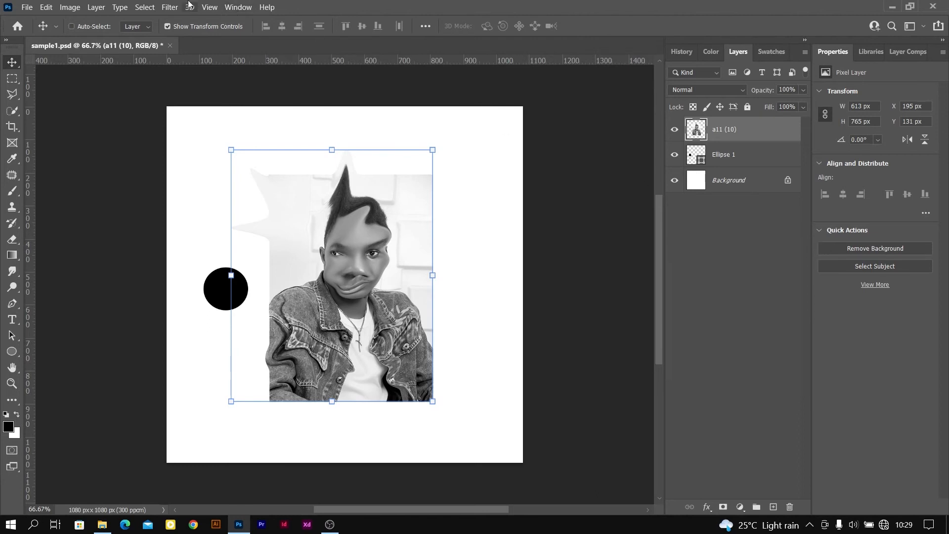
# Display the Brushes panel and close its panel group
pyautogui.click(239, 7)
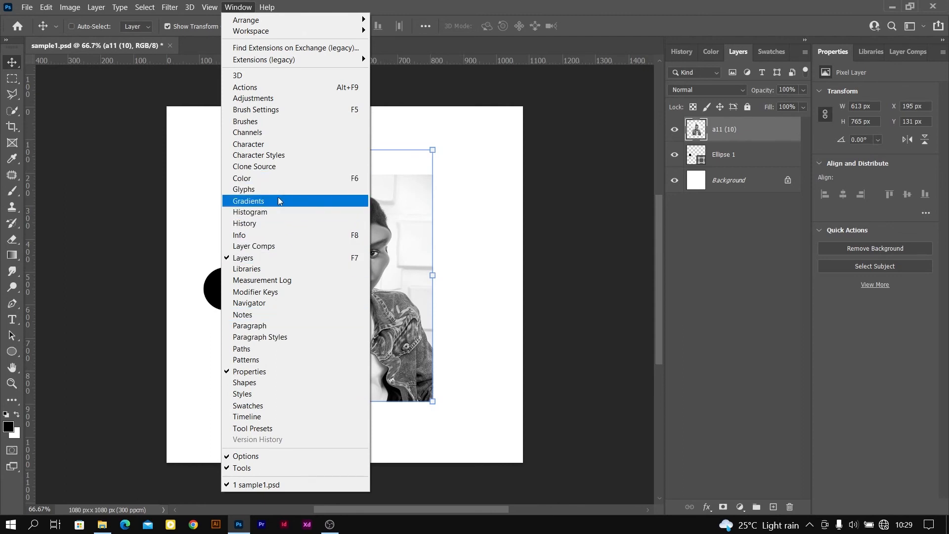
pyautogui.click(269, 127)
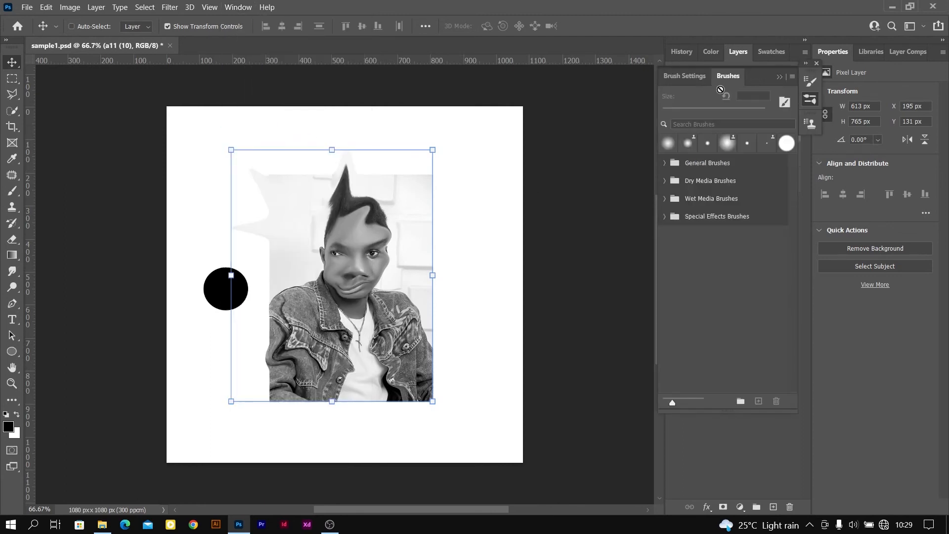
pyautogui.moveTo(757, 70)
pyautogui.mouseDown()
pyautogui.moveTo(743, 123)
pyautogui.moveTo(632, 114)
pyautogui.moveTo(753, 74)
pyautogui.mouseUp()
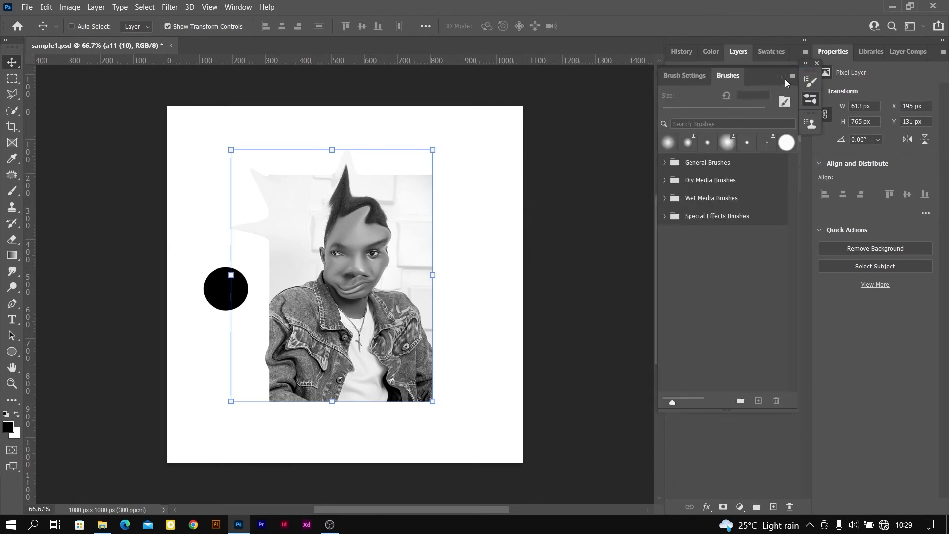
pyautogui.click(816, 64)
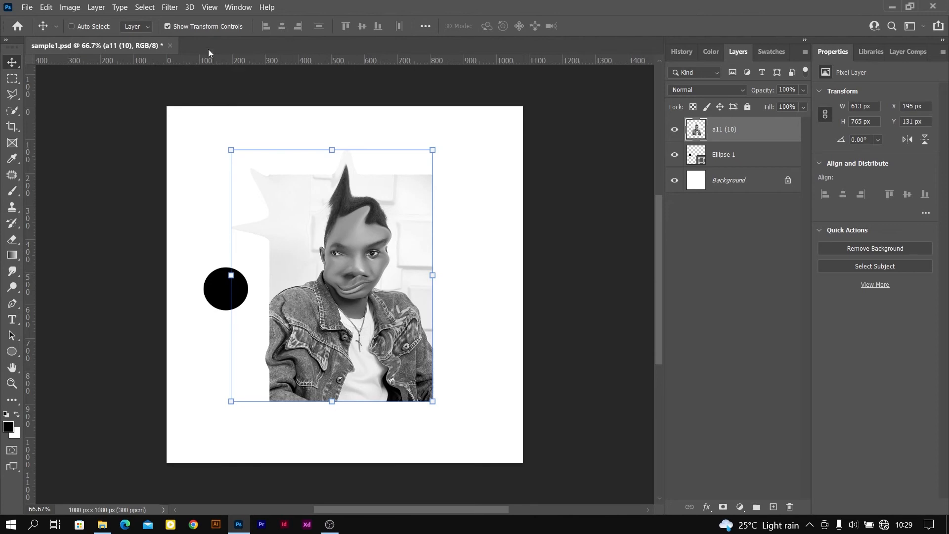
pyautogui.click(238, 7)
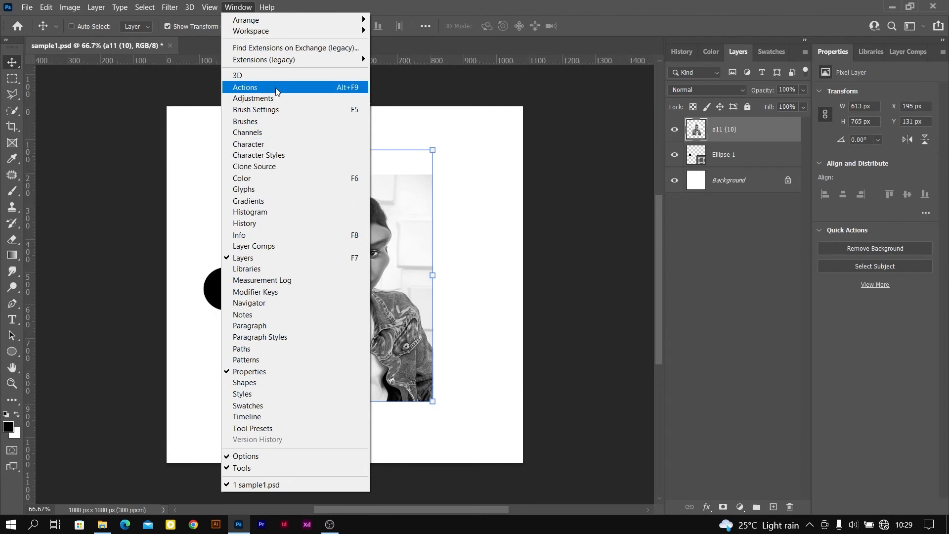
pyautogui.moveTo(278, 32)
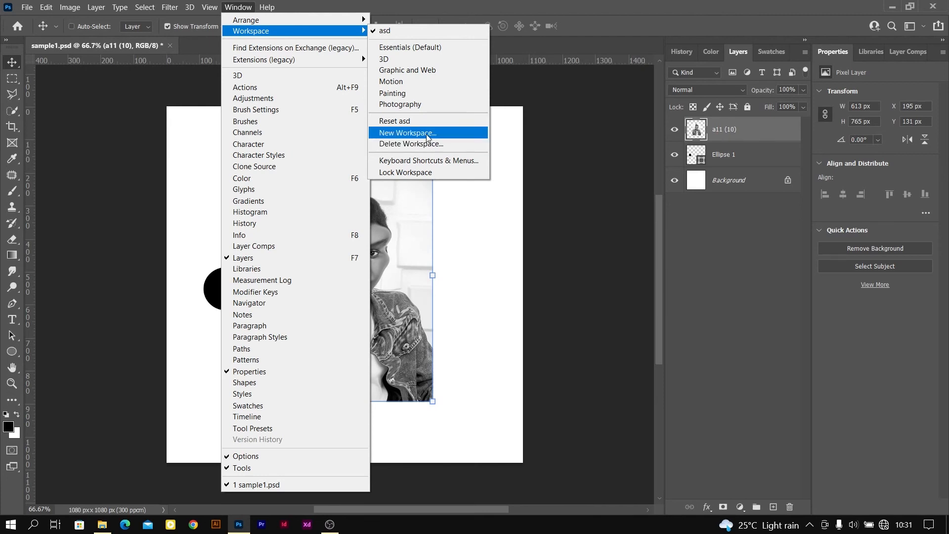
pyautogui.click(448, 14)
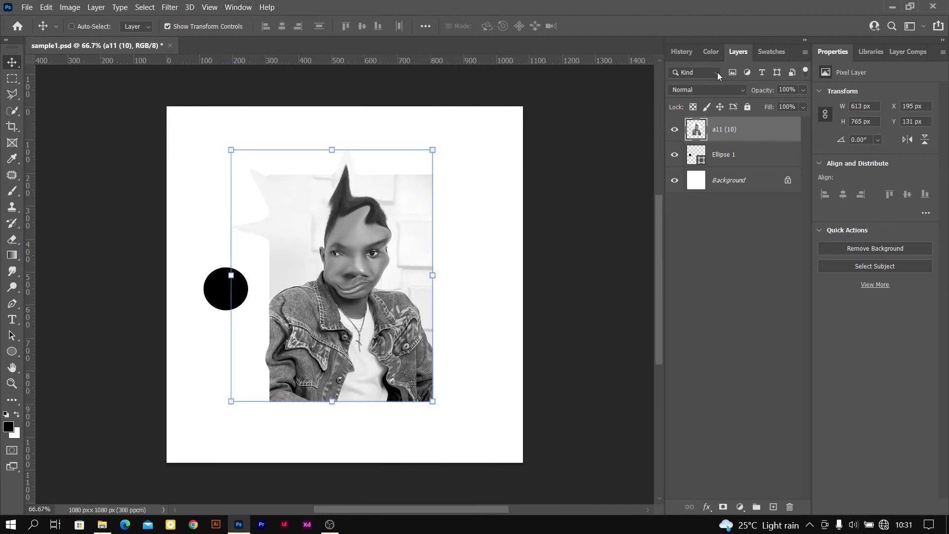
pyautogui.click(236, 7)
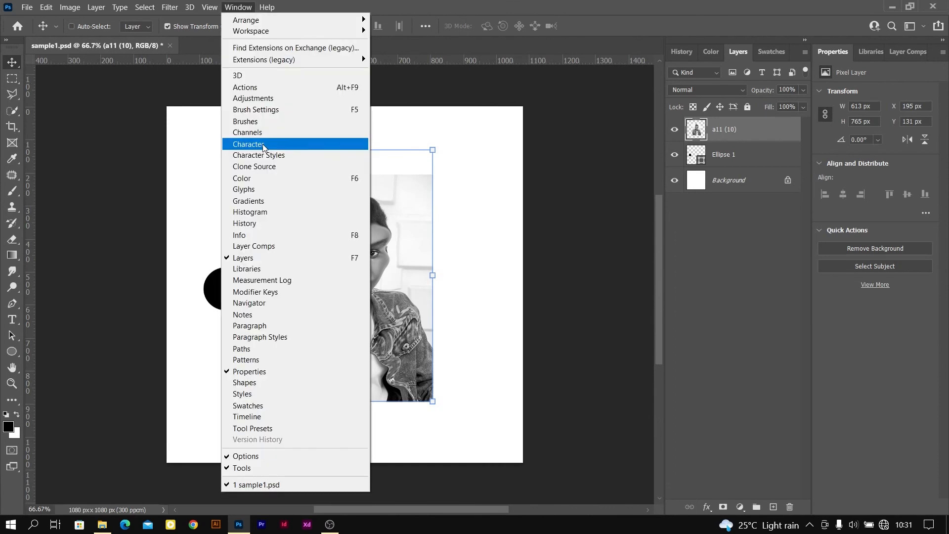
# Display the Character panel, place it below the layers list, and save the panel layout as a new workspace named "character"
pyautogui.click(262, 143)
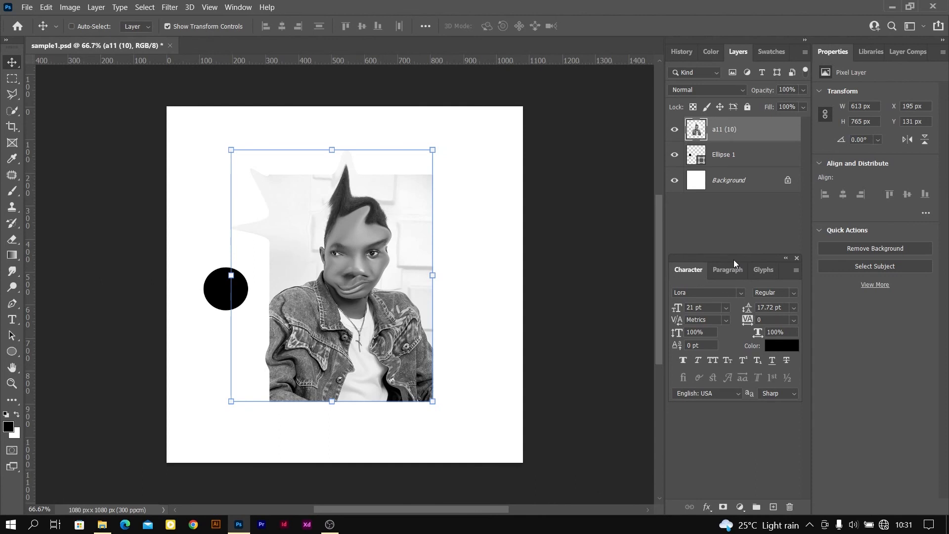
pyautogui.moveTo(734, 258); pyautogui.dragTo(736, 332)
pyautogui.click(238, 7)
pyautogui.moveTo(339, 33)
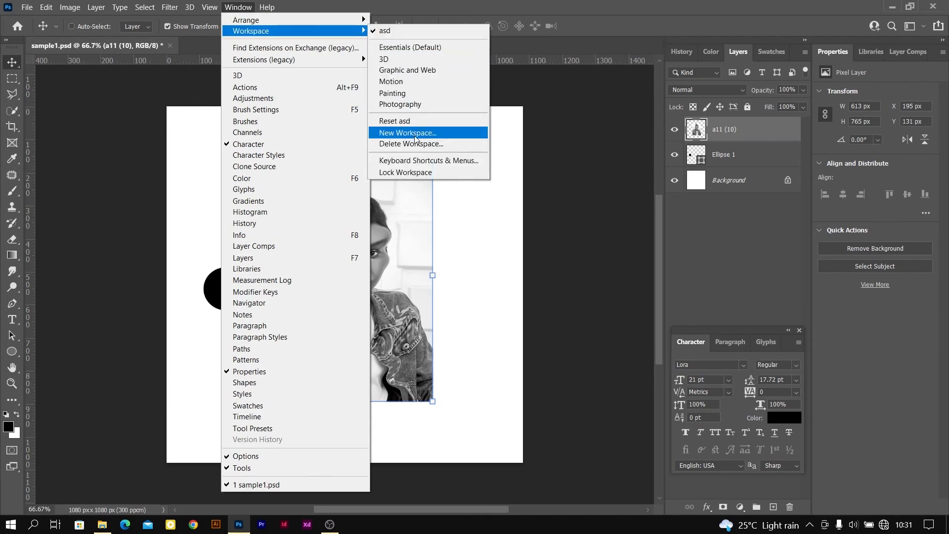
pyautogui.click(413, 133)
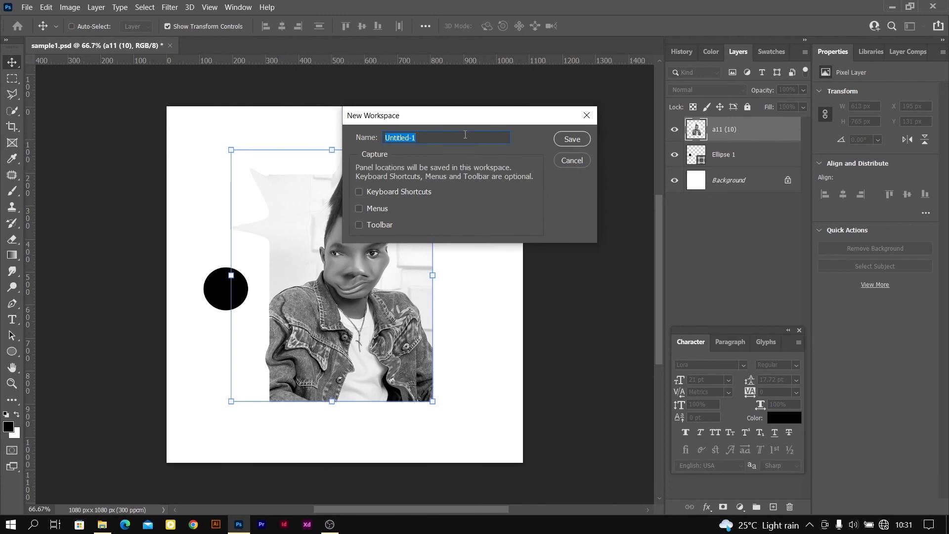
pyautogui.moveTo(463, 119); pyautogui.dragTo(438, 172)
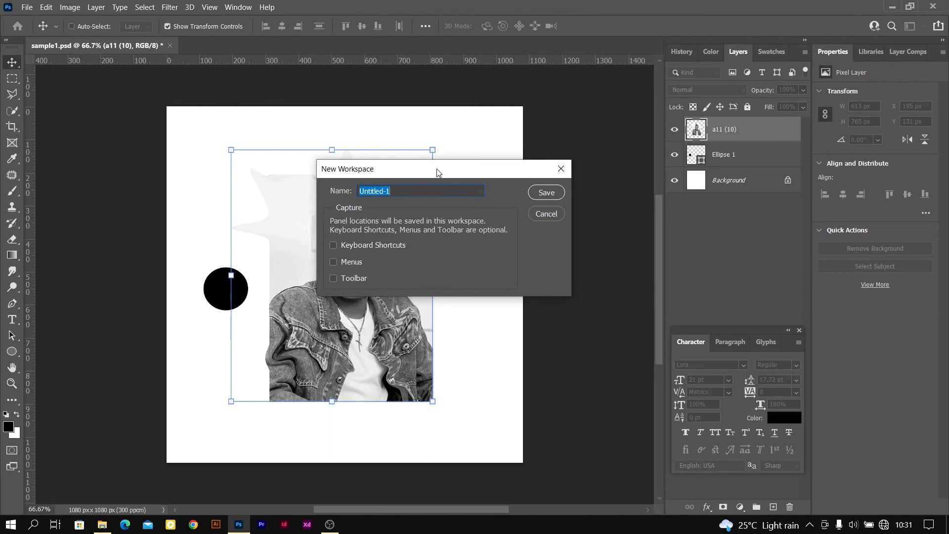
pyautogui.write('charac')
pyautogui.press('BackSpace')
pyautogui.press('BackSpace')
pyautogui.press('BackSpace')
pyautogui.press('BackSpace')
pyautogui.write('ter')
pyautogui.click(547, 193)
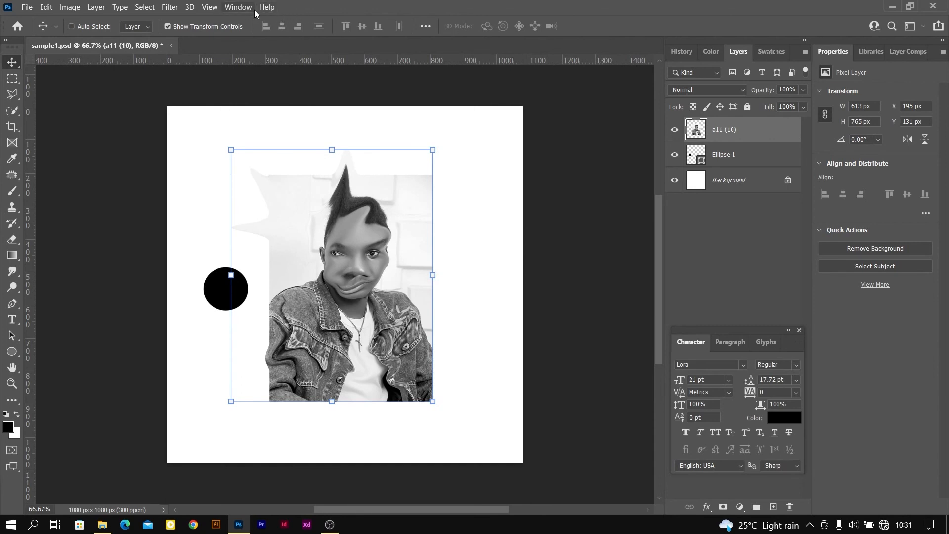
# Switch from the custom workspace to the Graphic and Web workspace
pyautogui.click(233, 9)
pyautogui.moveTo(306, 31)
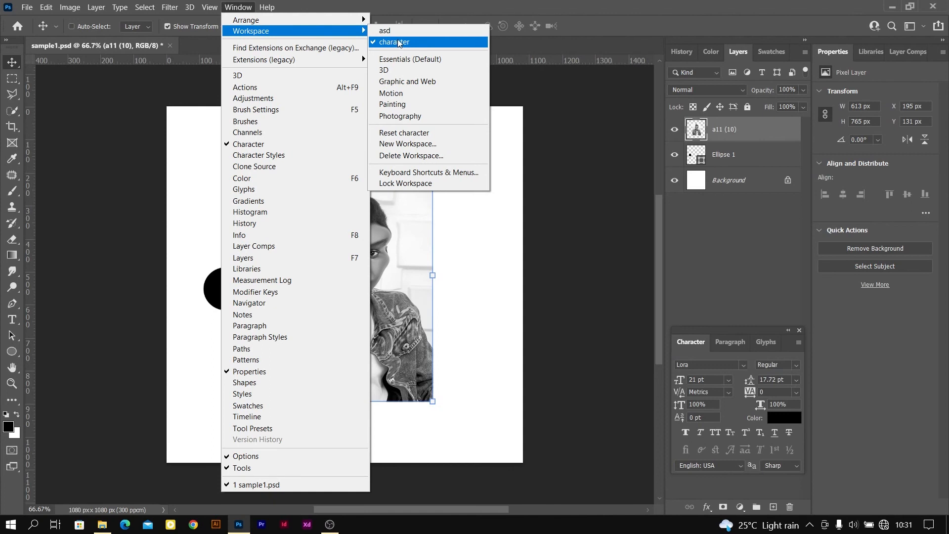
pyautogui.click(416, 84)
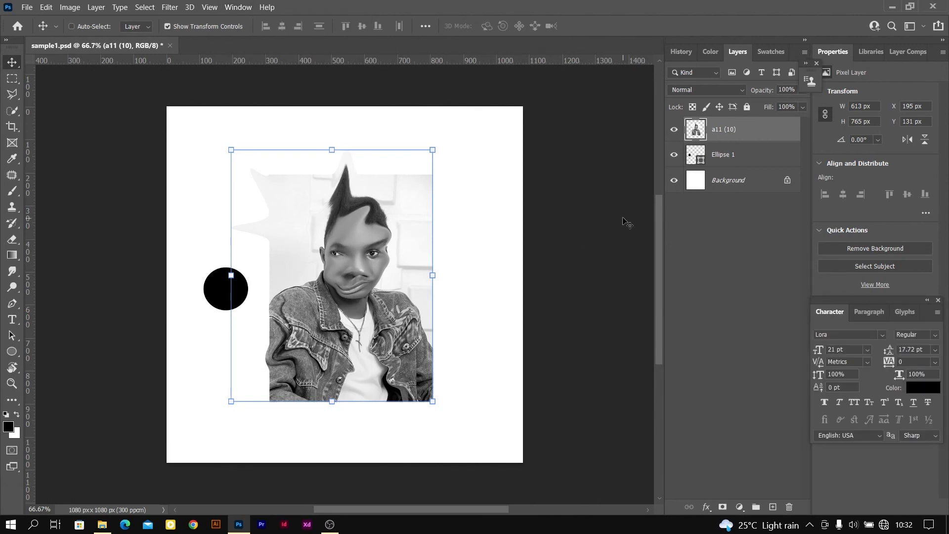
pyautogui.click(267, 7)
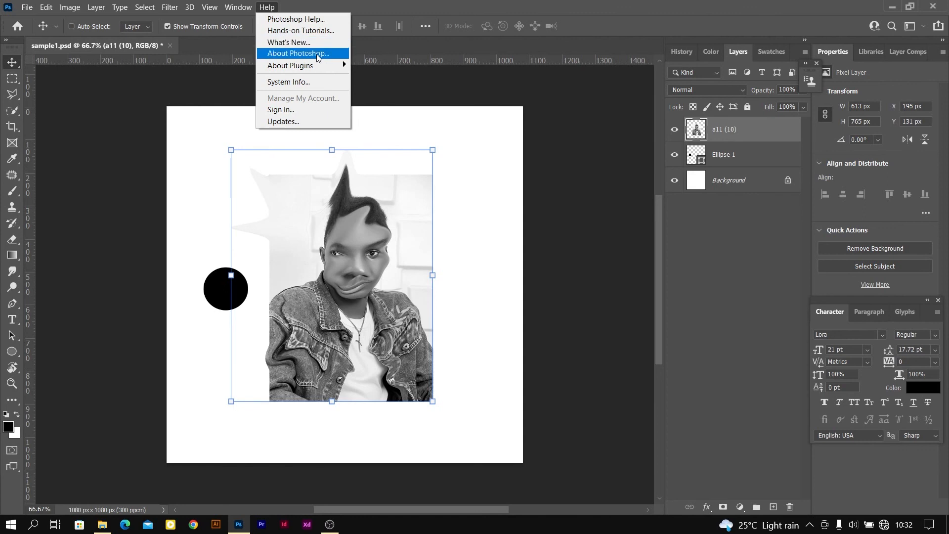
pyautogui.moveTo(312, 67)
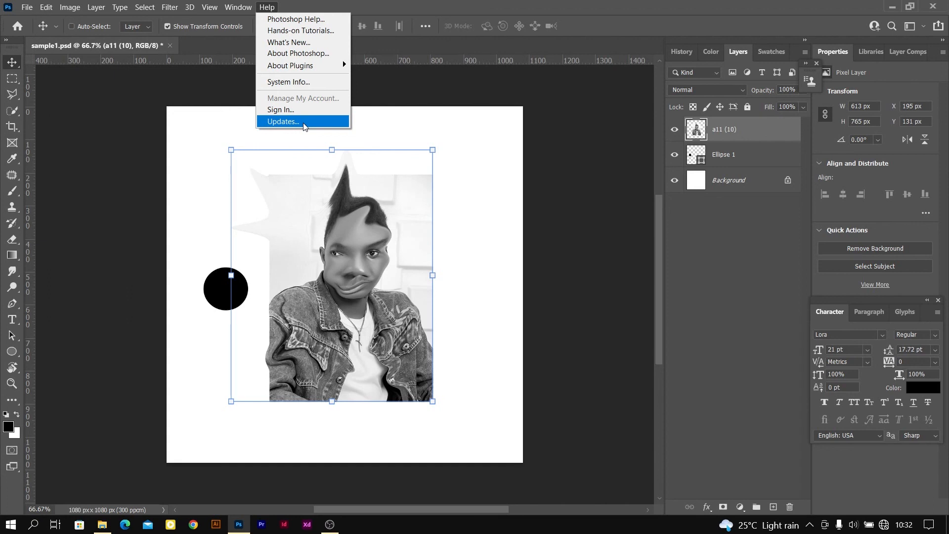
pyautogui.click(355, 122)
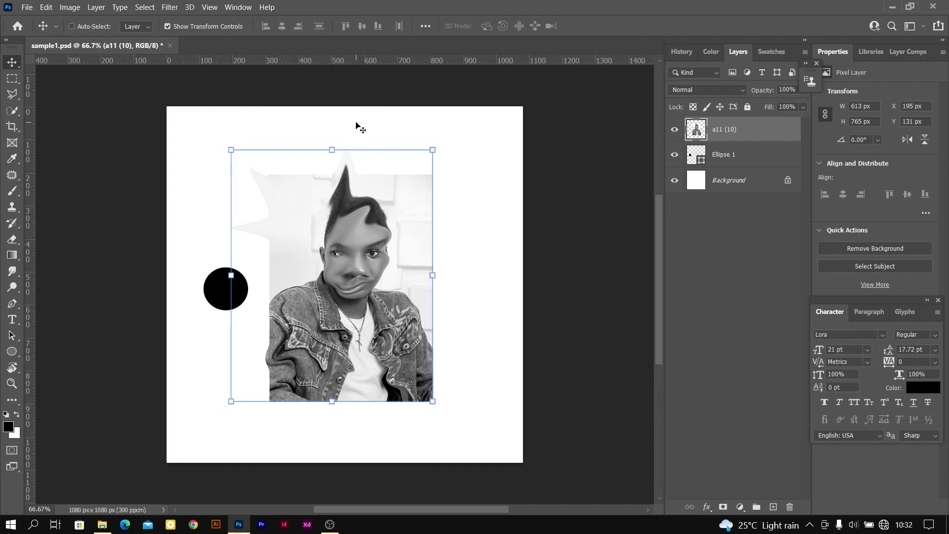